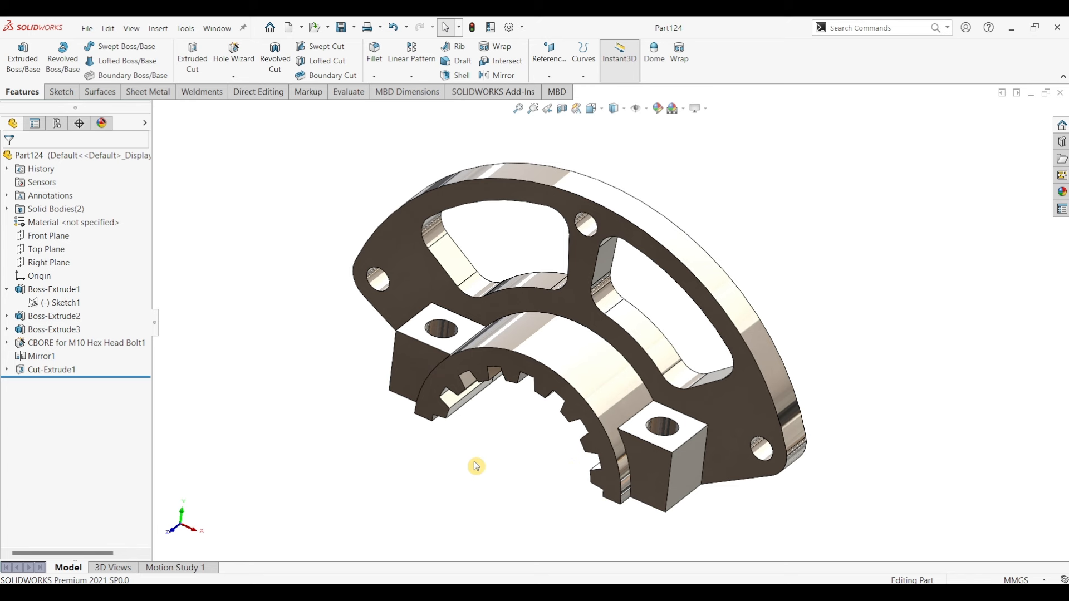
Check the Part124 drawing PDF in the browser, return to SOLIDWORKS and create a new part document
key(alt+Tab)
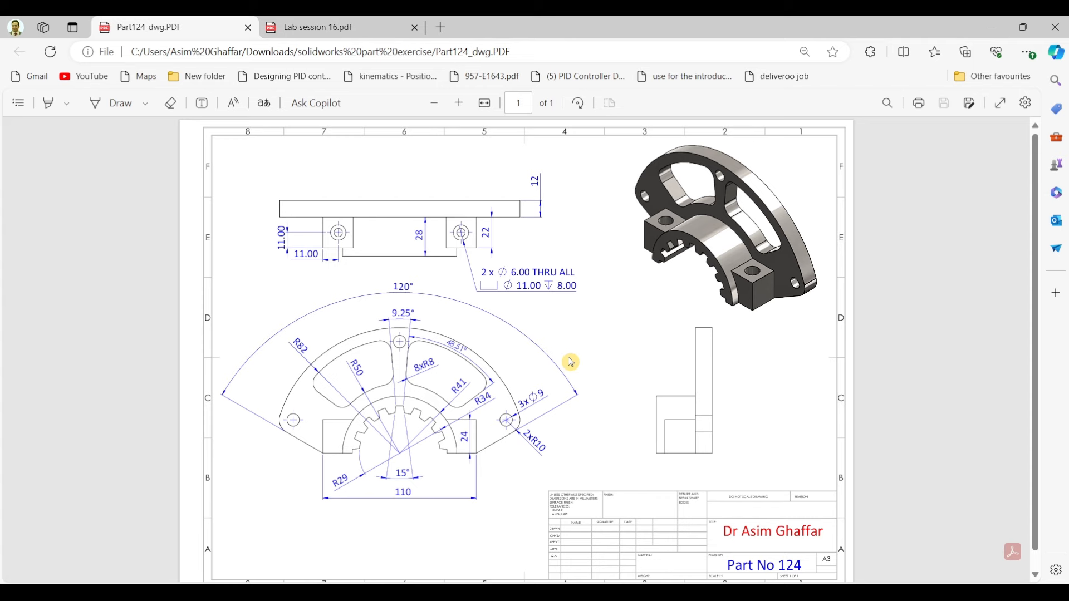
click(990, 25)
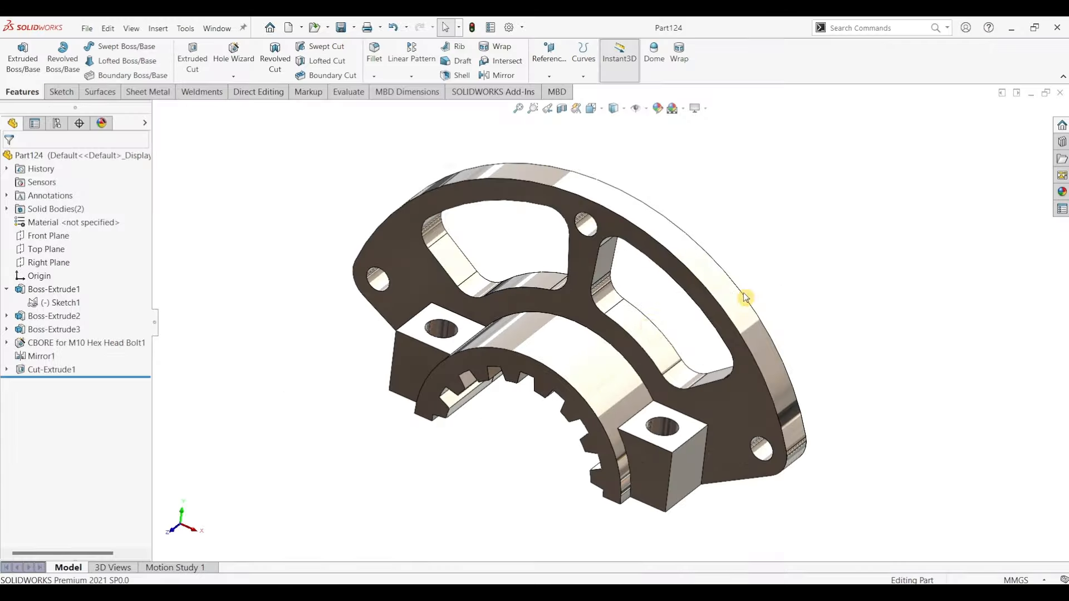
click(89, 28)
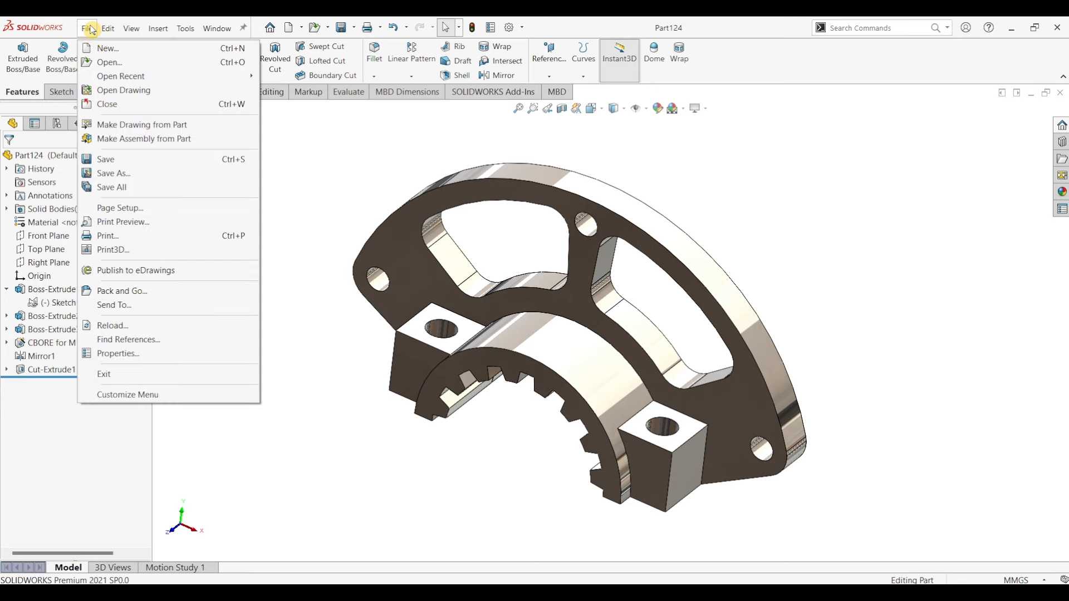
click(99, 45)
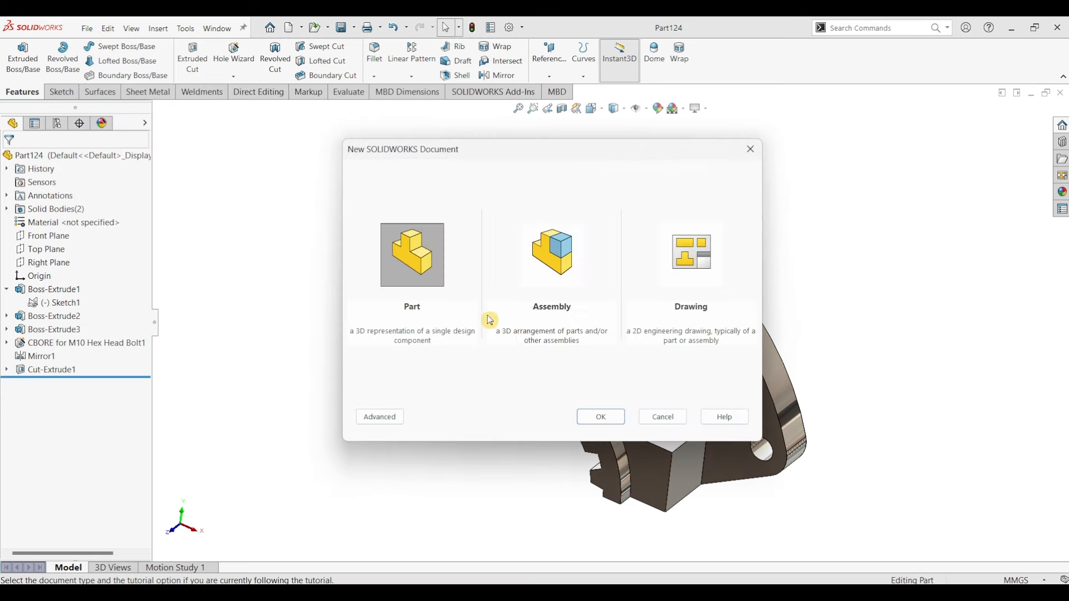
click(588, 415)
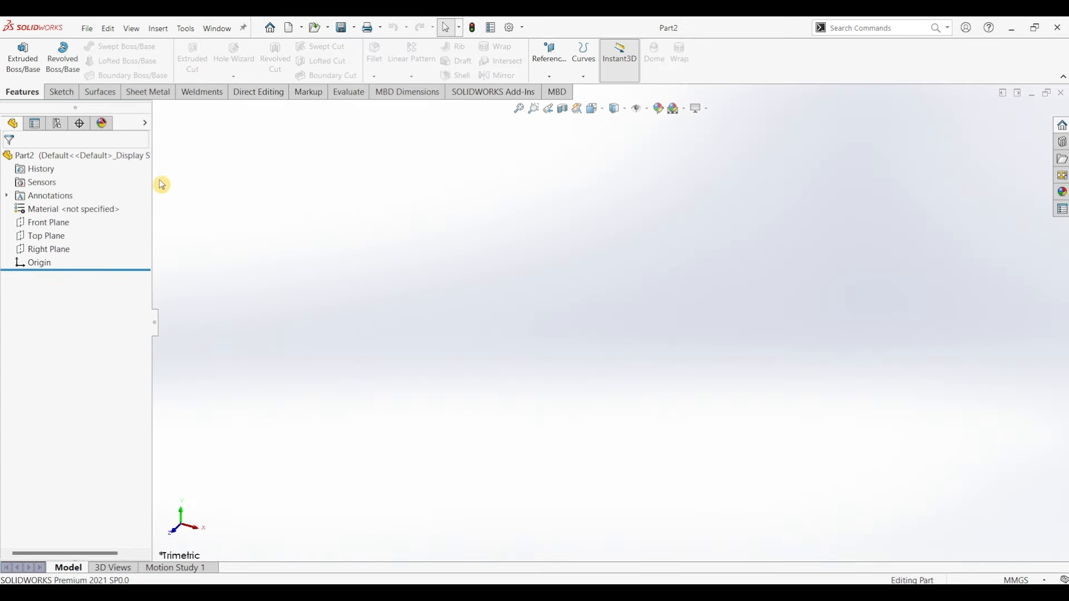
Start a new sketch on the Front Plane
click(62, 92)
click(28, 65)
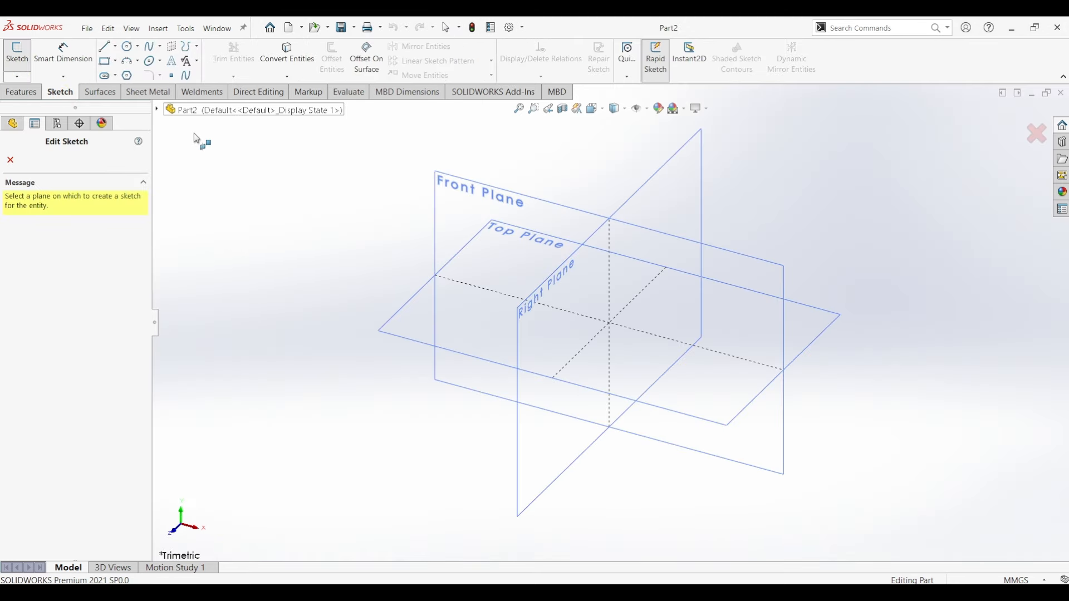
click(455, 196)
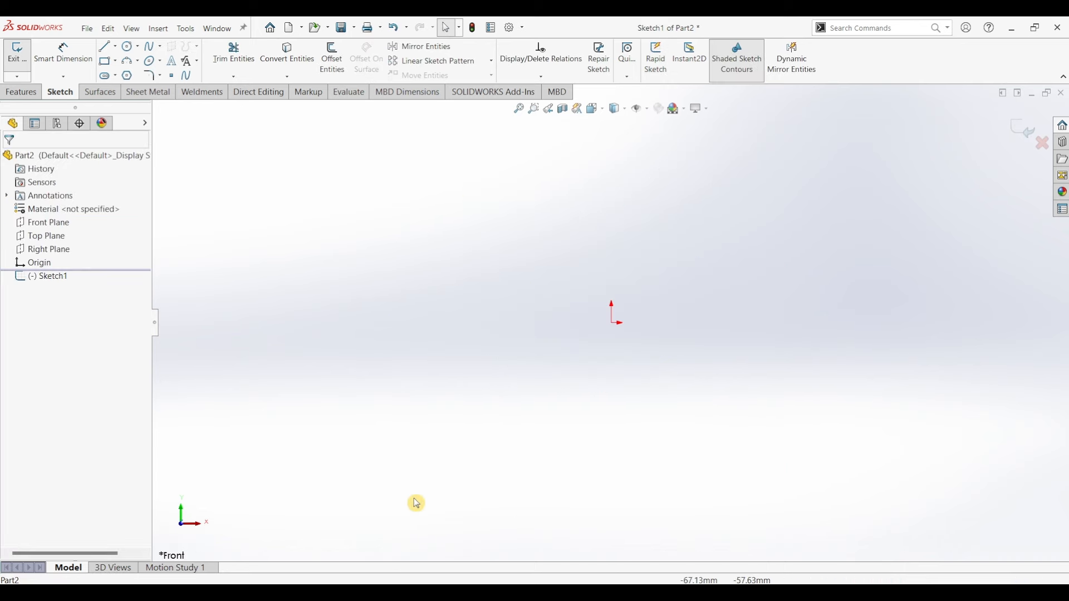
Consult the Part124 drawing PDF and sketch a circle of about 37 mm radius centred on the origin
key(alt+Tab)
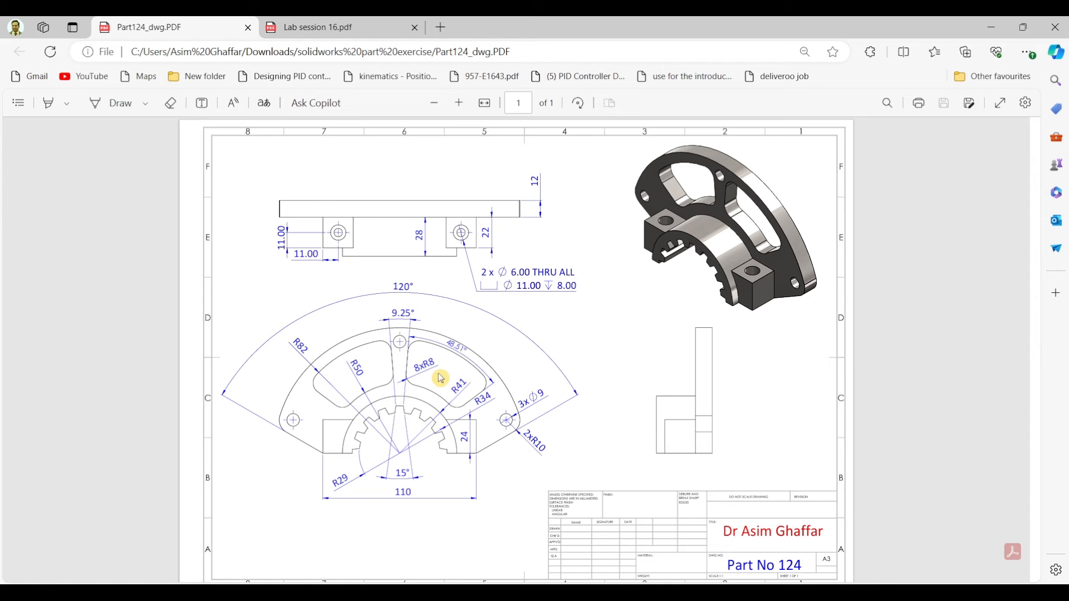
click(991, 26)
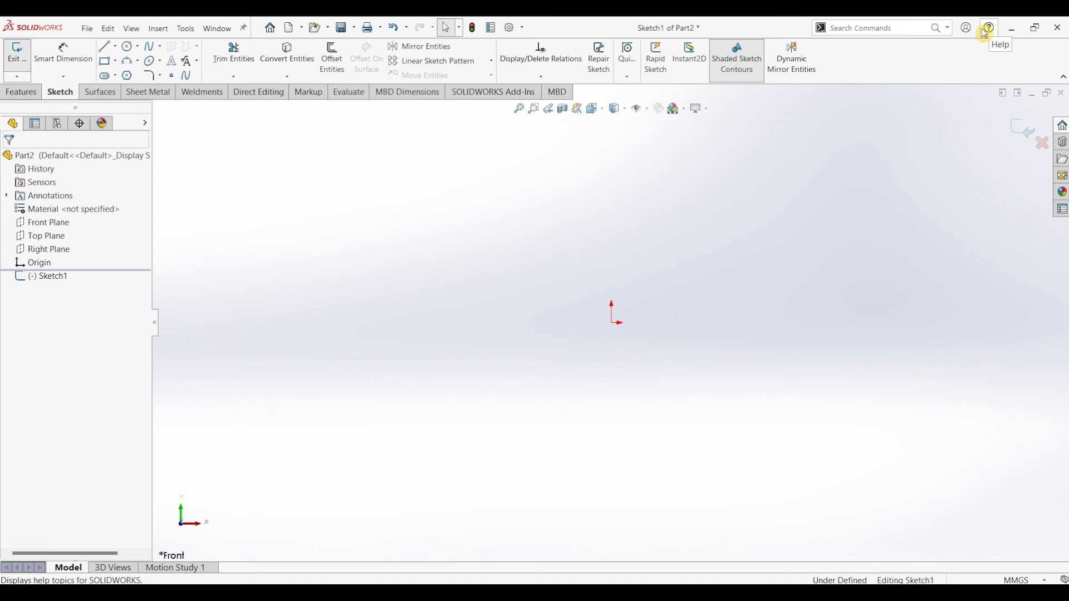
click(132, 49)
click(612, 323)
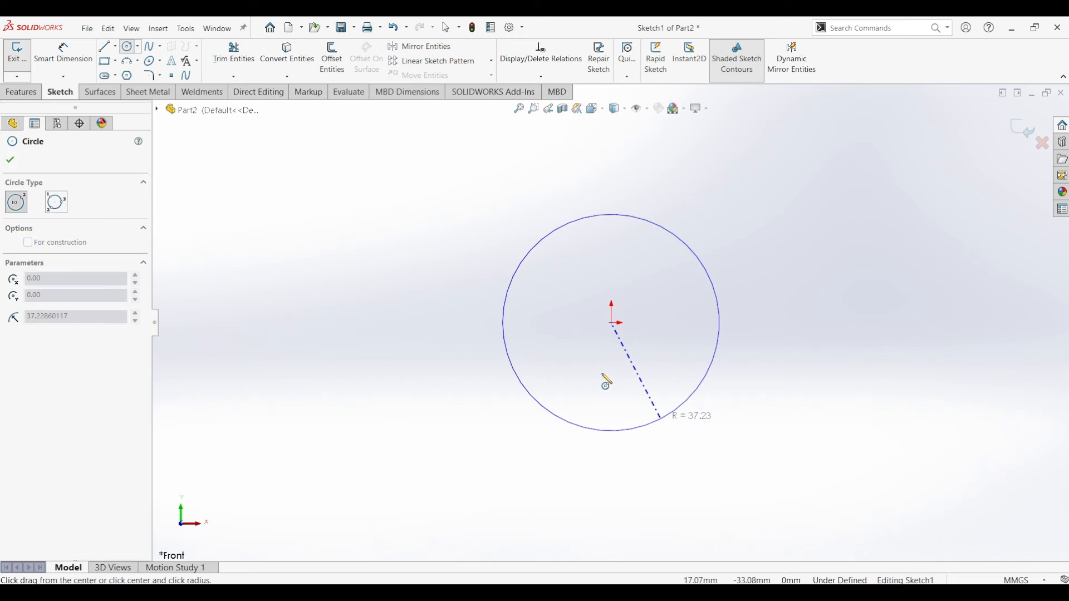
click(660, 418)
Dimension the circle's diameter and set it to 82 mm
click(75, 59)
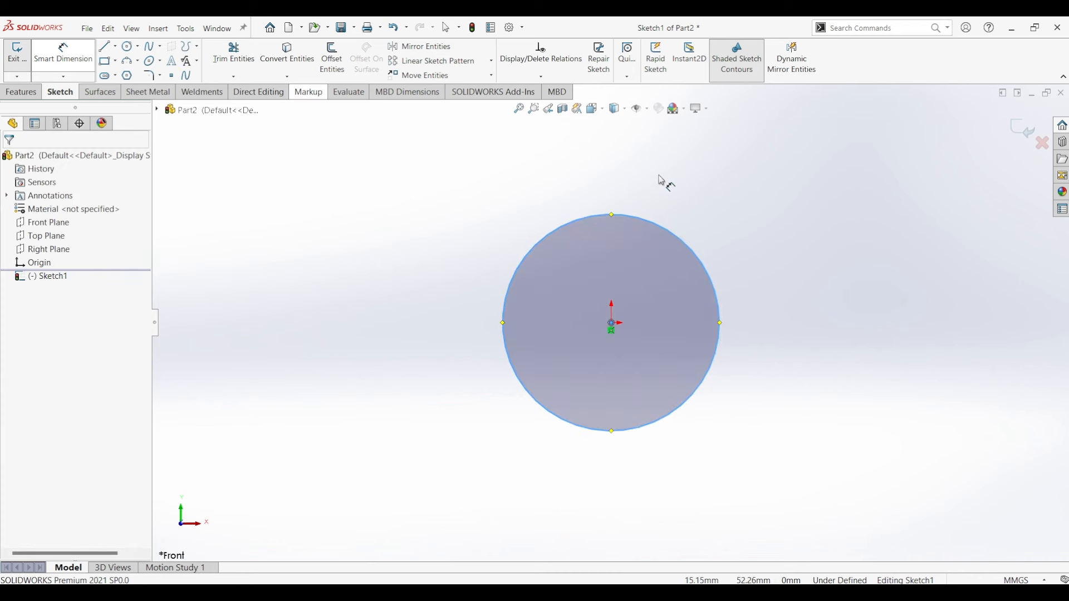
click(671, 235)
click(774, 332)
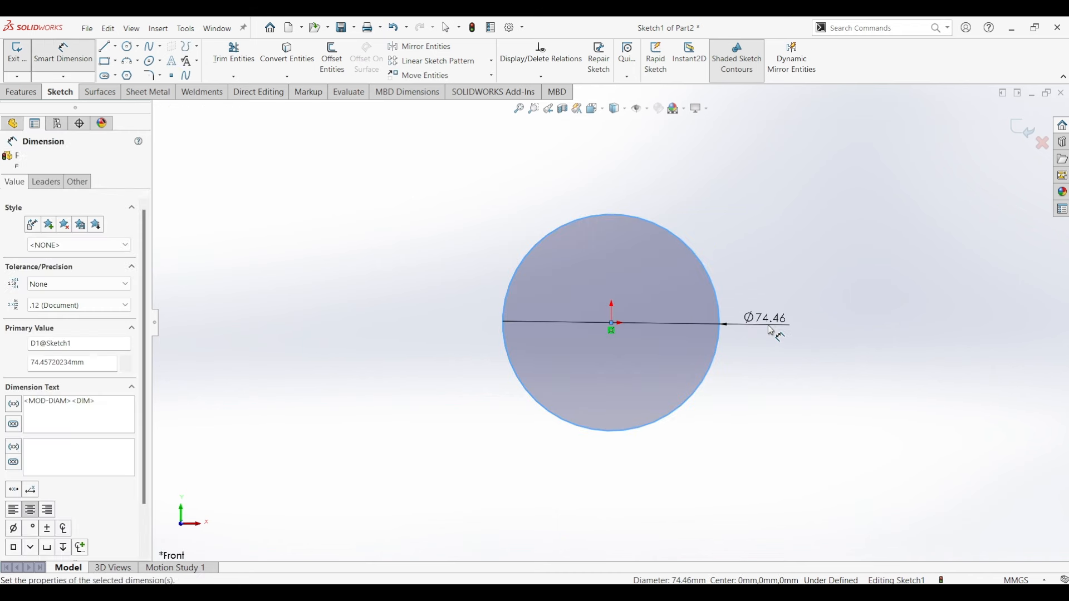
click(771, 331)
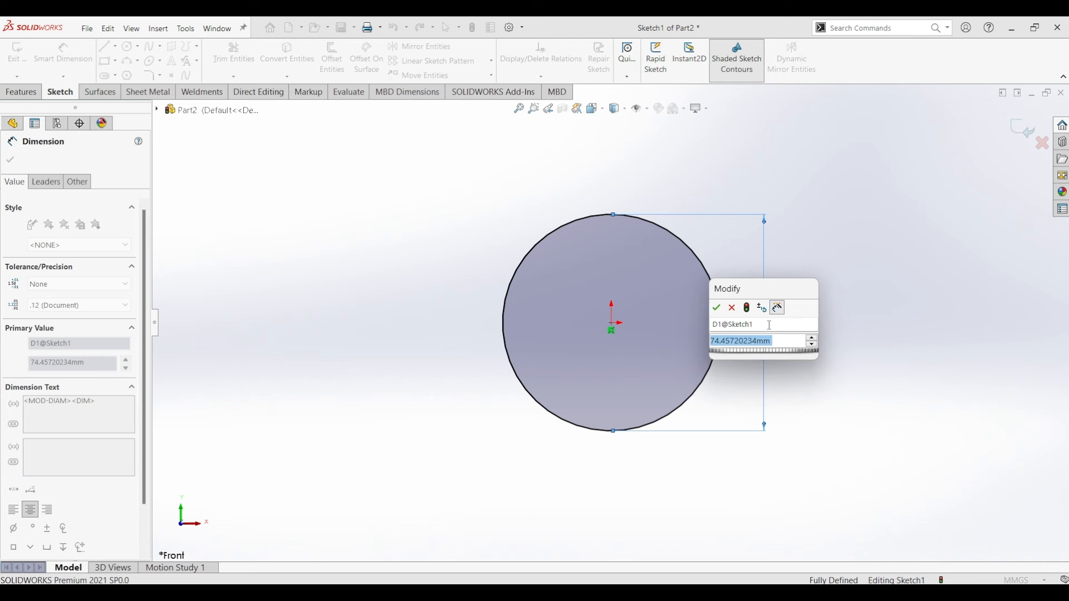
text(82)
key(Return)
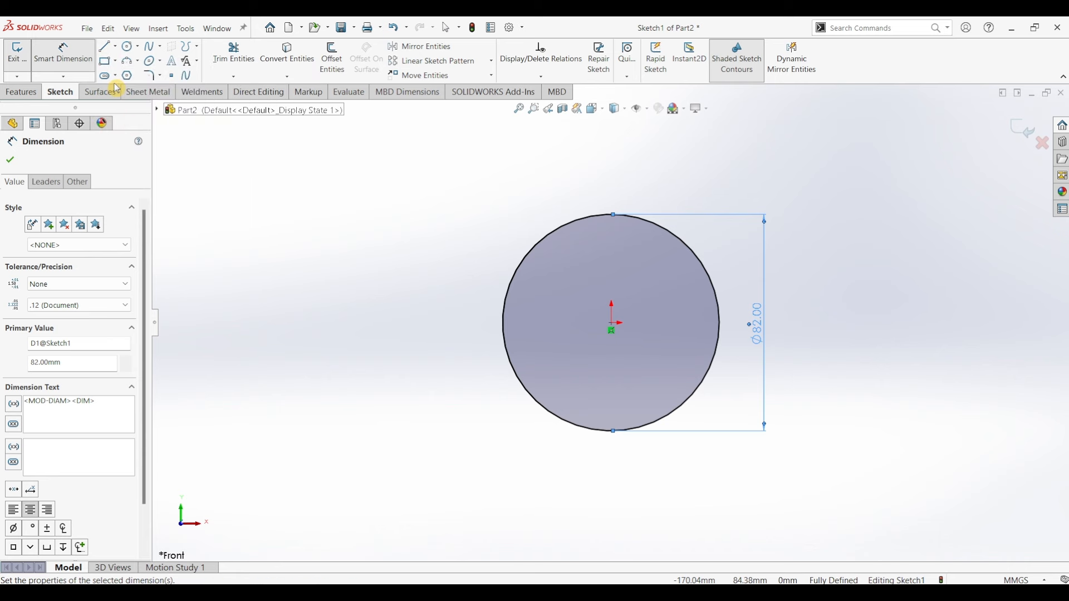
Consult the drawing PDF and sketch a corner rectangle about 185 by 22 mm across the circle, its lower edge level with the origin
click(105, 60)
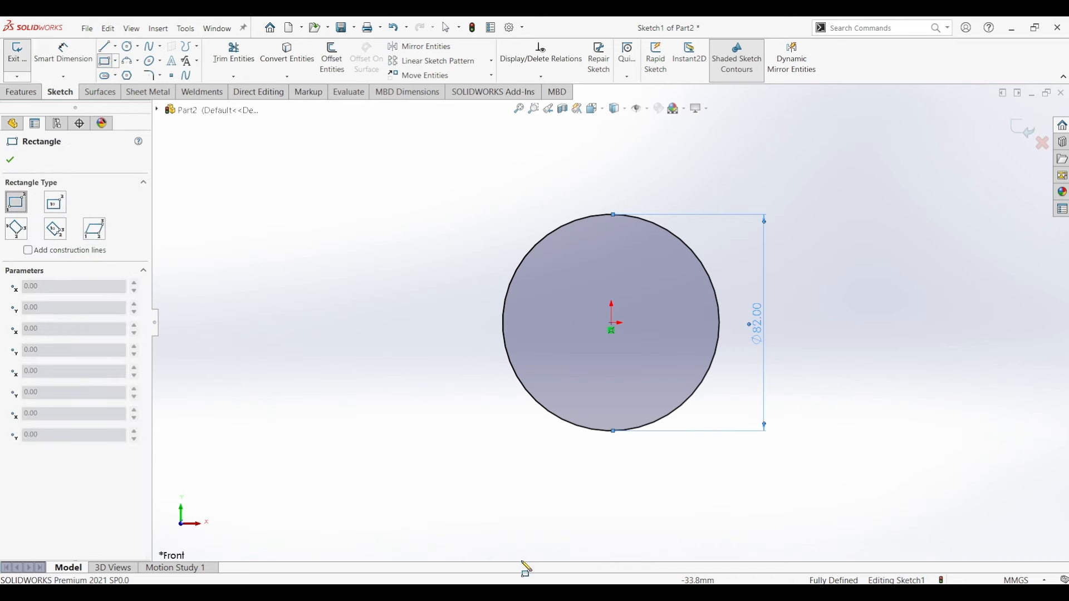
click(549, 596)
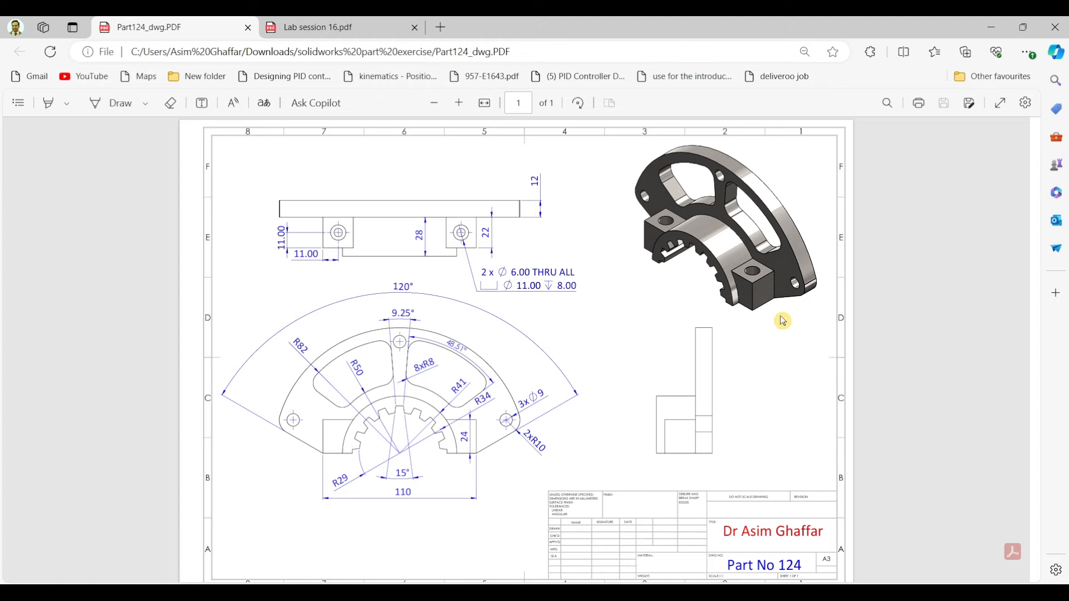
click(991, 27)
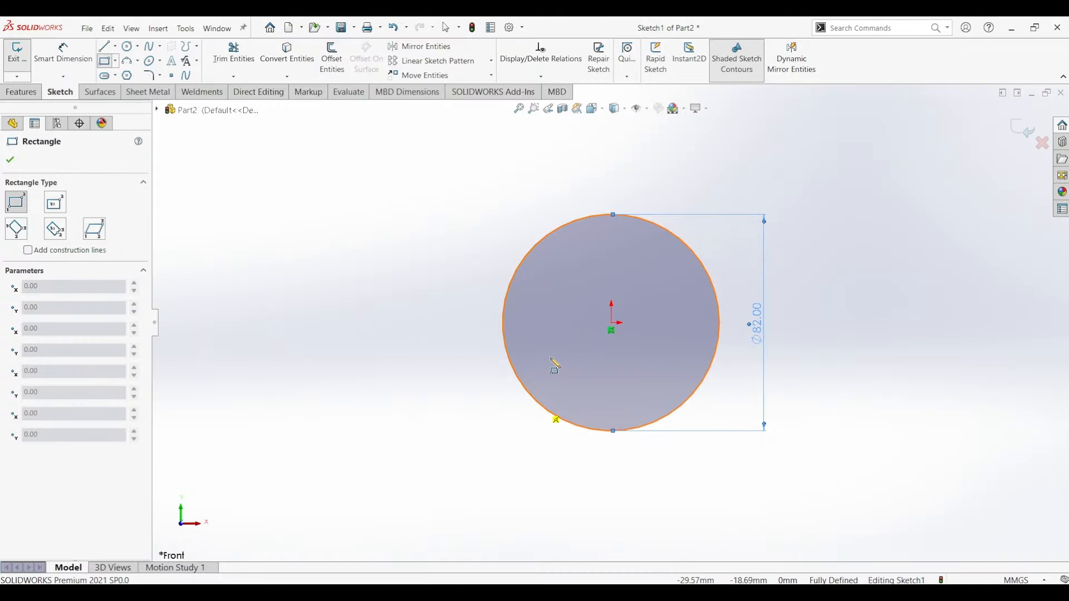
click(371, 323)
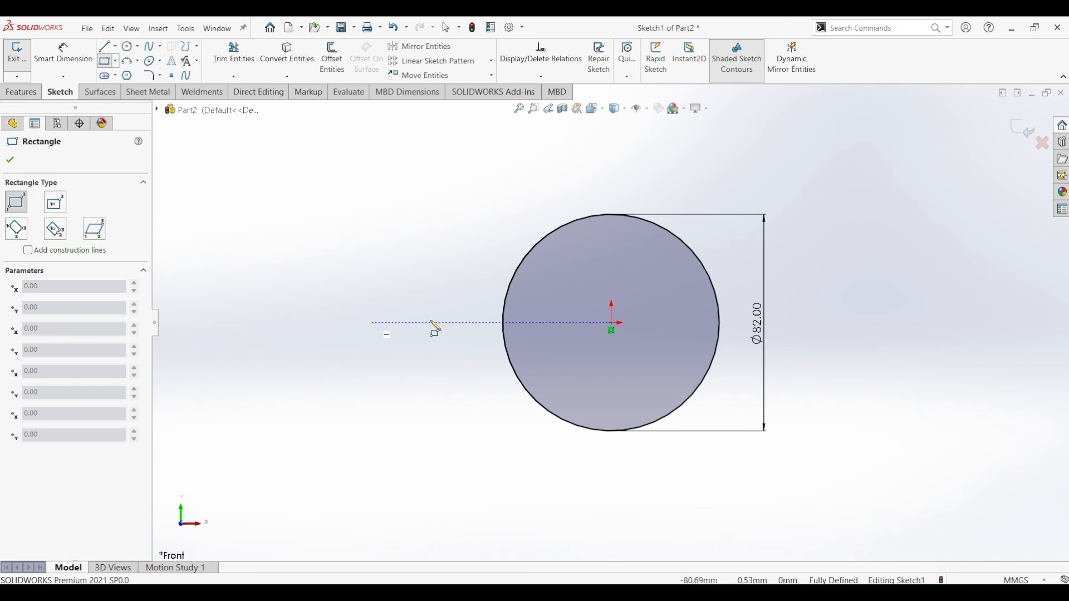
click(860, 266)
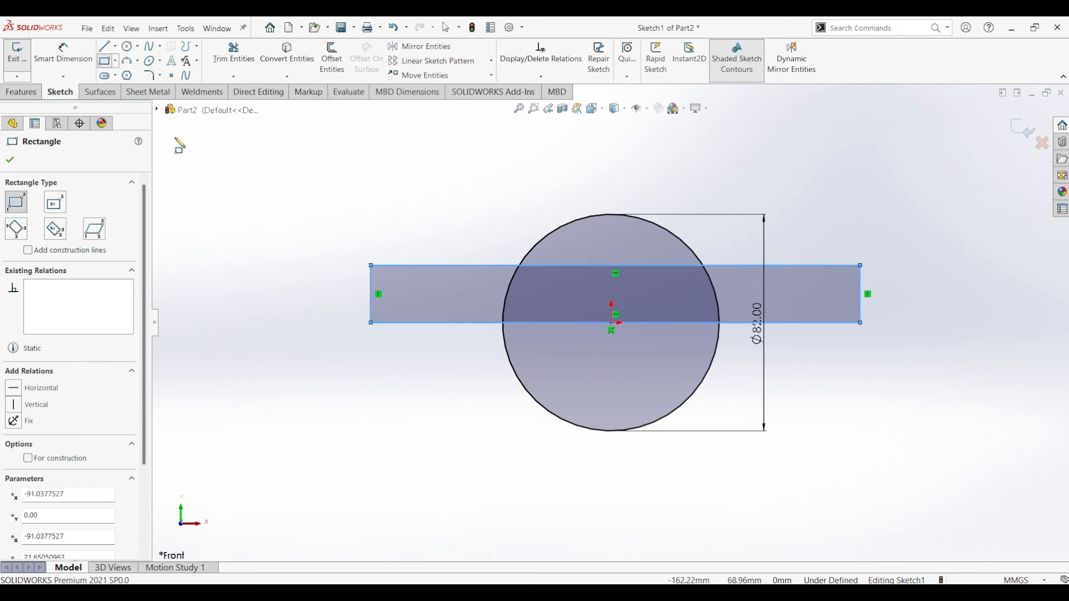
Dimension the rectangle's lower edge and set its length to 110 mm
click(63, 53)
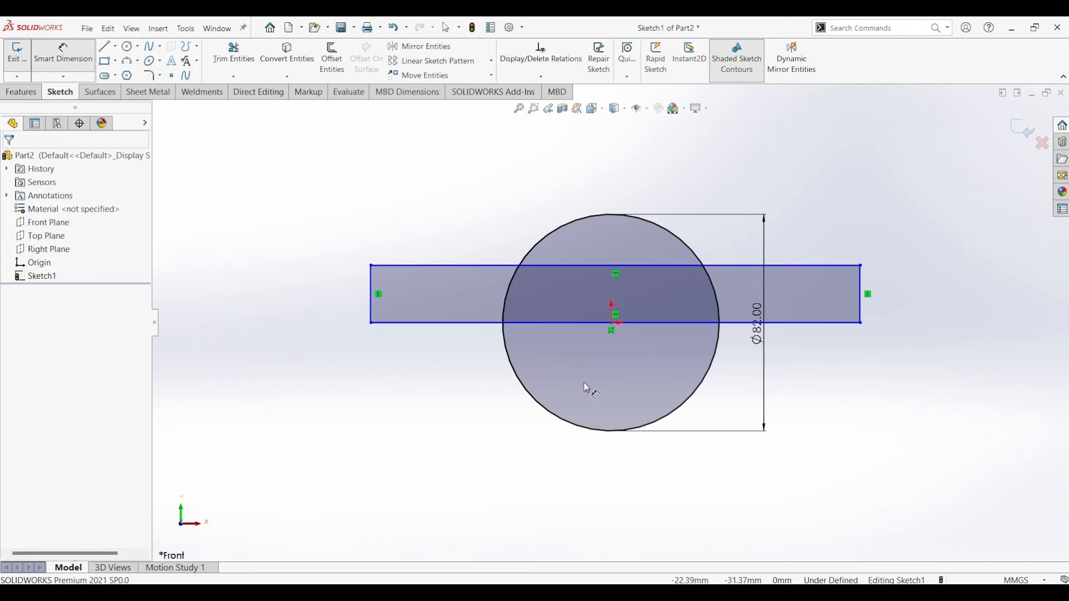
click(558, 323)
click(638, 494)
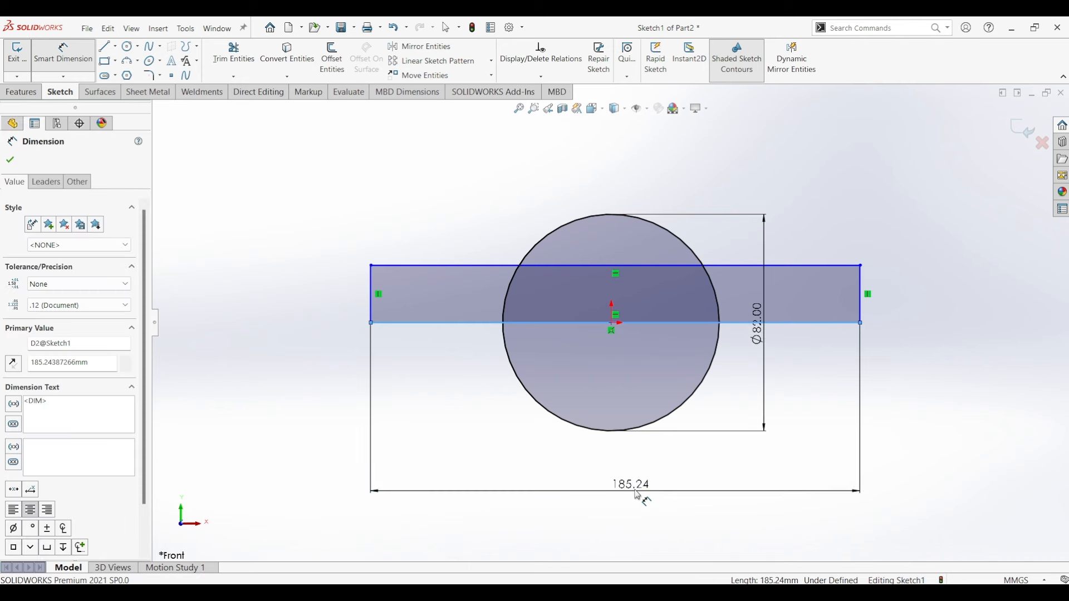
text(110)
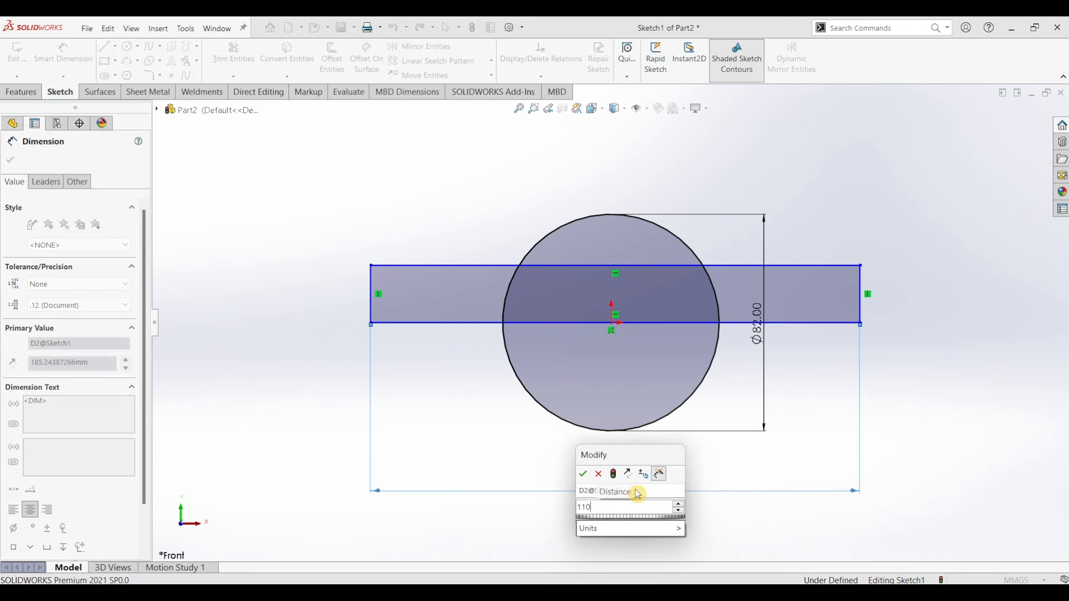
key(Return)
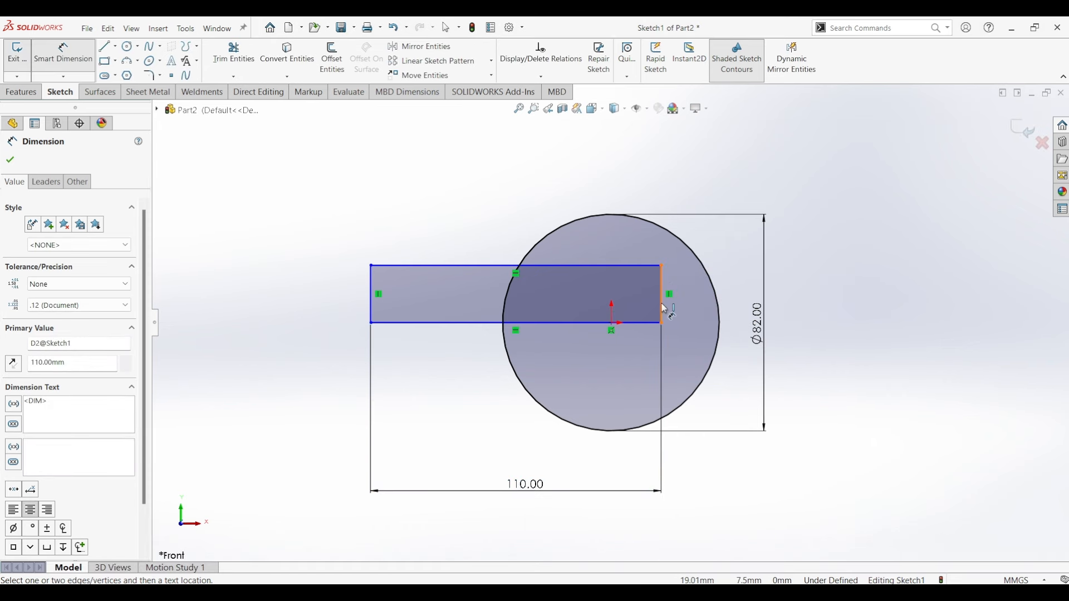
Dimension the rectangle's short vertical side and set its height to 24 mm
click(664, 315)
click(831, 304)
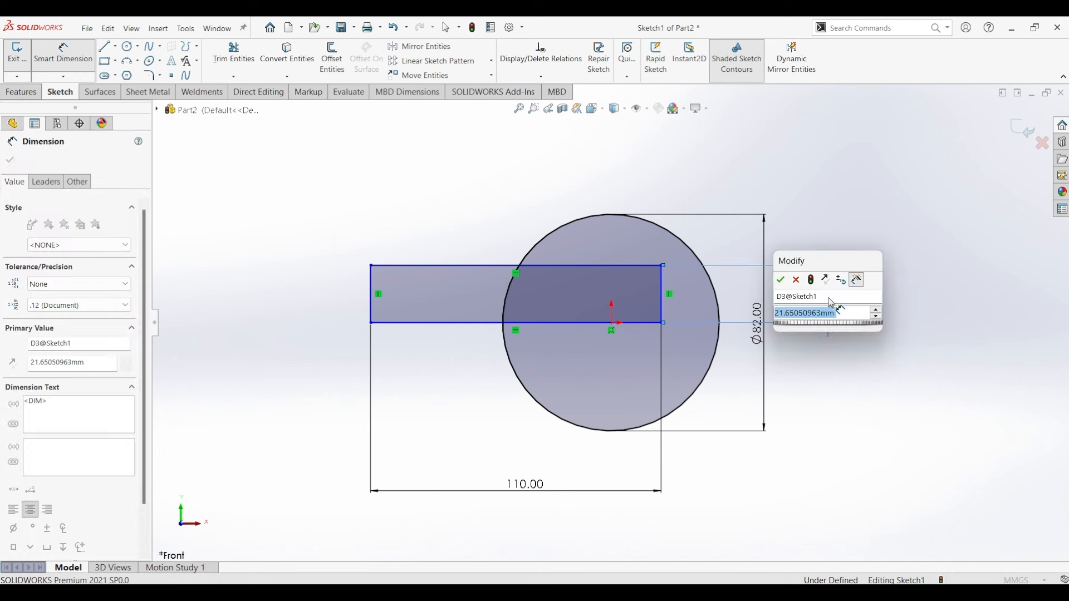
text(24)
key(Return)
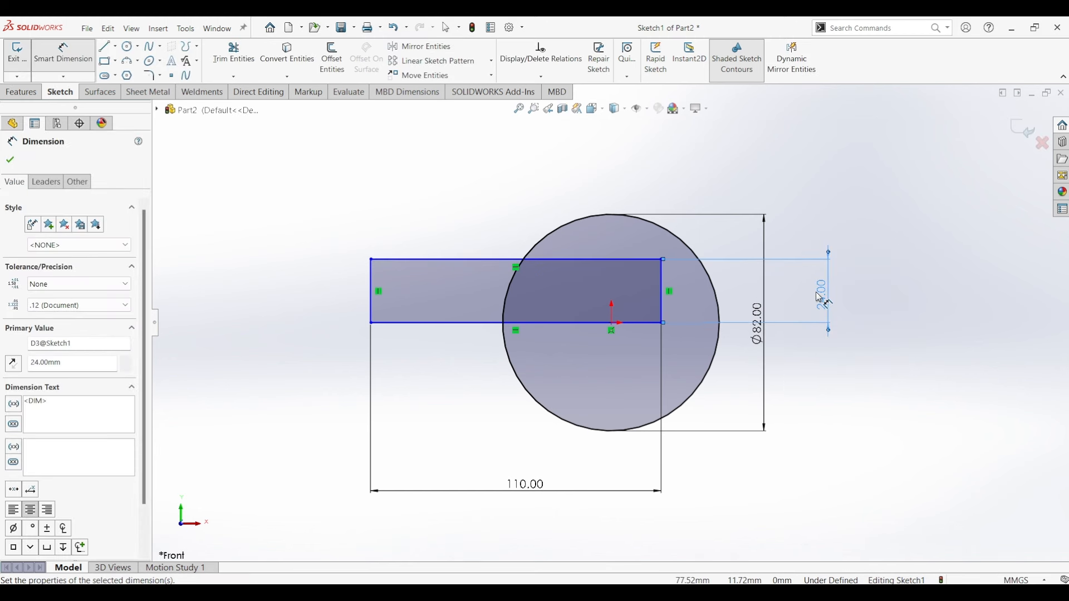
key(Escape)
key(Escape)
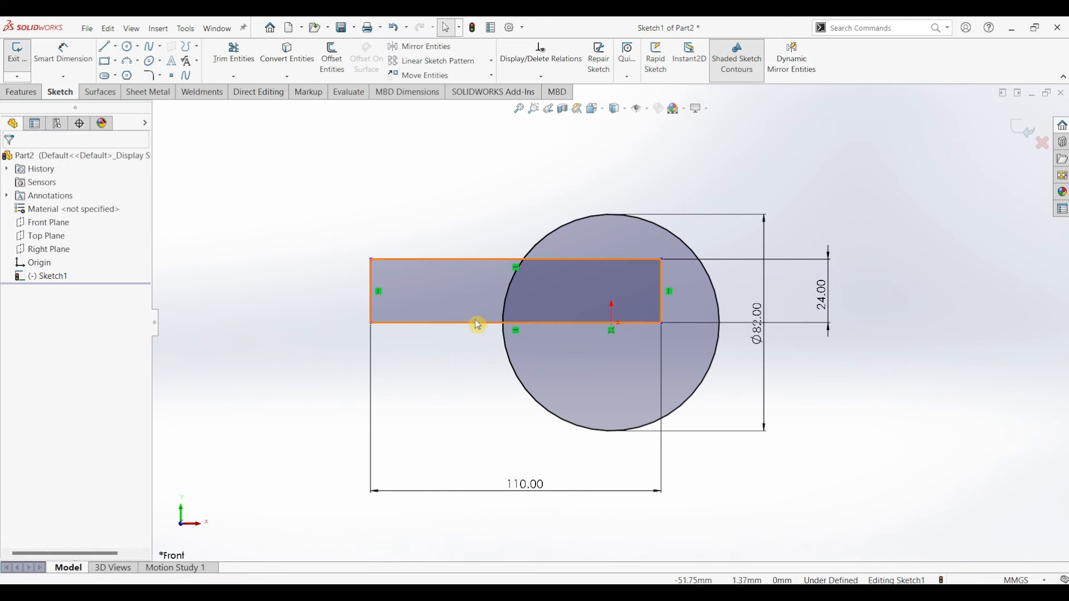
Centre the rectangle by making the midpoint of its lower edge coincident with the origin
click(515, 324)
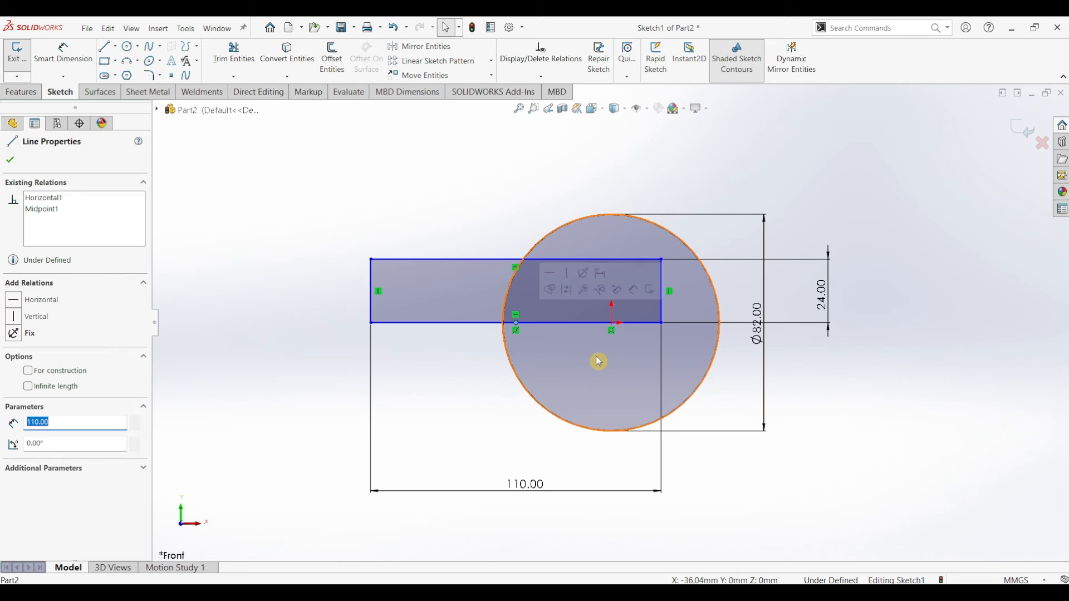
ctrl+click(612, 326)
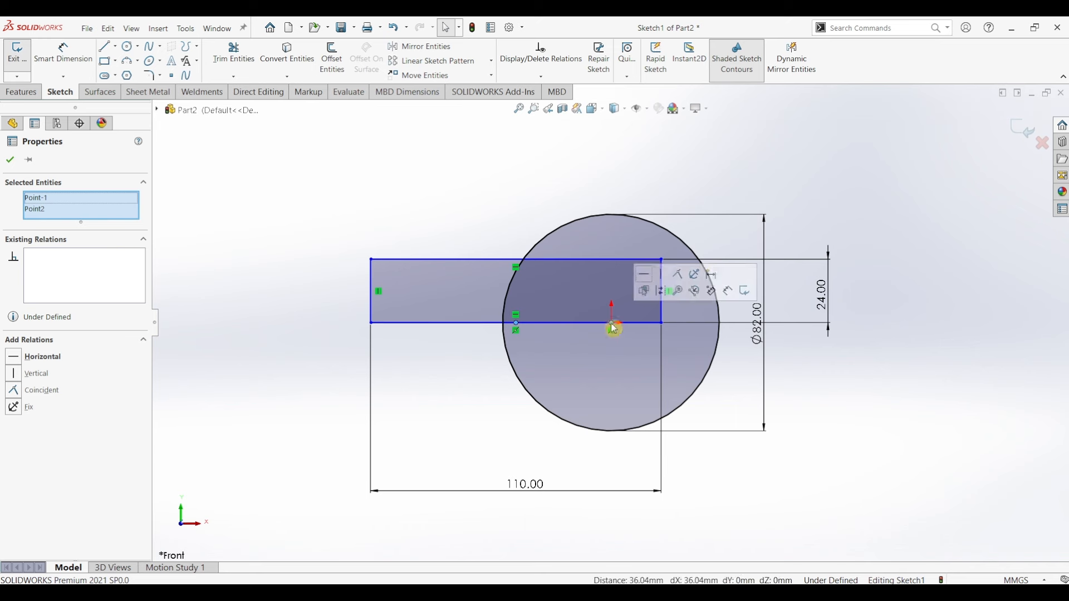
click(681, 277)
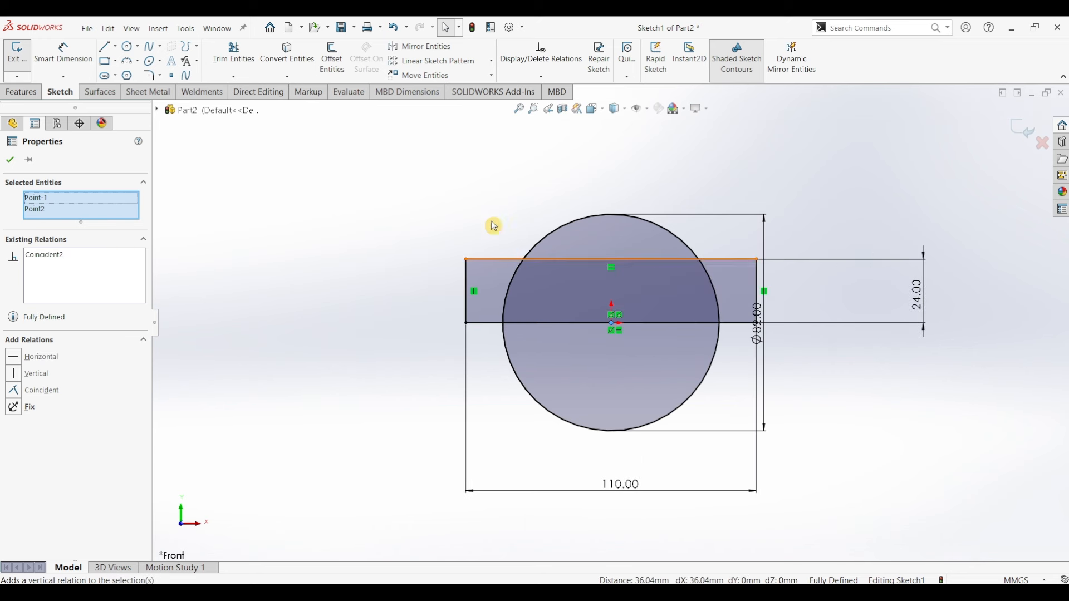
click(450, 211)
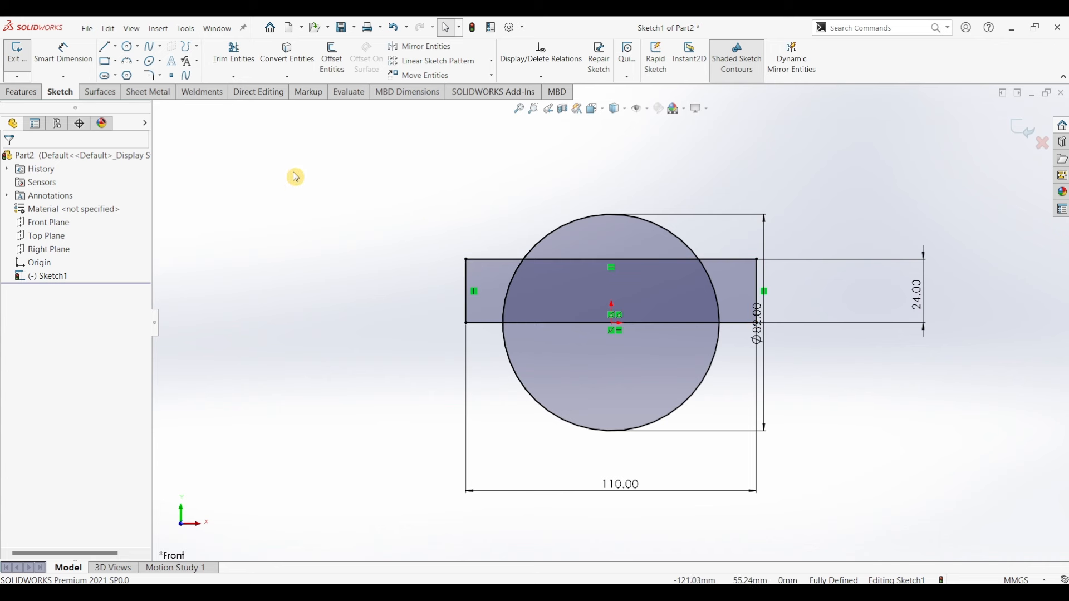
Trim away the lower half of the 82 mm circle below the rectangle
click(234, 56)
drag(571, 384, 470, 370)
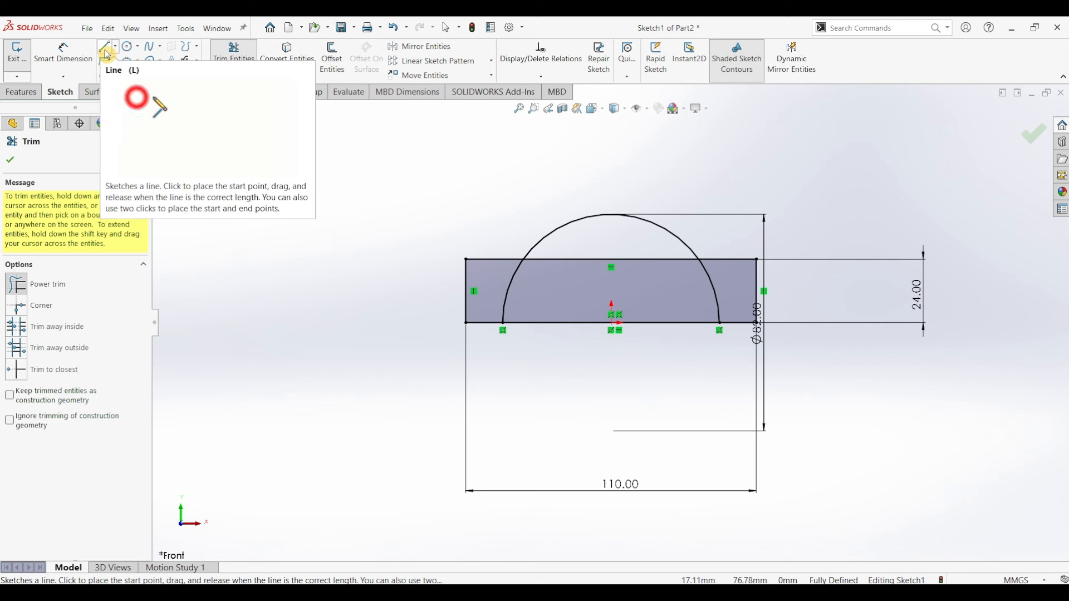
Sketch a large circle of about 79 mm radius centred on the origin, enclosing the rectangle and half circle
click(129, 46)
click(614, 323)
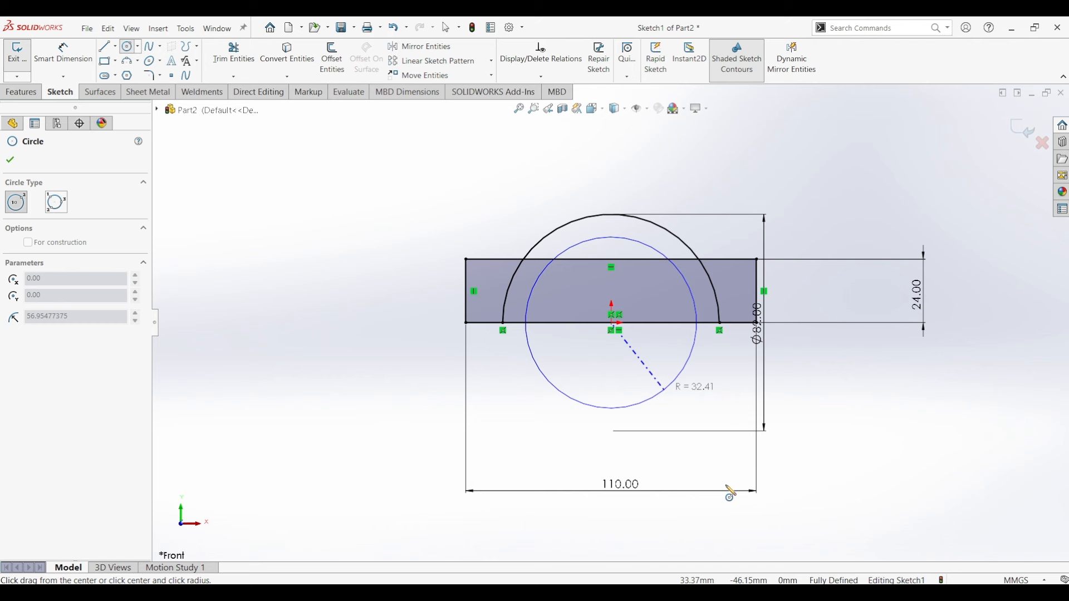
click(725, 501)
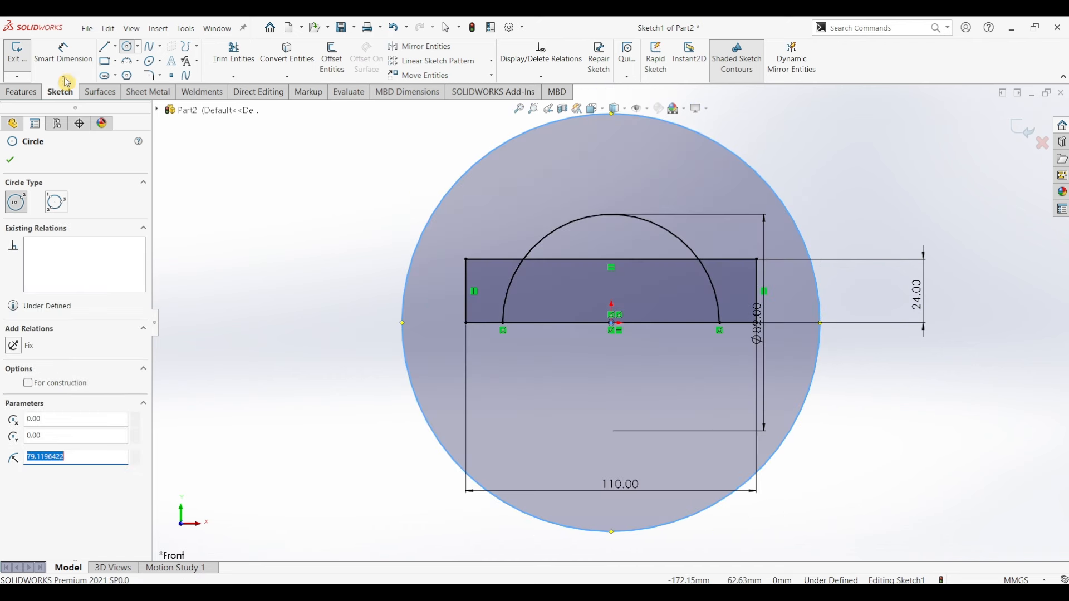
Dimension the large outer circle and set its diameter to 180 mm
key(Escape)
click(795, 220)
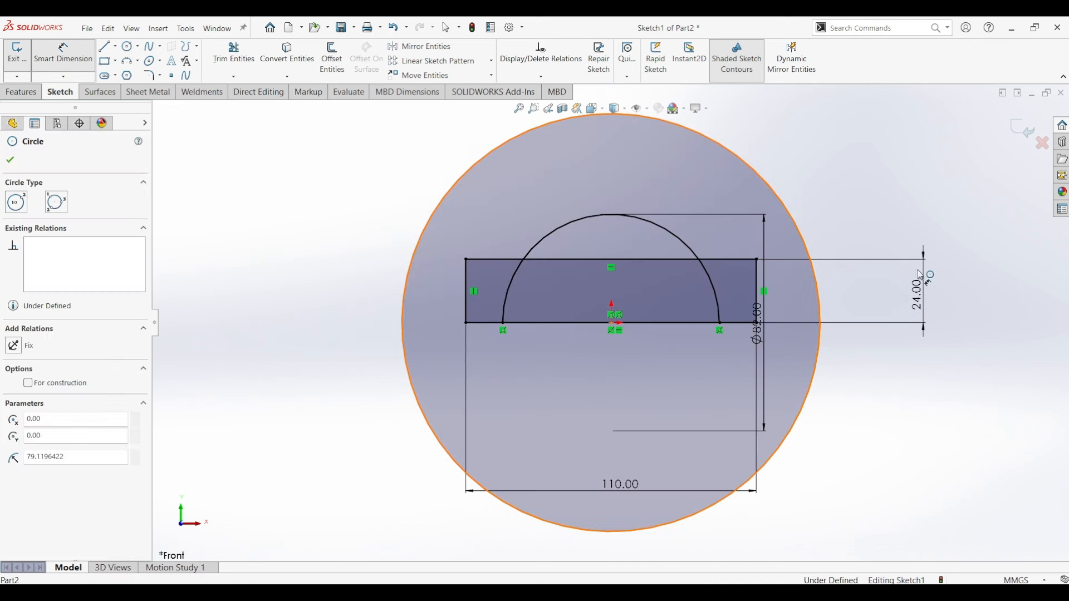
click(982, 295)
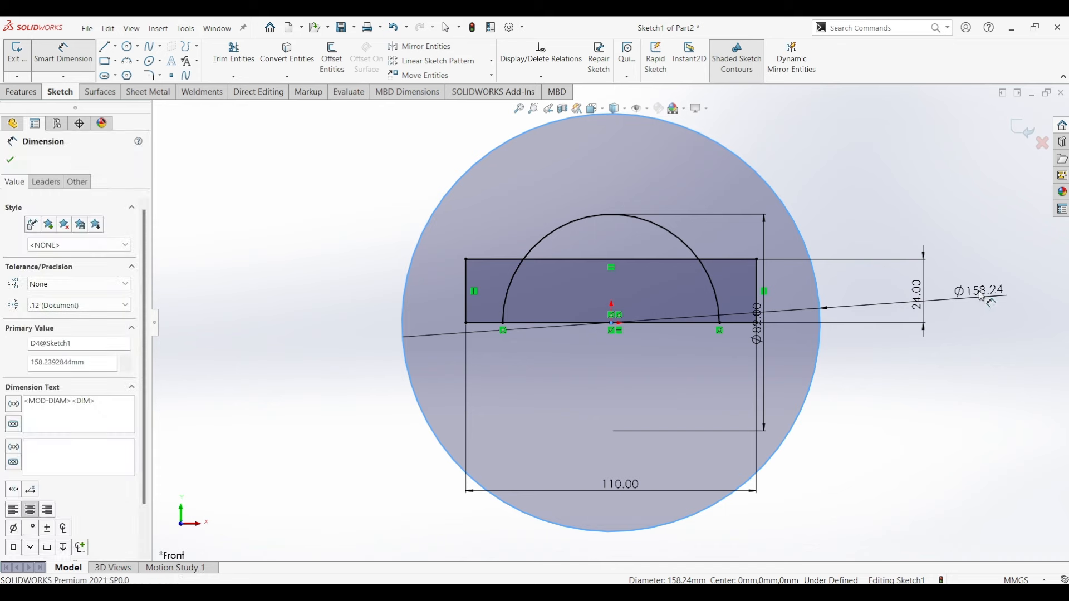
key(Return)
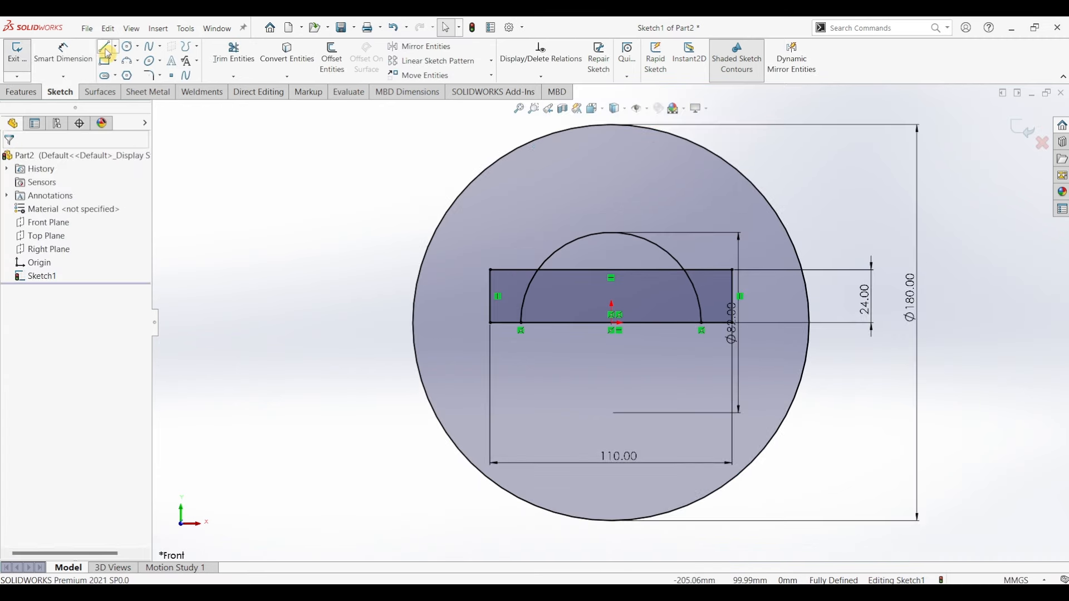
Sketch a slanted line about 38 mm long from the rectangle's lower-left corner up to the 180 mm circle
click(106, 47)
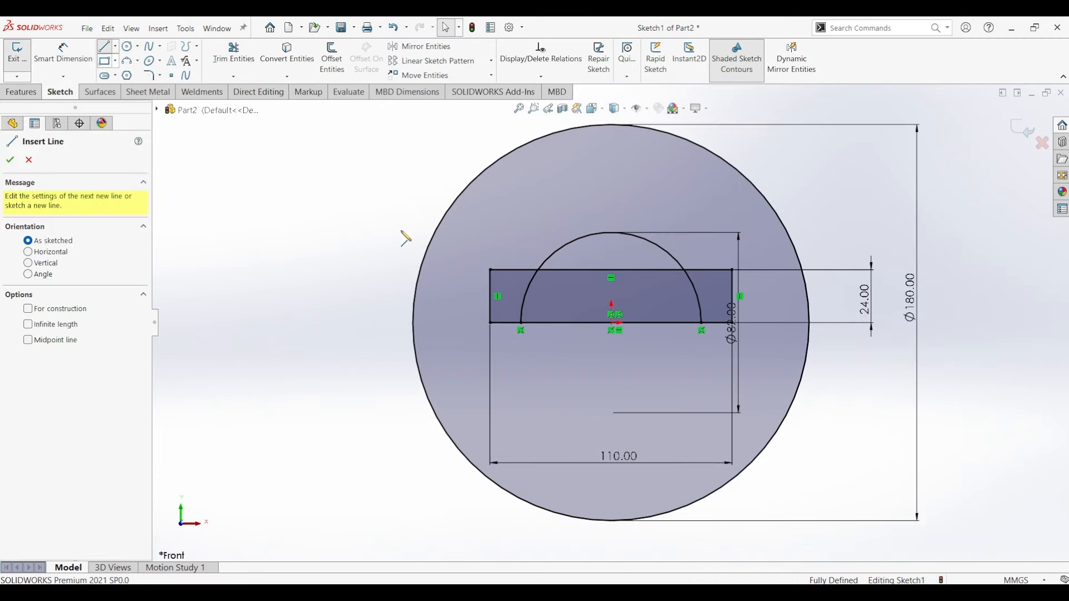
click(490, 323)
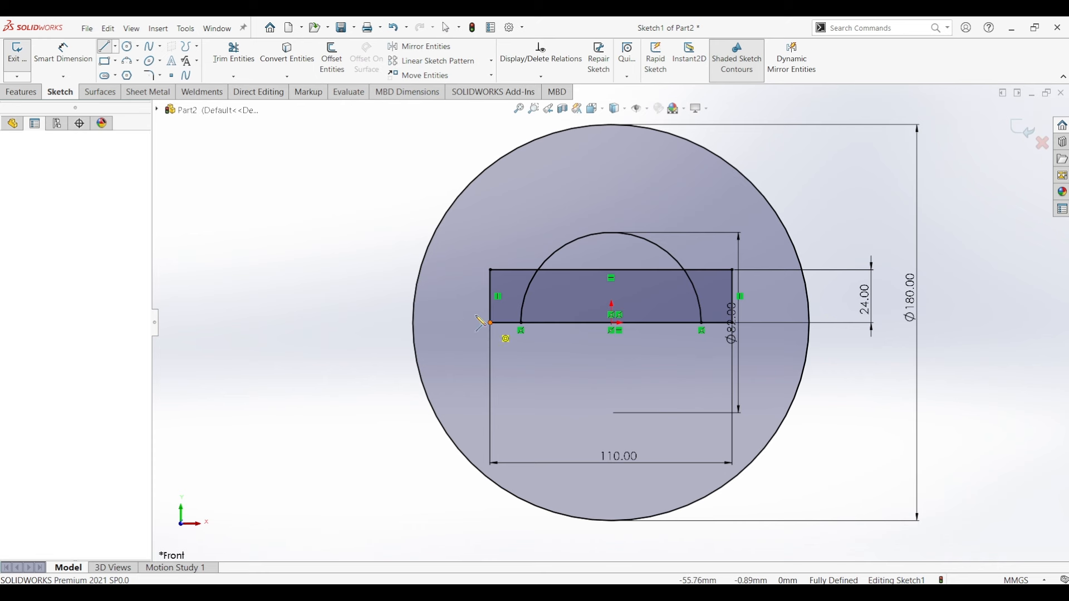
click(419, 284)
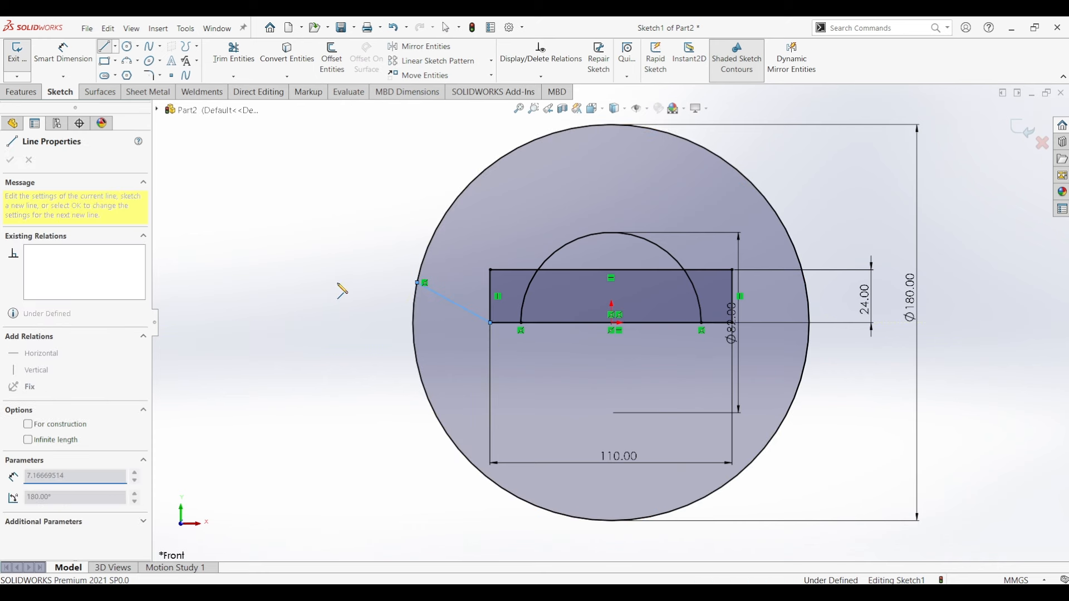
key(Escape)
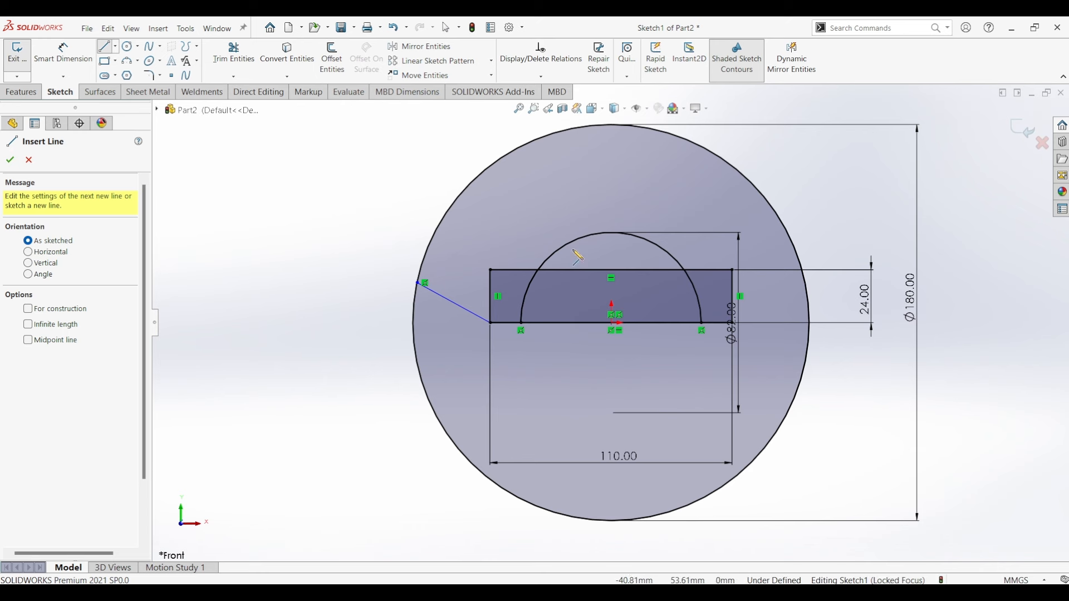
Sketch a vertical centerline about 54 mm long upward from the origin
click(116, 46)
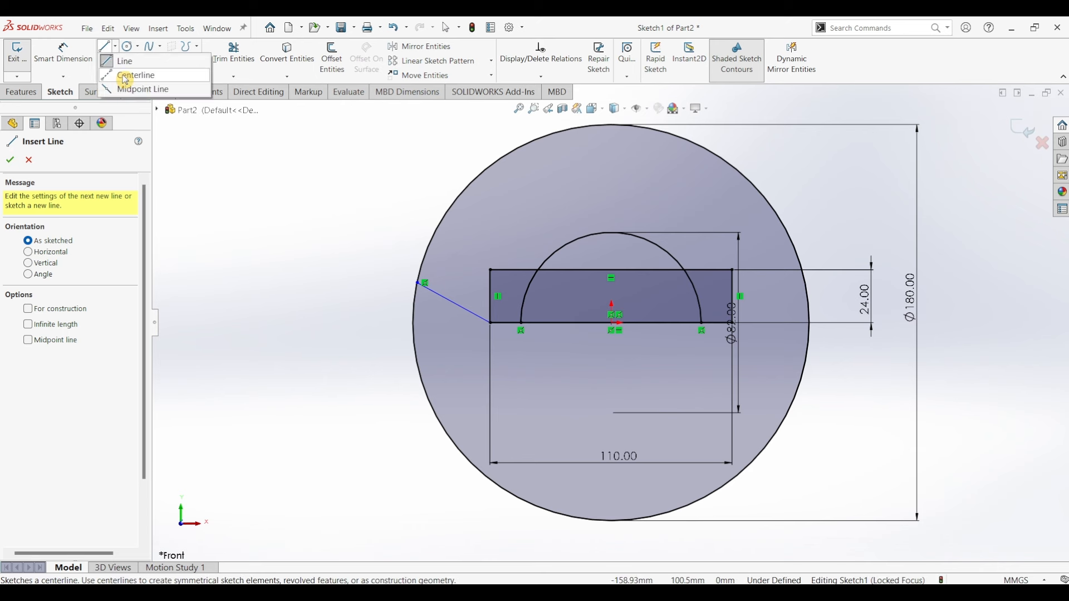
click(127, 71)
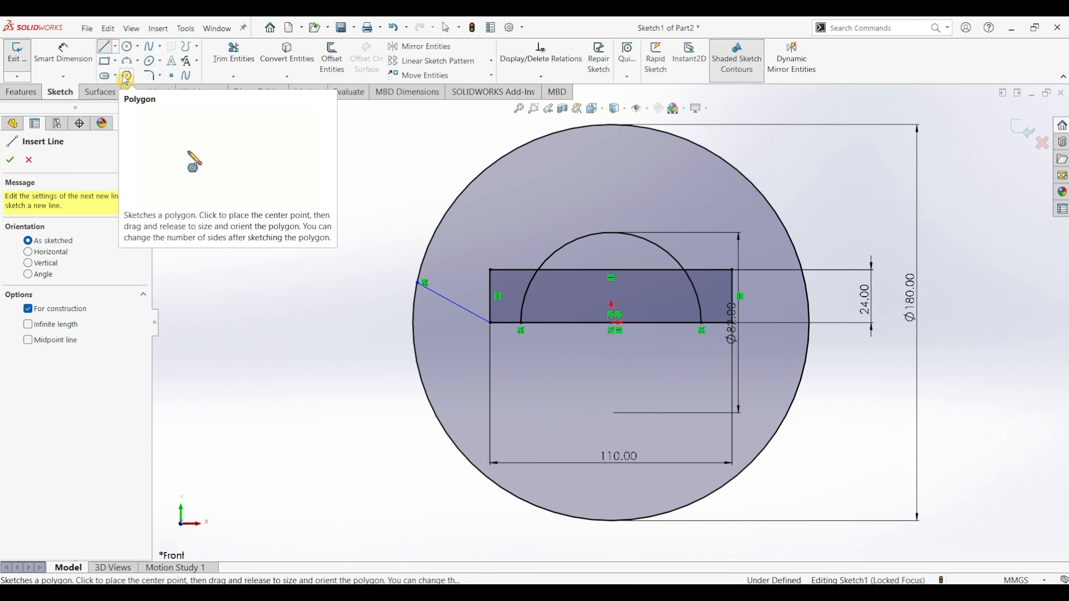
click(612, 322)
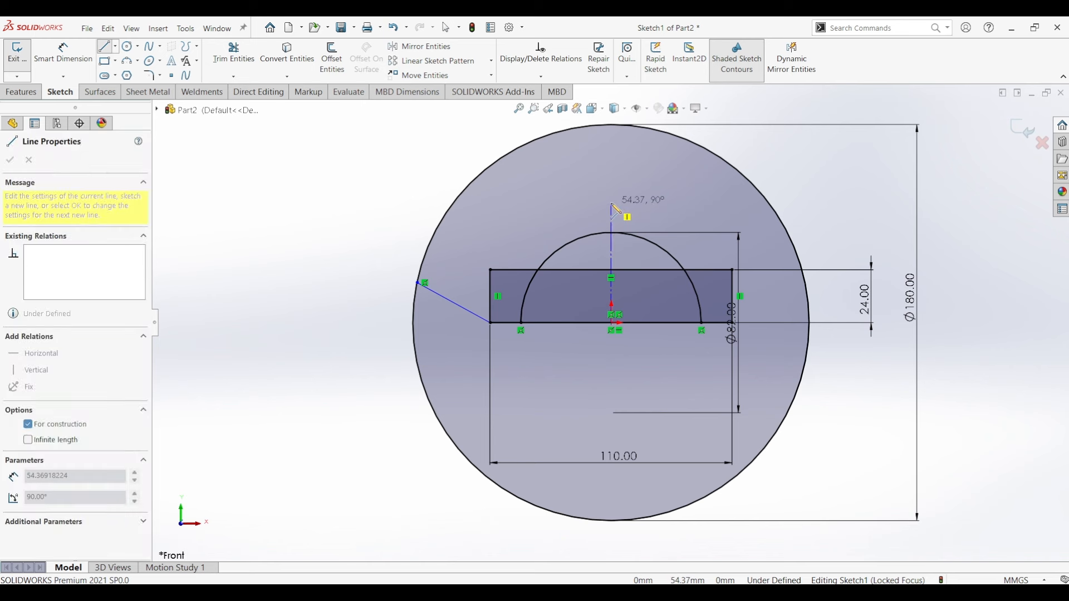
click(611, 203)
key(Escape)
key(Escape)
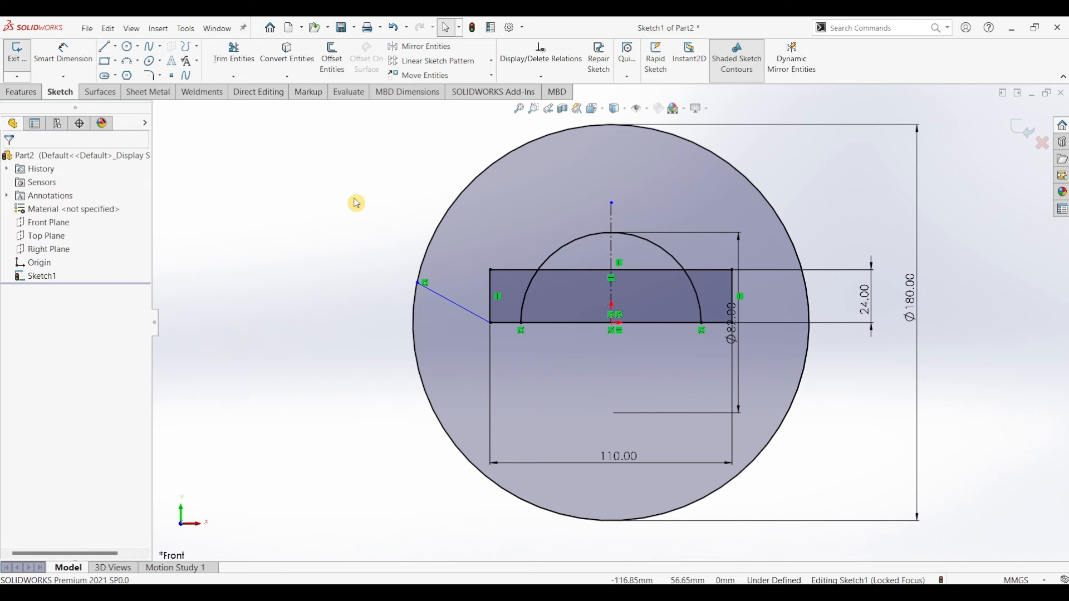
Mirror the slanted line about the vertical centerline to the rectangle's other side
click(611, 214)
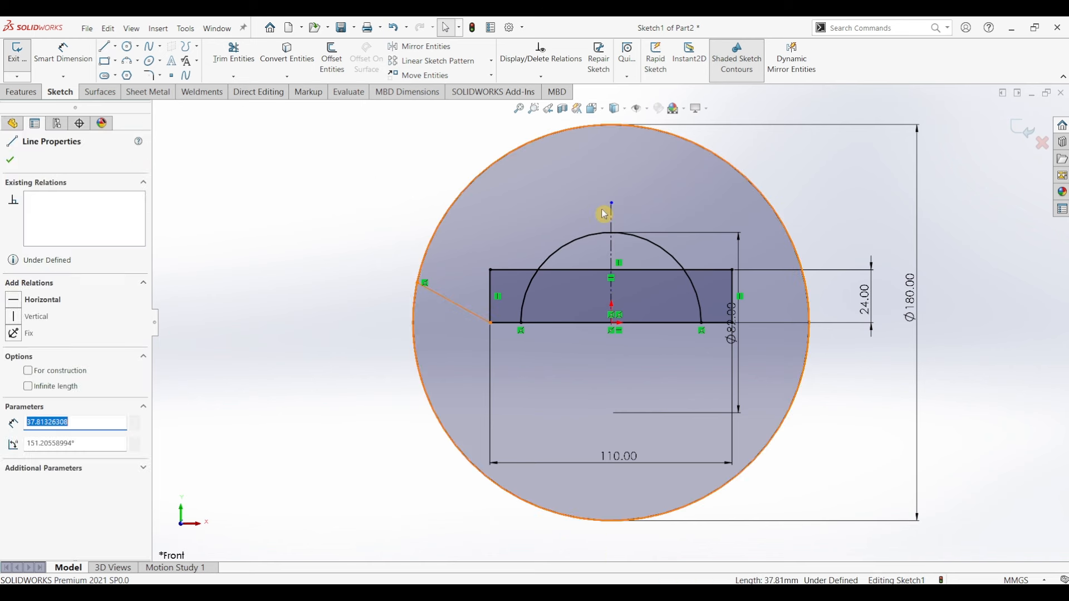
ctrl+click(454, 302)
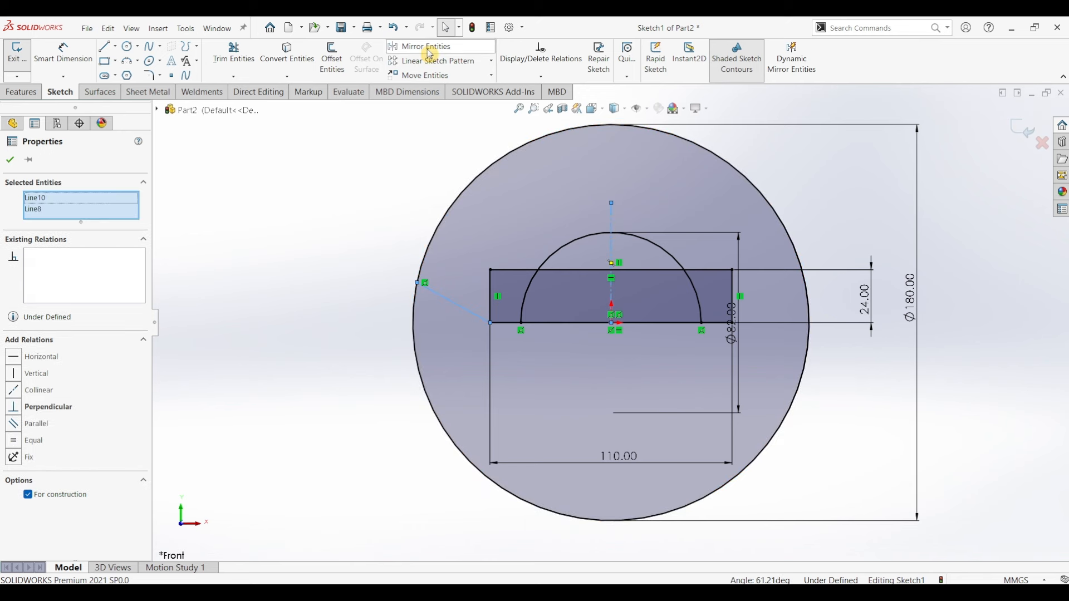
click(419, 47)
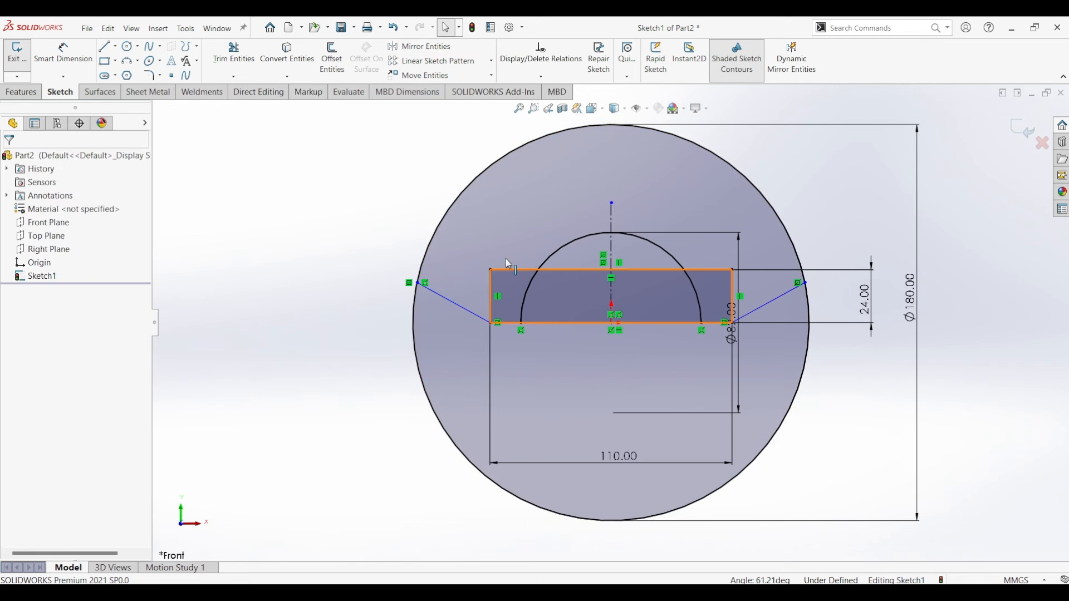
Dimension the angle between the two slanted lines and set it to 120°
click(75, 57)
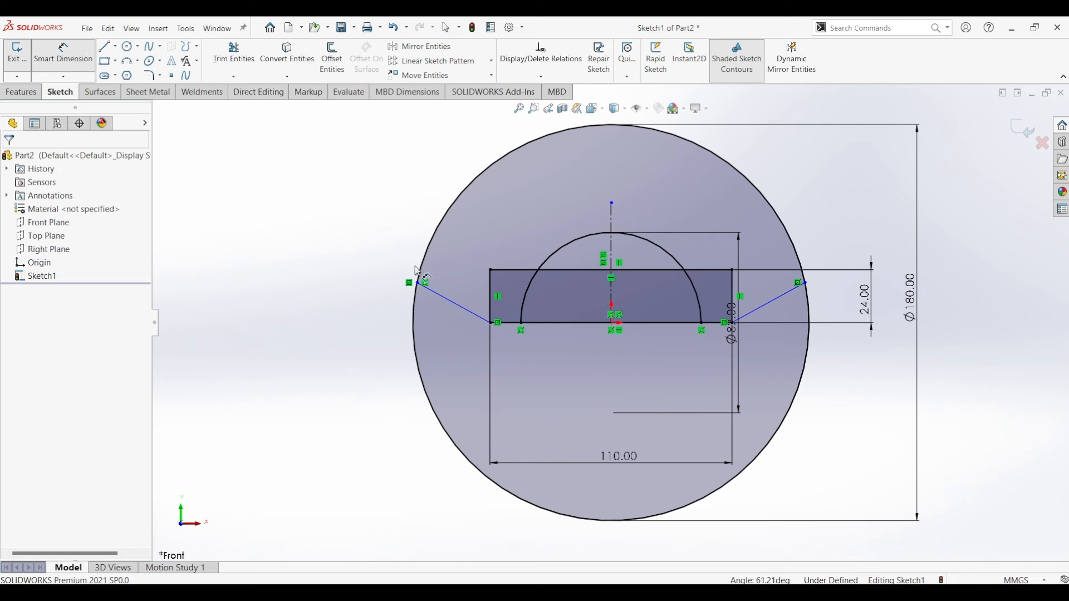
click(454, 302)
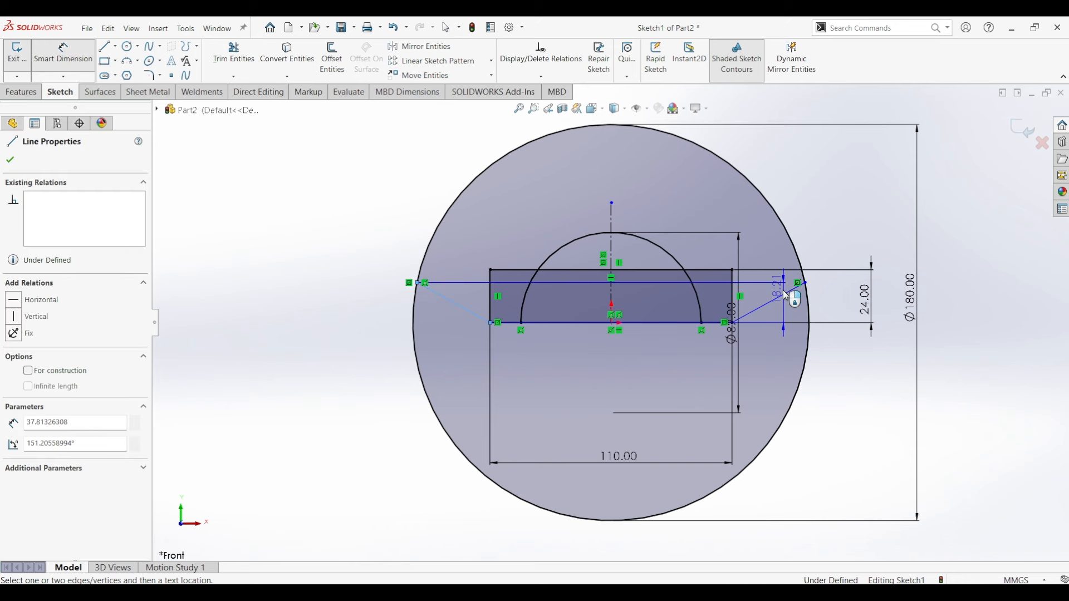
click(792, 298)
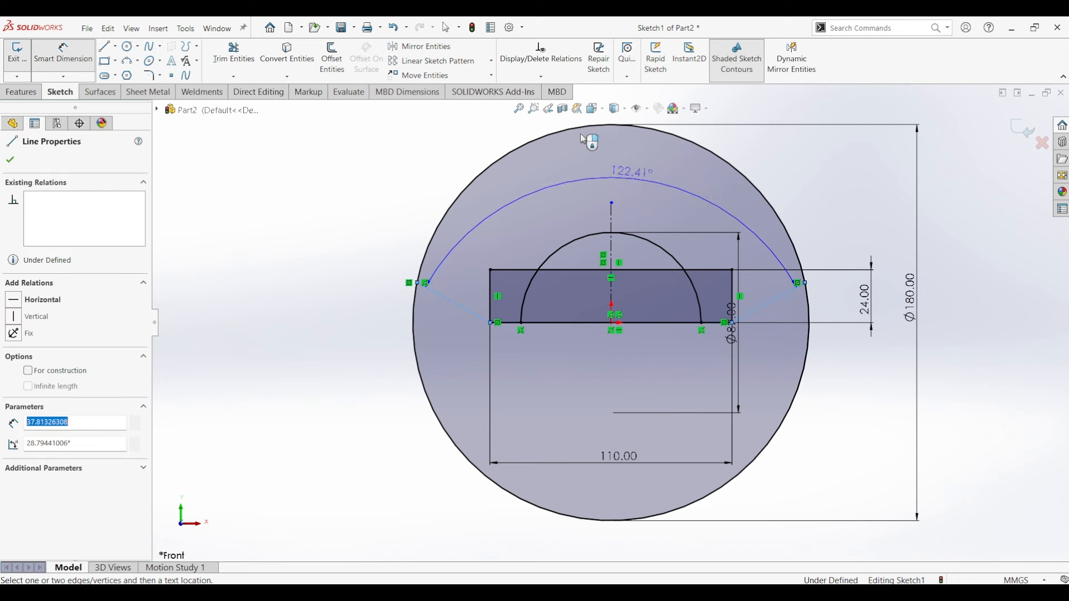
click(604, 168)
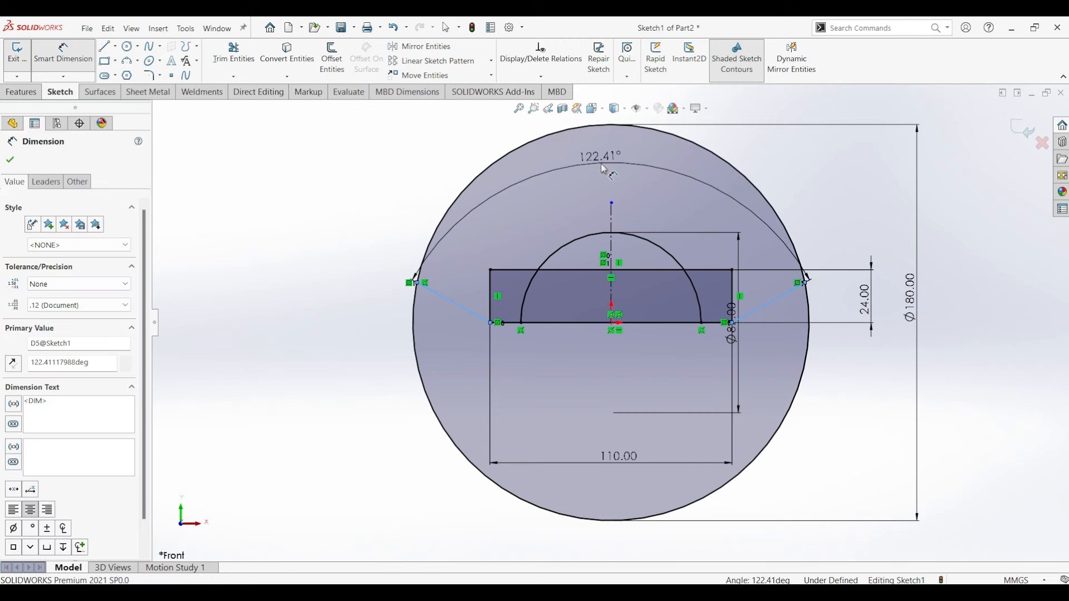
text(120)
key(Return)
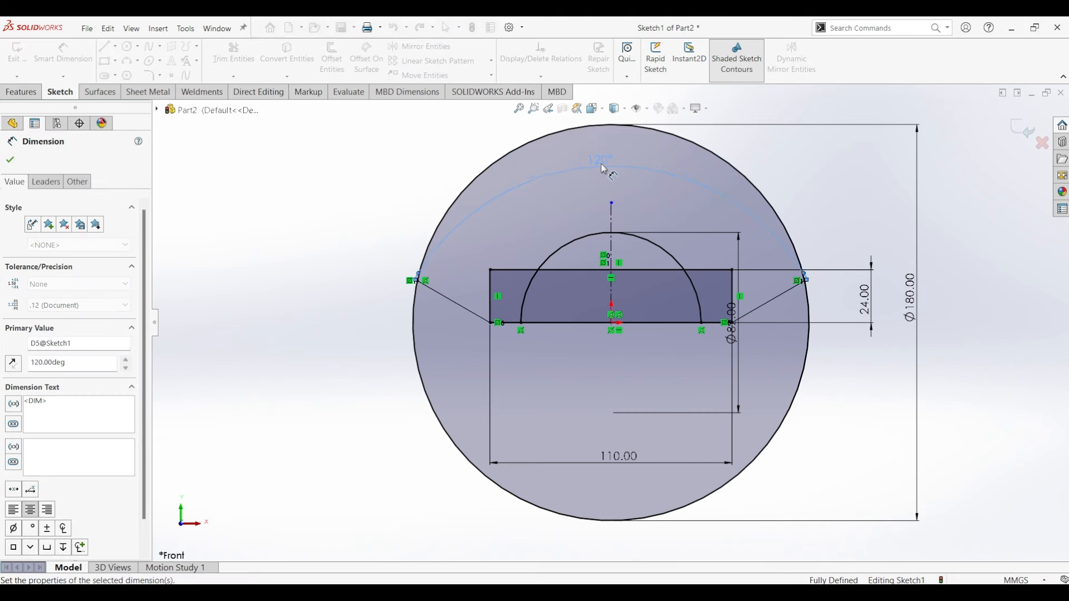
key(Escape)
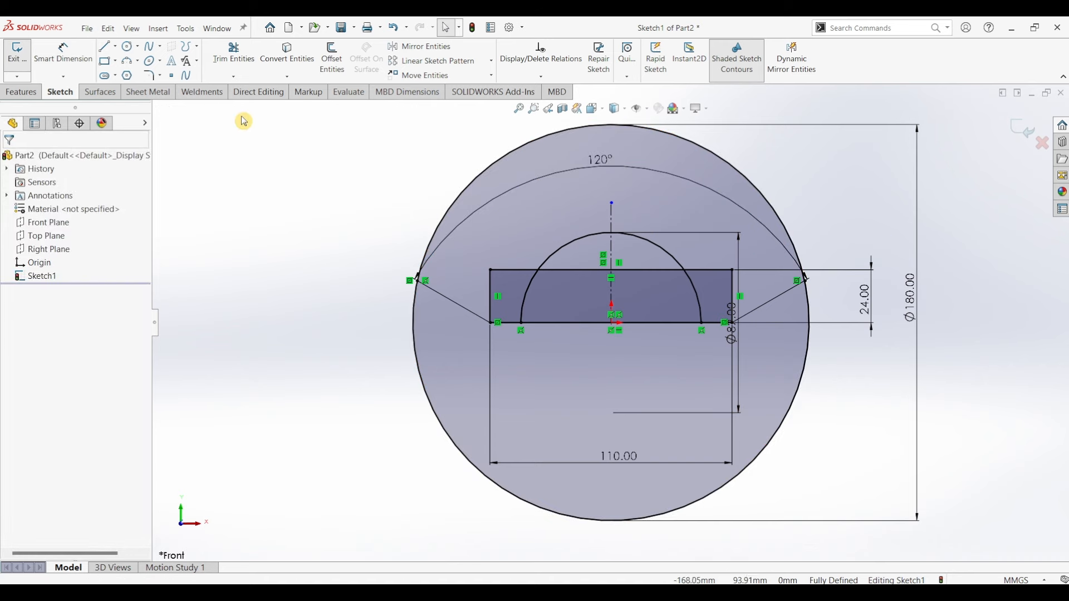
Trim away the 180 mm circle below the slanted lines and reposition the 120° dimension above the remaining arc
click(239, 71)
drag(388, 370, 479, 480)
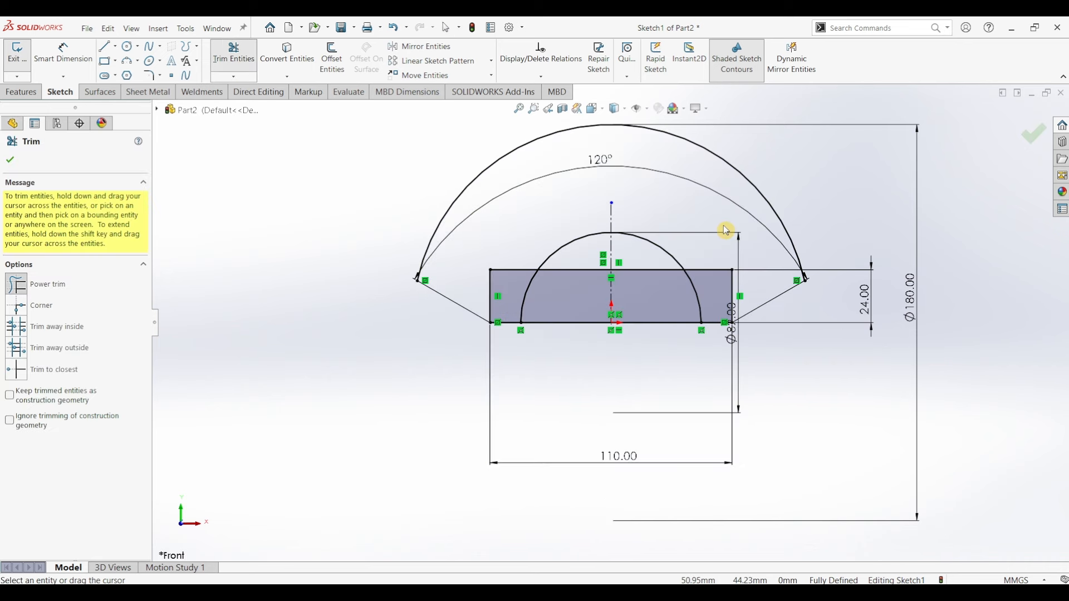
key(Escape)
drag(604, 161, 609, 109)
click(794, 315)
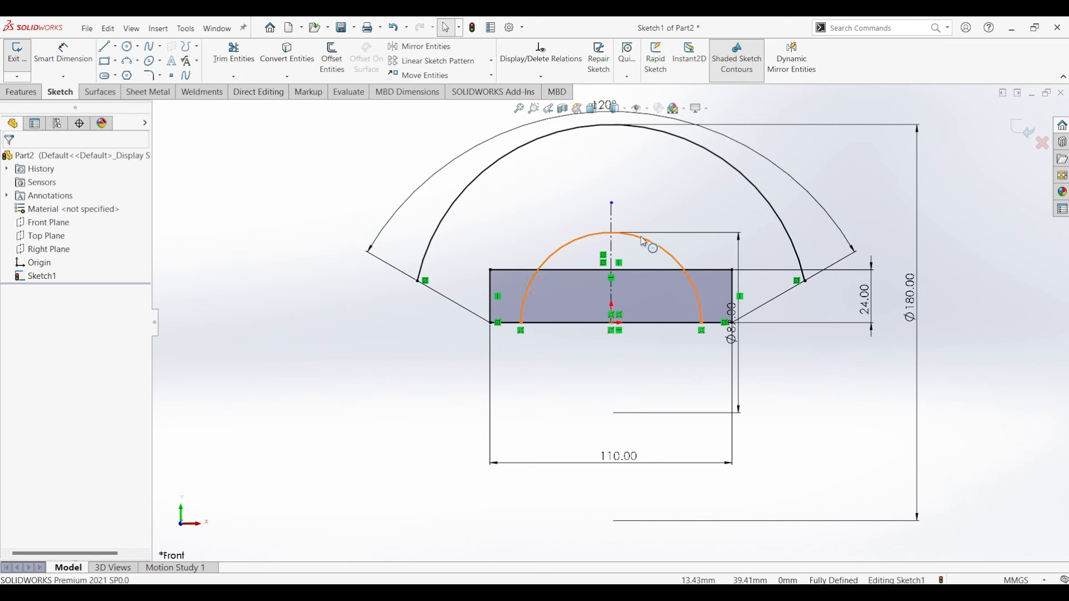
Sketch a three-point arc of about 58 mm radius right of the centerline, between the half circle and the outer arc
click(130, 63)
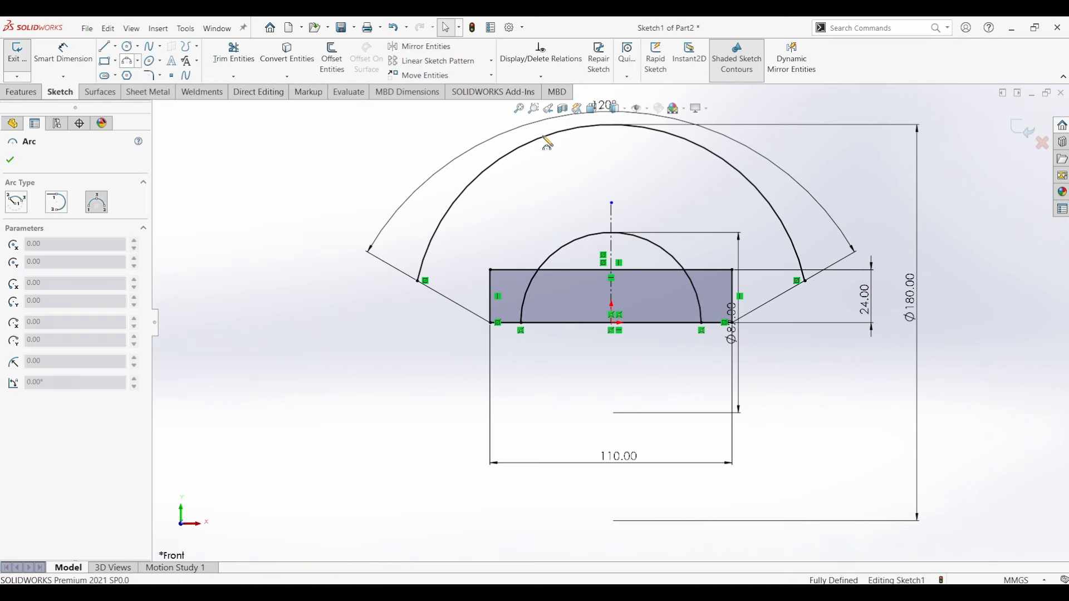
click(655, 158)
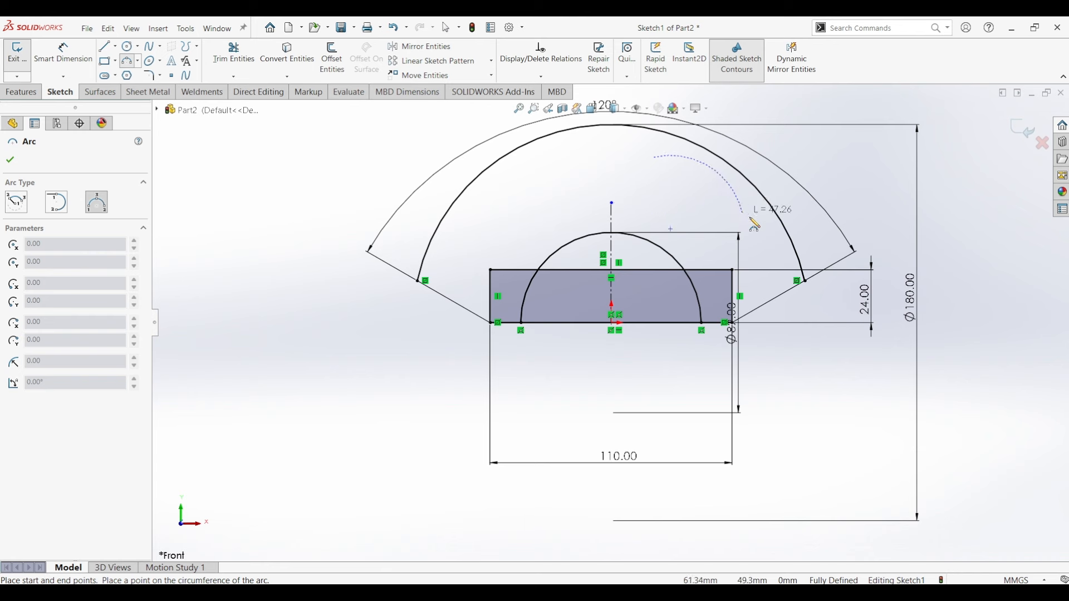
click(718, 184)
key(Escape)
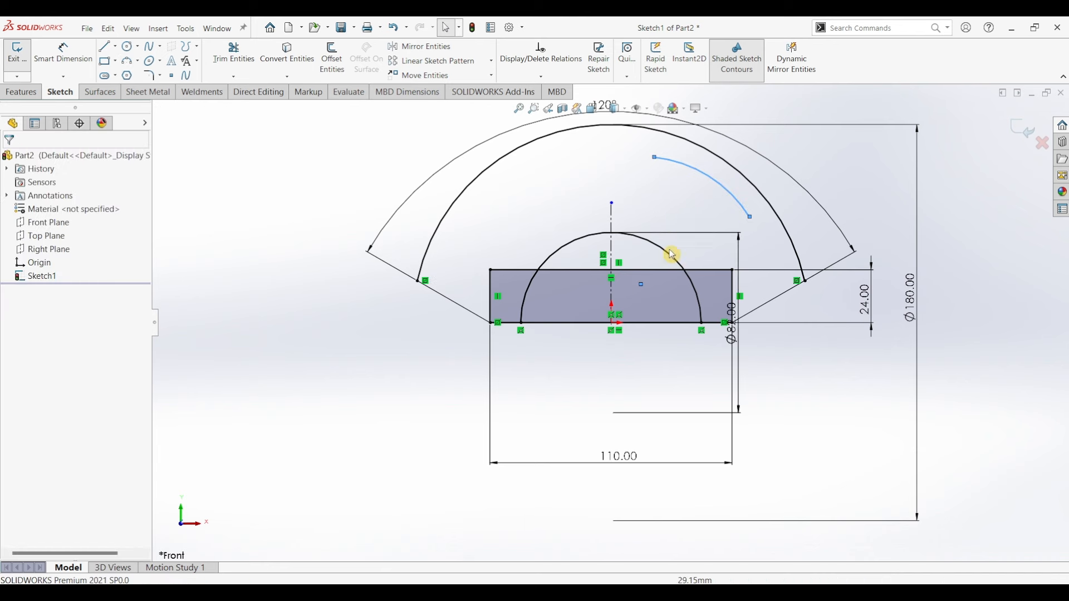
Make the new arc's centre point coincident with the origin
click(642, 286)
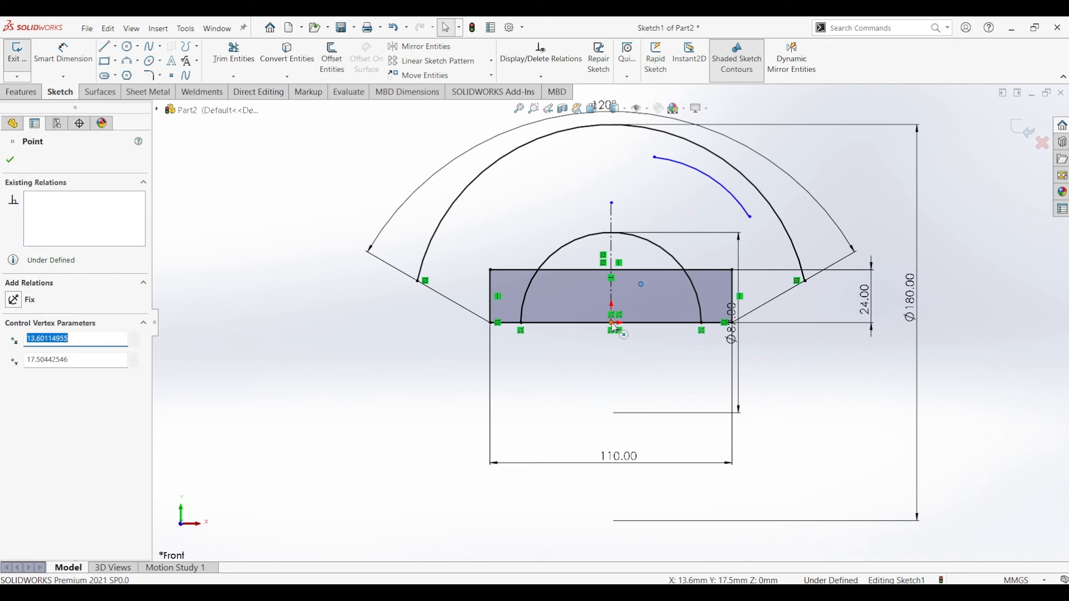
ctrl+click(621, 318)
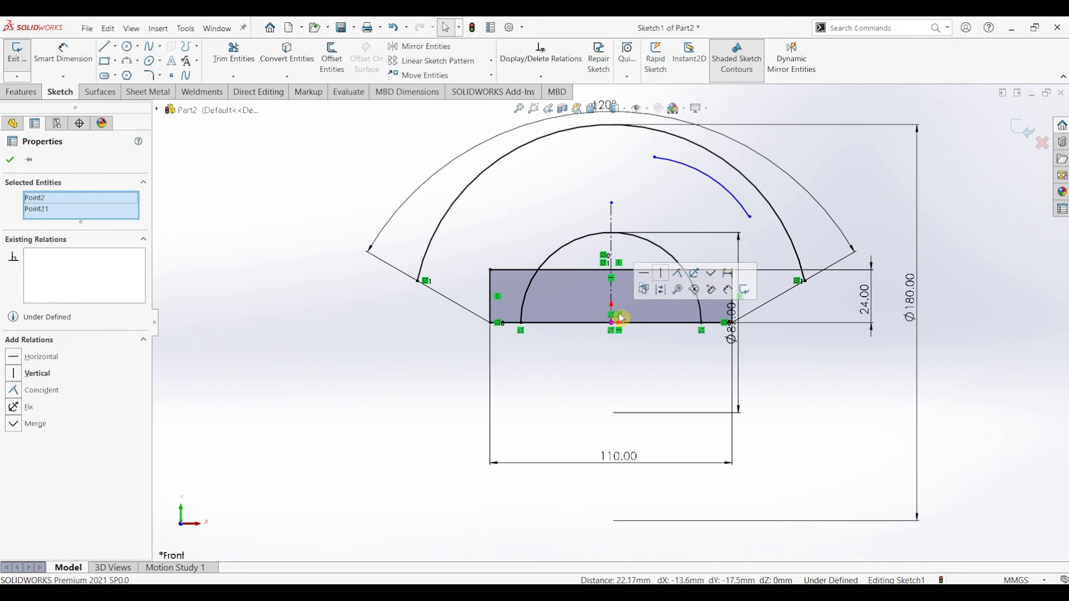
click(678, 274)
key(Escape)
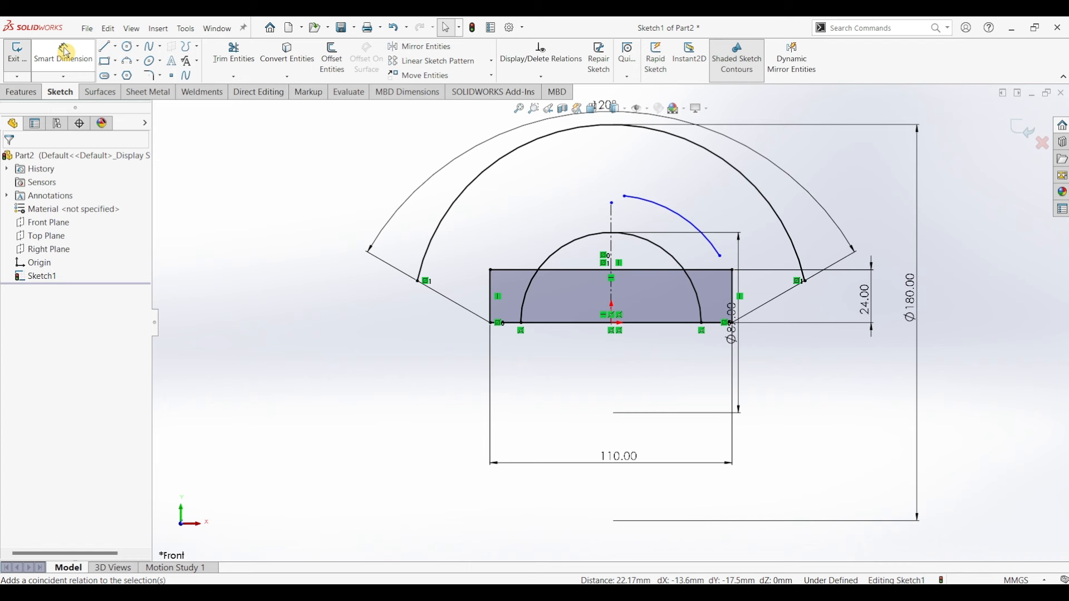
Dimension the new arc and set its radius to 82 mm
click(686, 224)
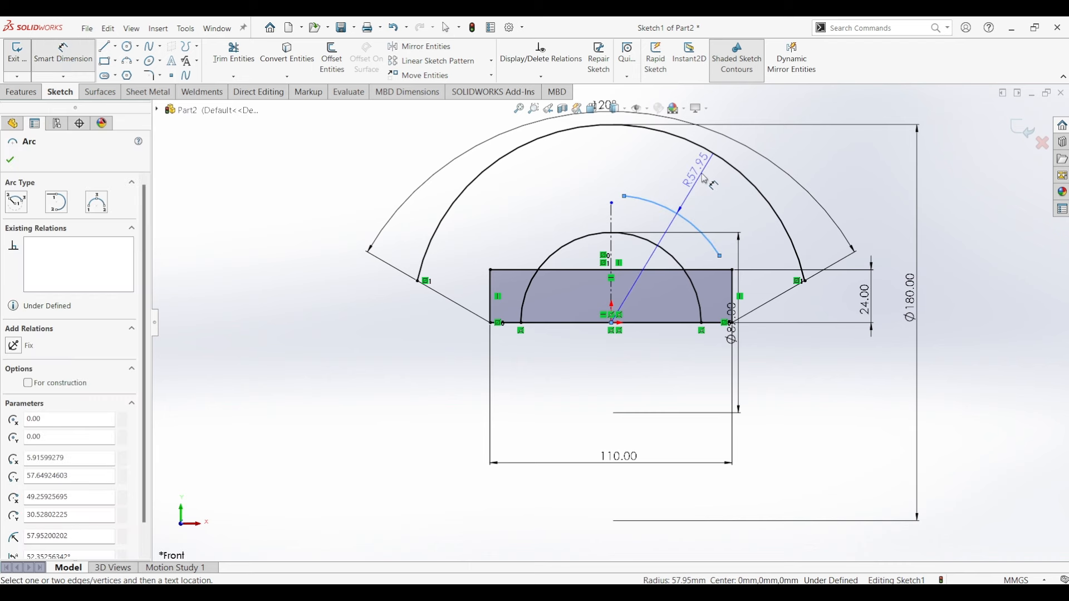
click(703, 178)
text(65)
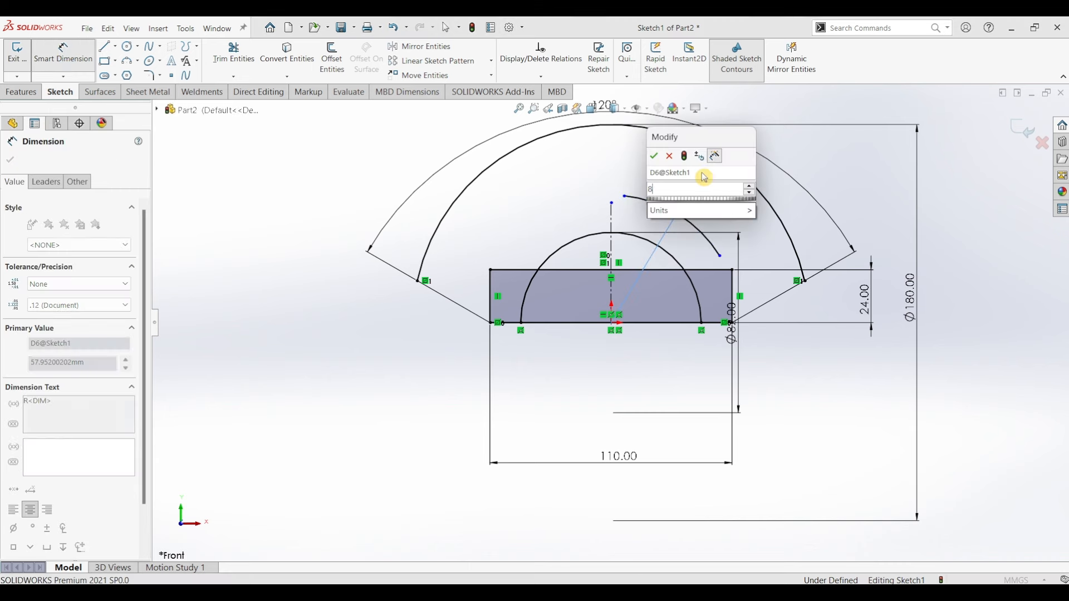
key(Return)
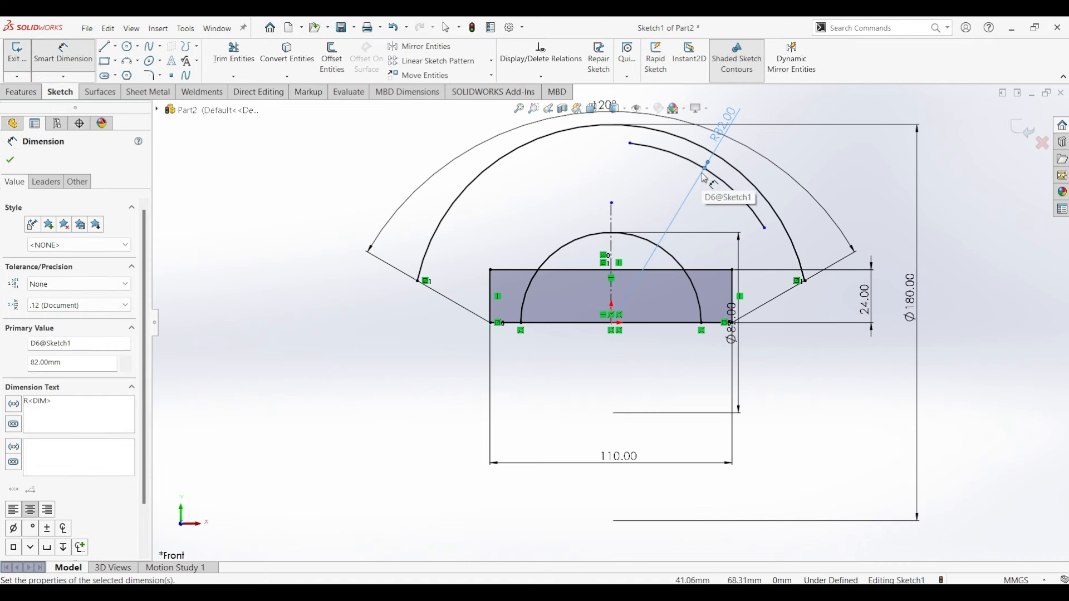
key(Escape)
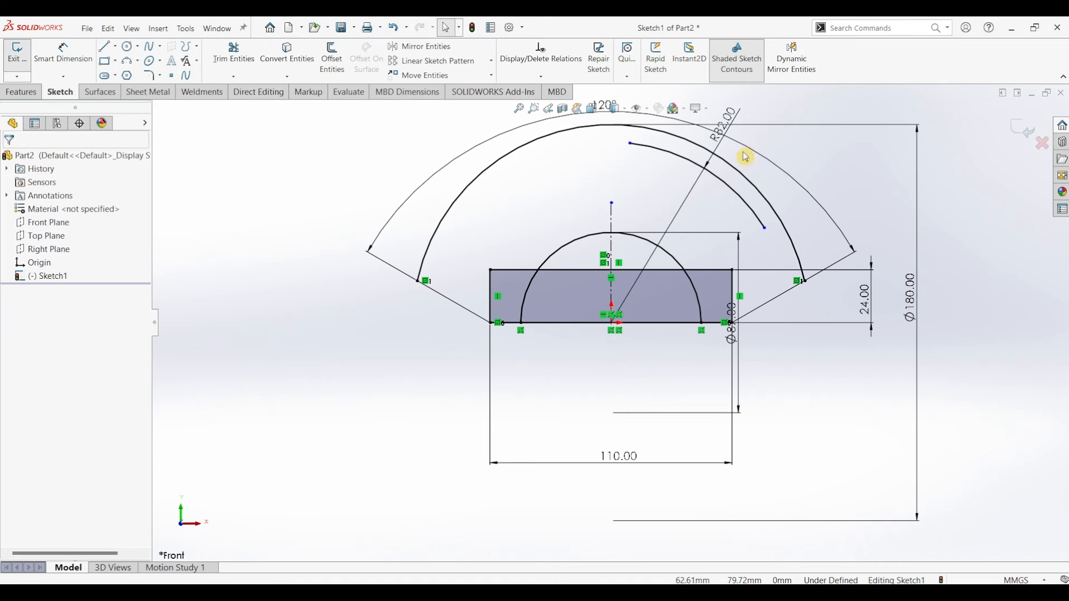
Offset the 82 mm radius arc inward by 32 mm
click(343, 74)
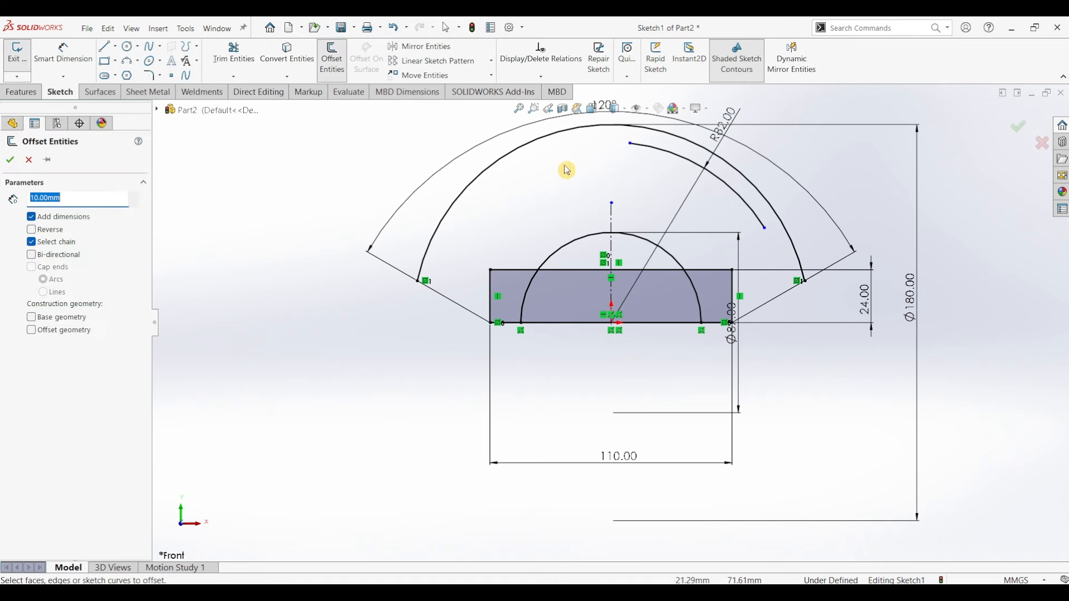
text(32)
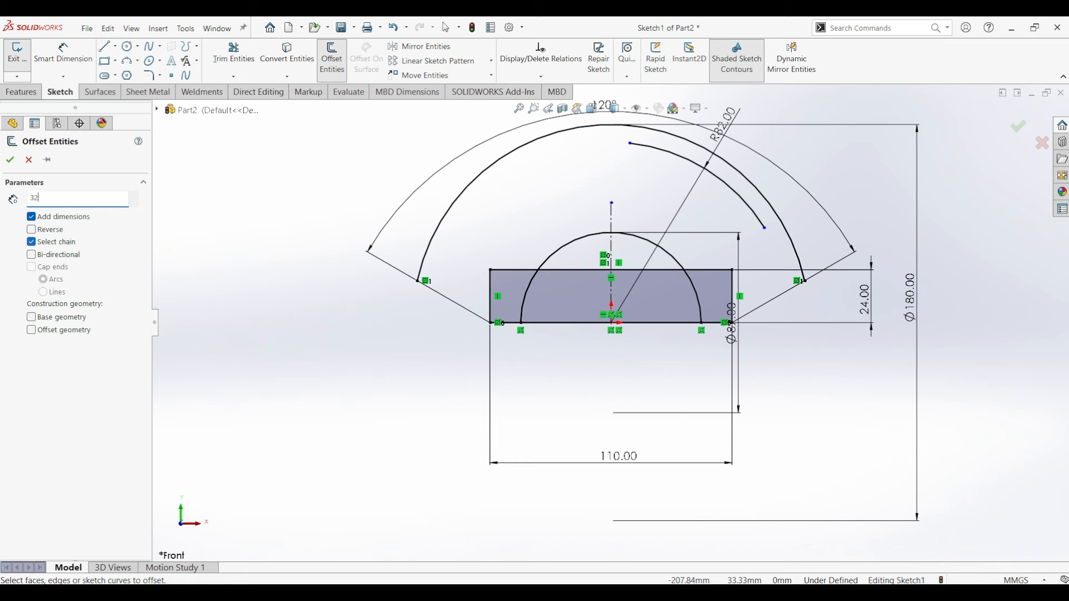
click(671, 154)
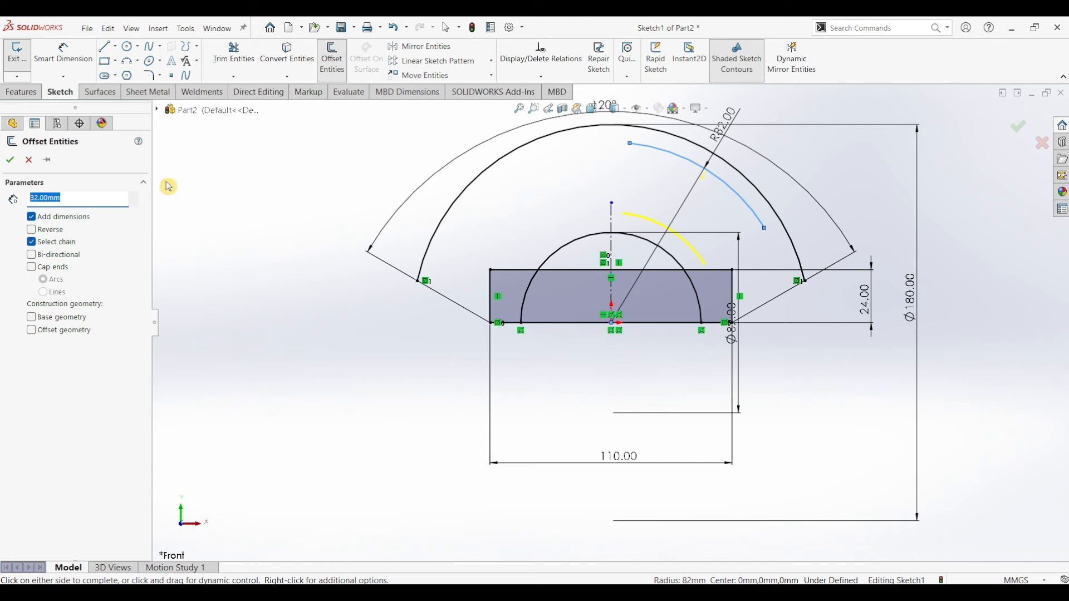
click(10, 163)
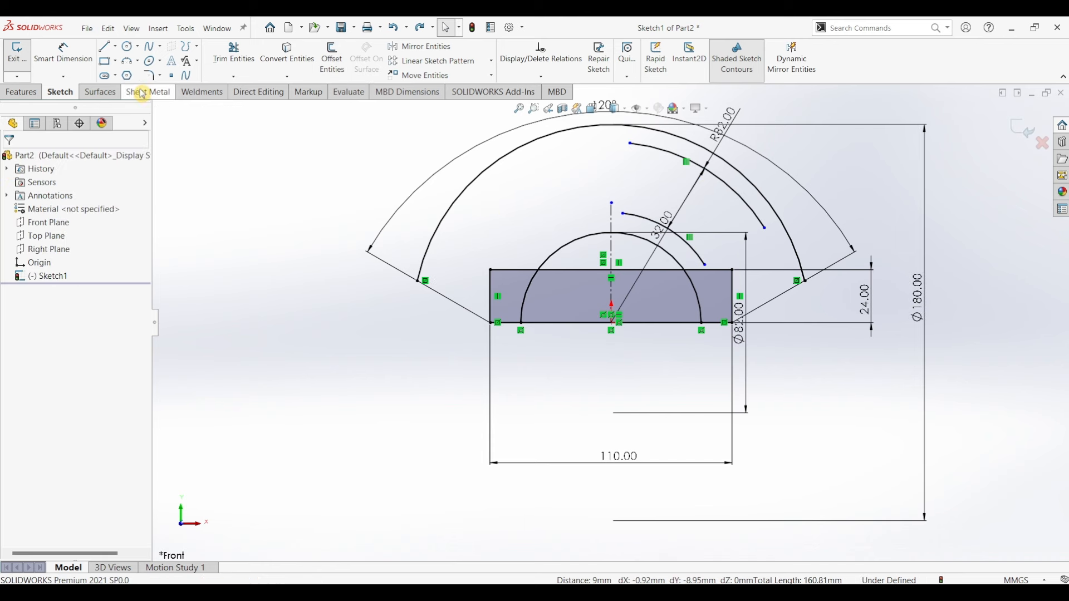
Sketch two radial lines joining both ends of the 82 mm radius arc to the origin
click(105, 46)
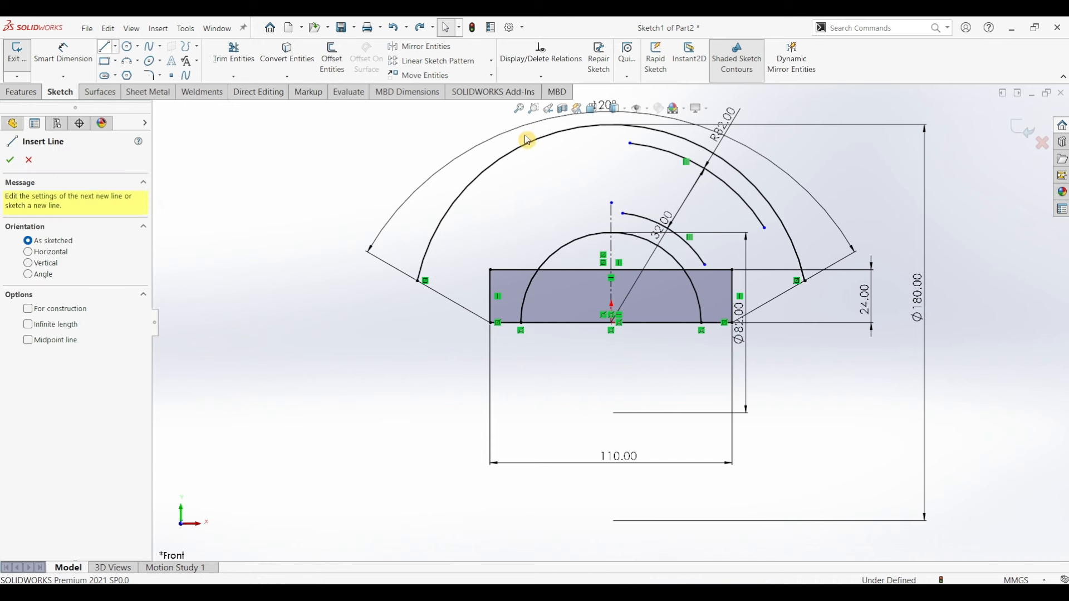
click(630, 144)
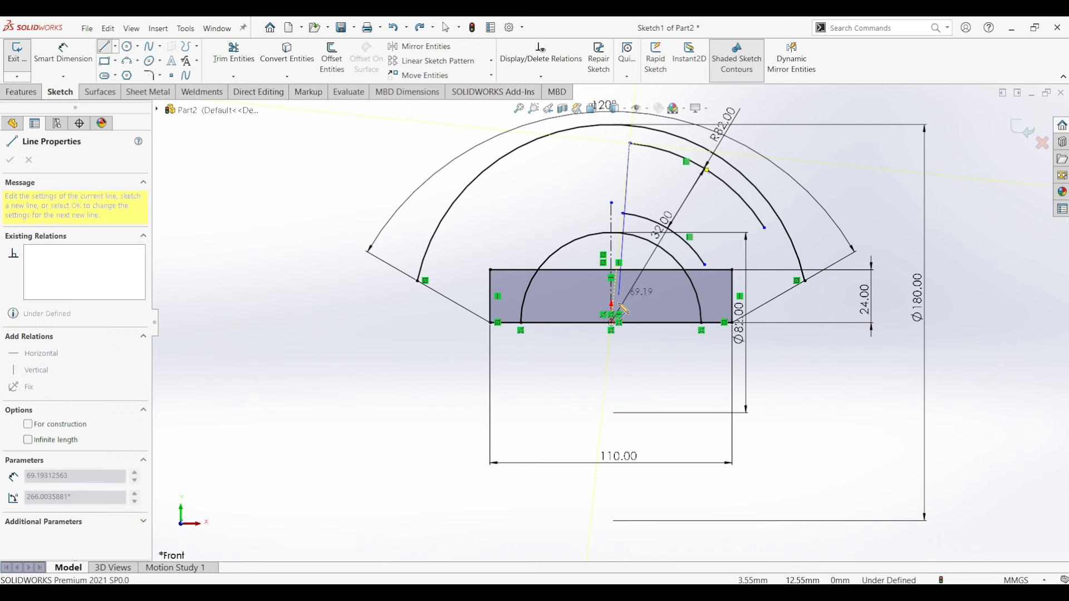
click(612, 322)
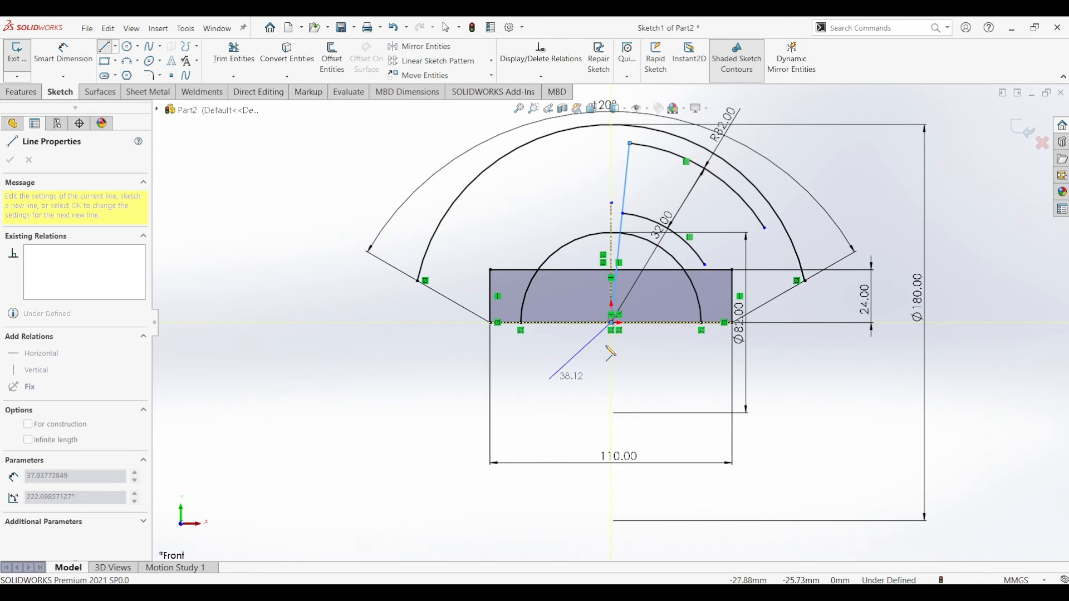
click(765, 232)
scroll(650, 229, down, 3)
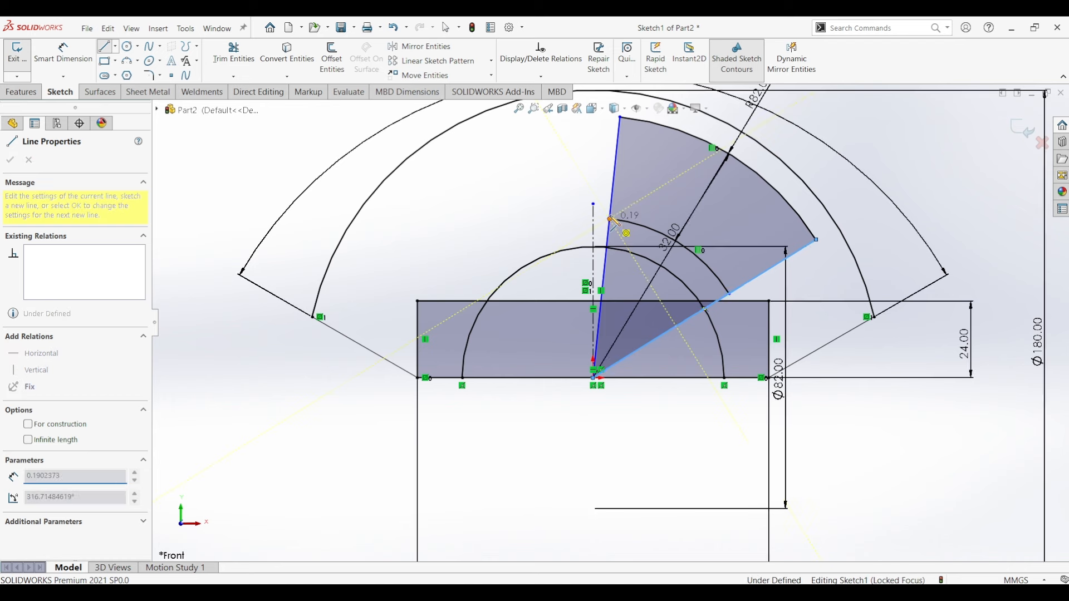
click(611, 220)
key(Escape)
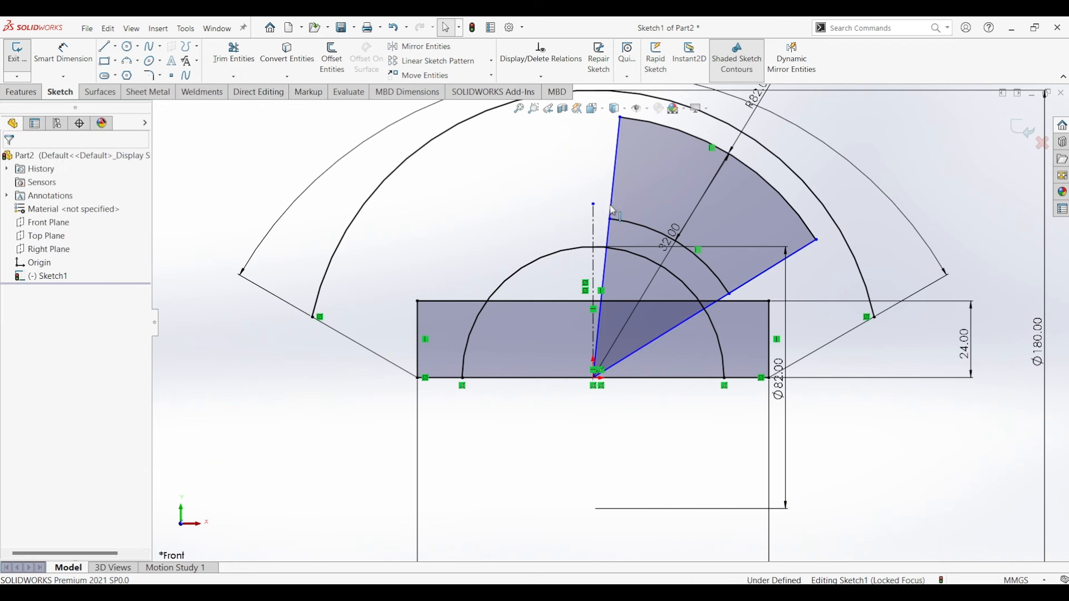
Make the inner arc's end nearest the centerline coincident with the adjacent radial line
click(612, 211)
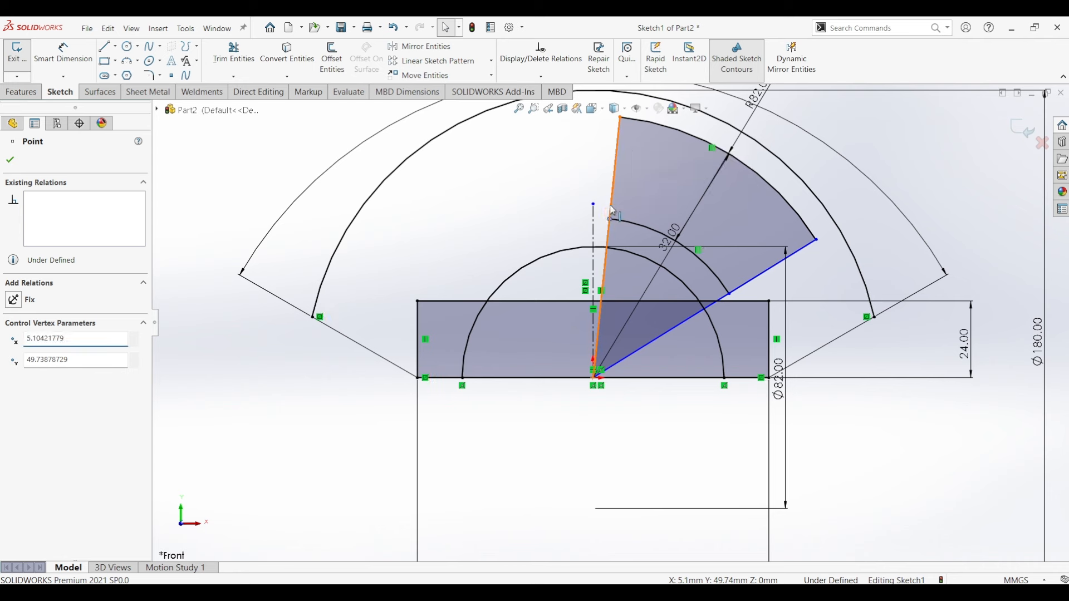
click(612, 210)
ctrl+click(611, 219)
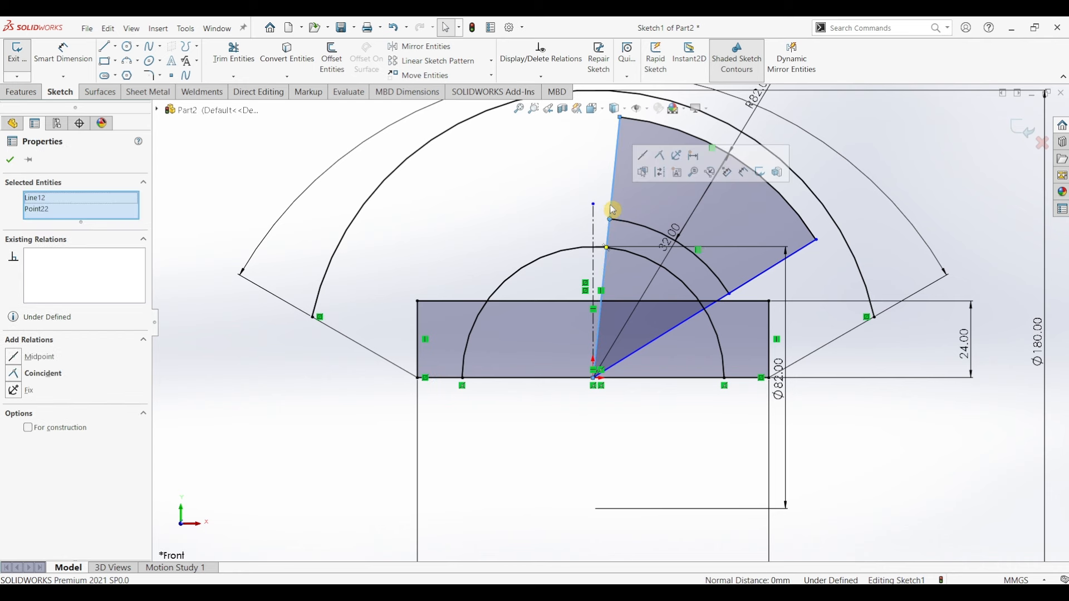
click(655, 163)
key(Escape)
click(729, 291)
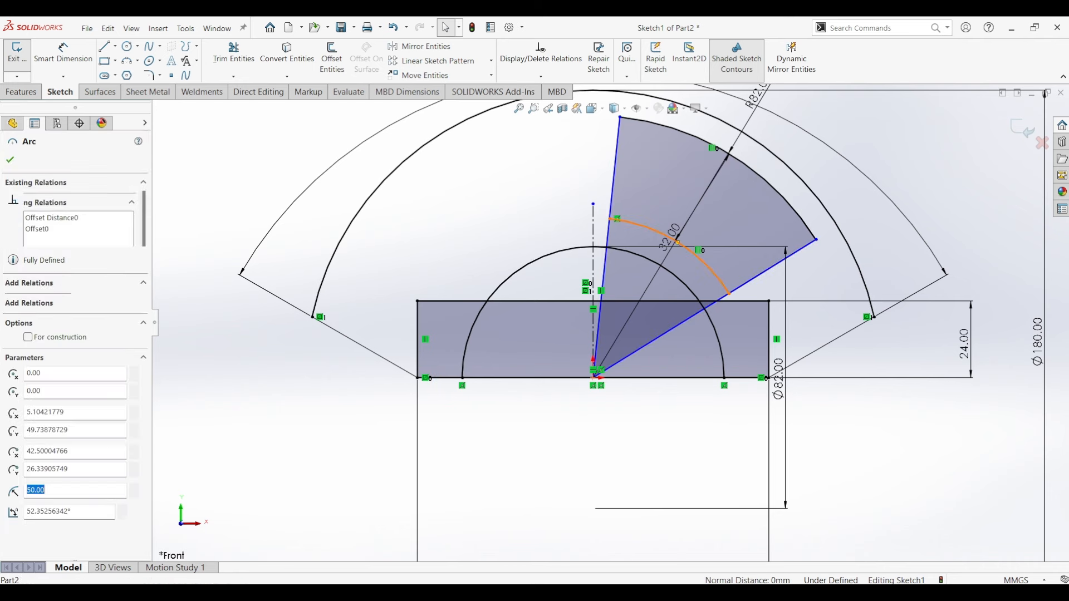
ctrl+click(737, 291)
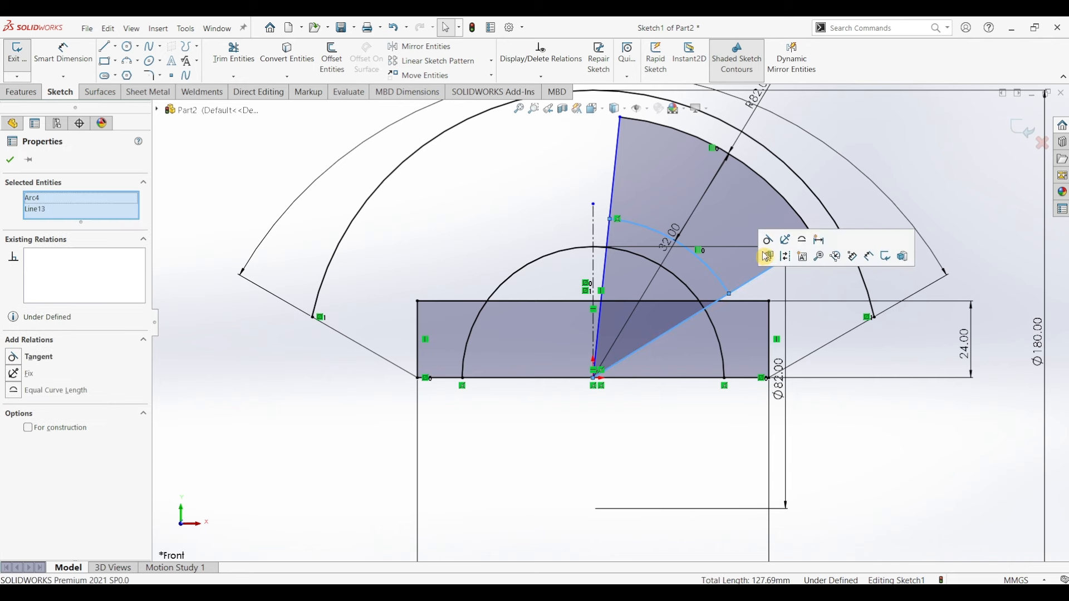
key(Escape)
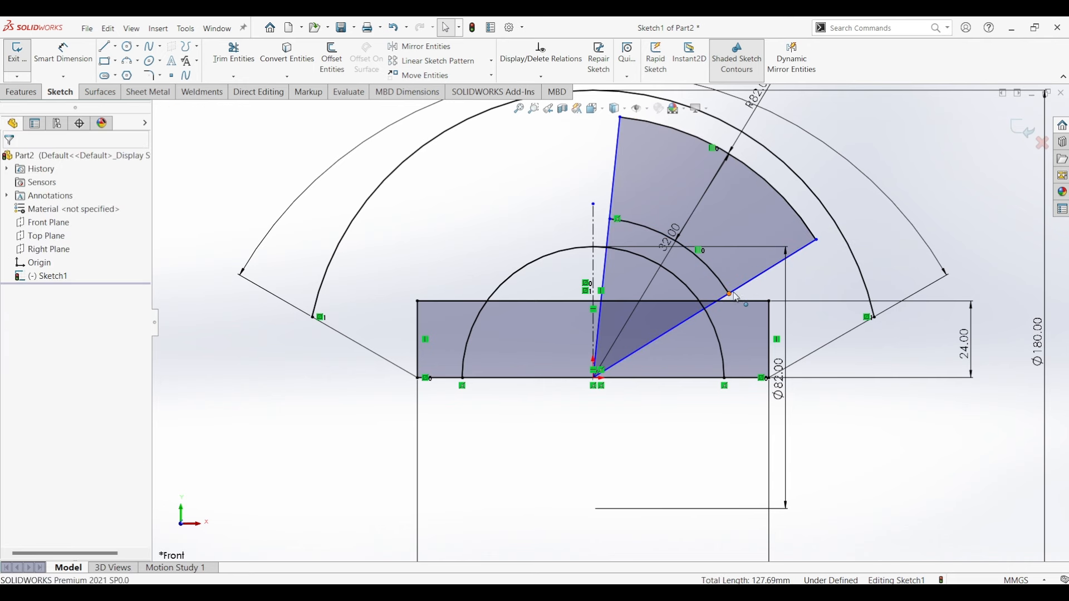
Make the inner arc's end farthest from the centerline coincident with the lower radial line
click(731, 294)
ctrl+click(761, 275)
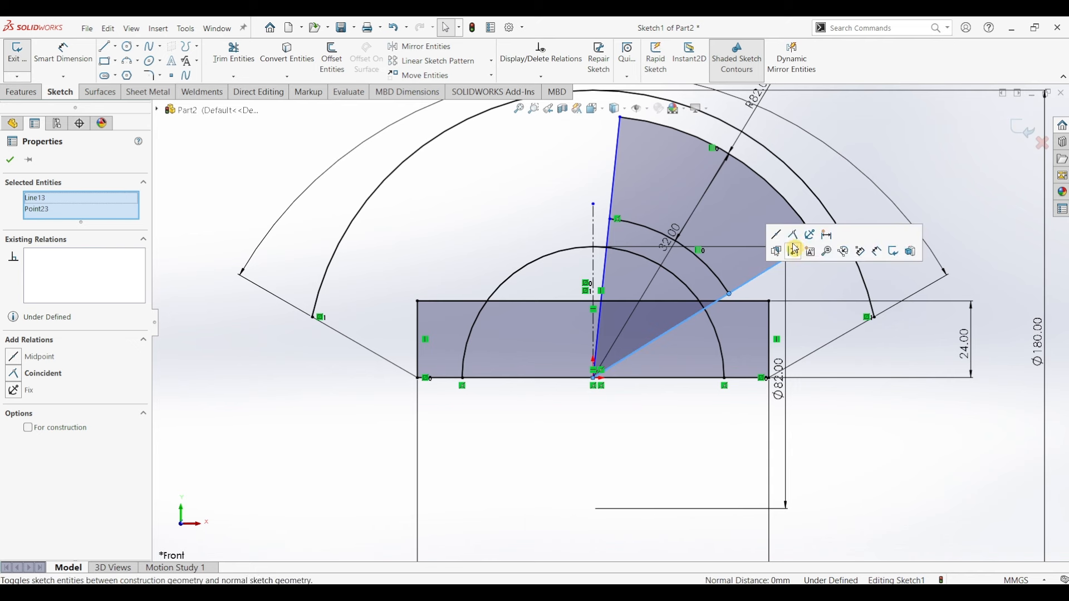
click(778, 245)
click(252, 171)
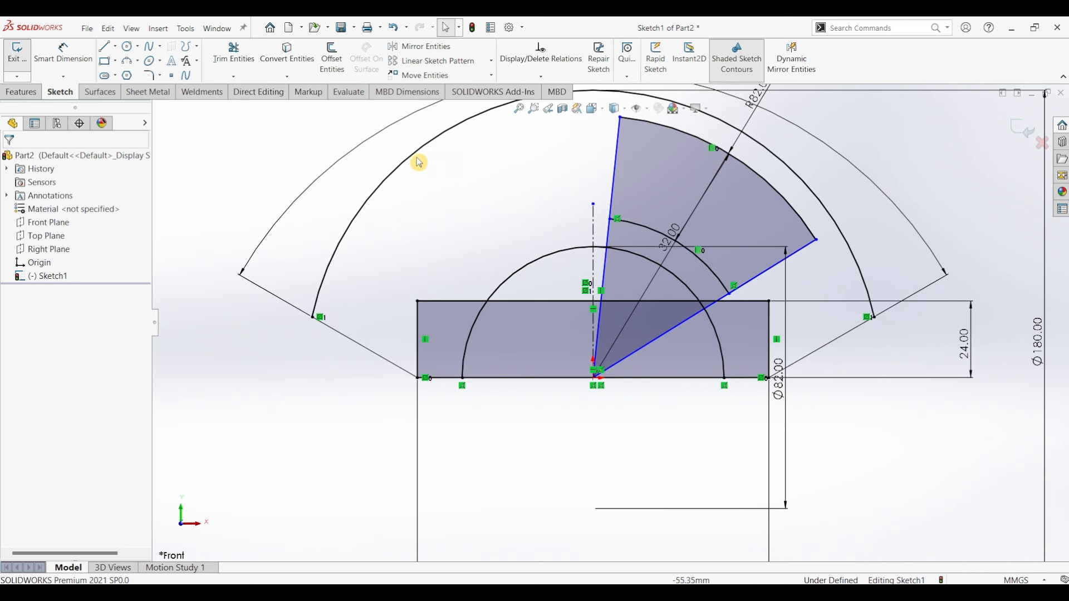
Trim both radial lines between the inner offset arc and the origin, keeping the trimmed parts as construction geometry
click(233, 55)
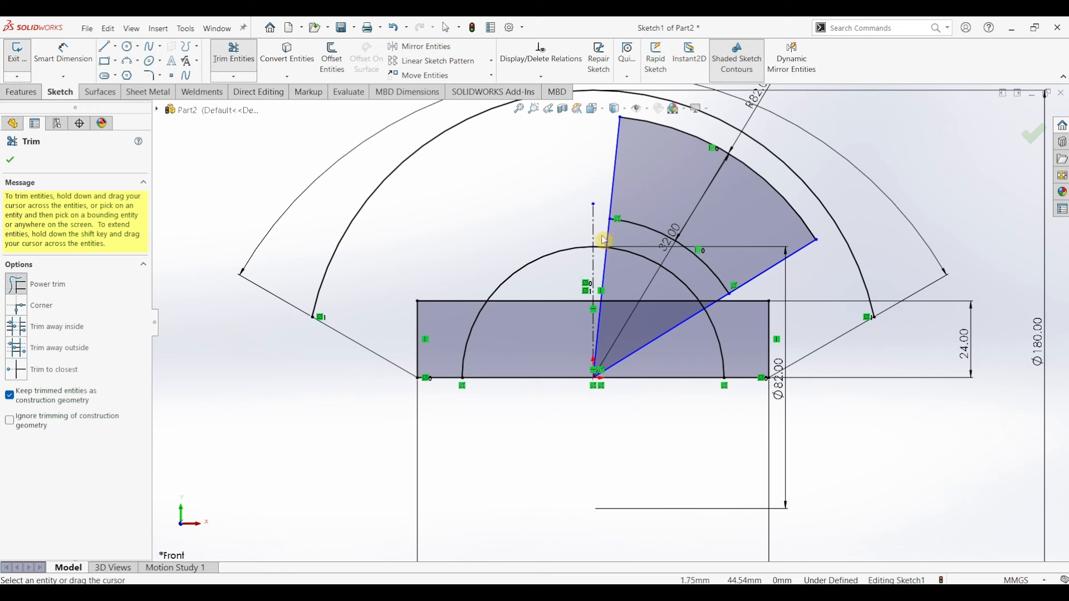
drag(602, 236, 616, 267)
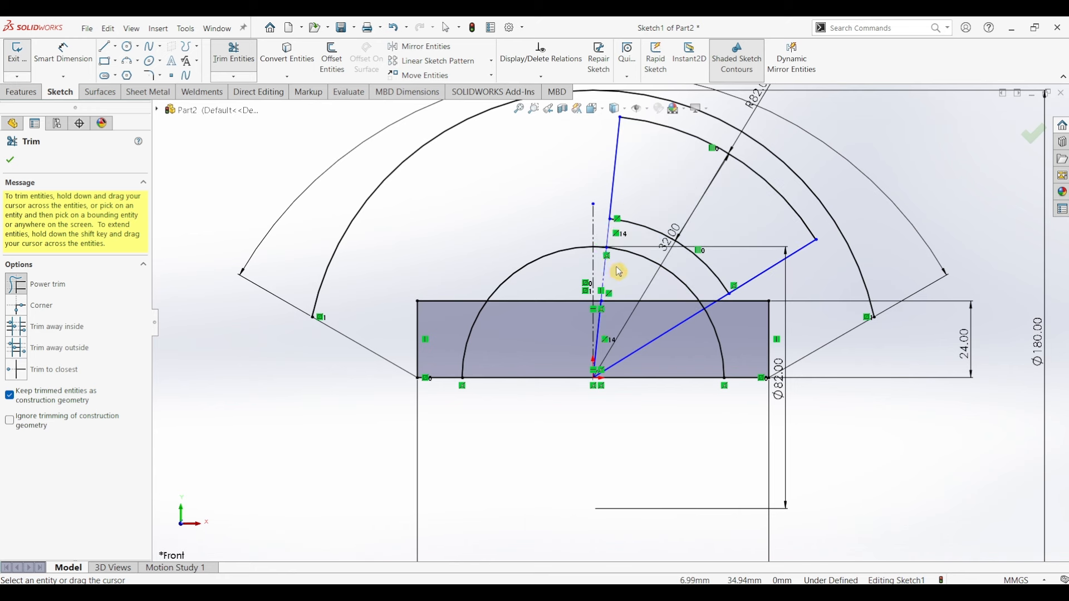
drag(727, 317, 713, 322)
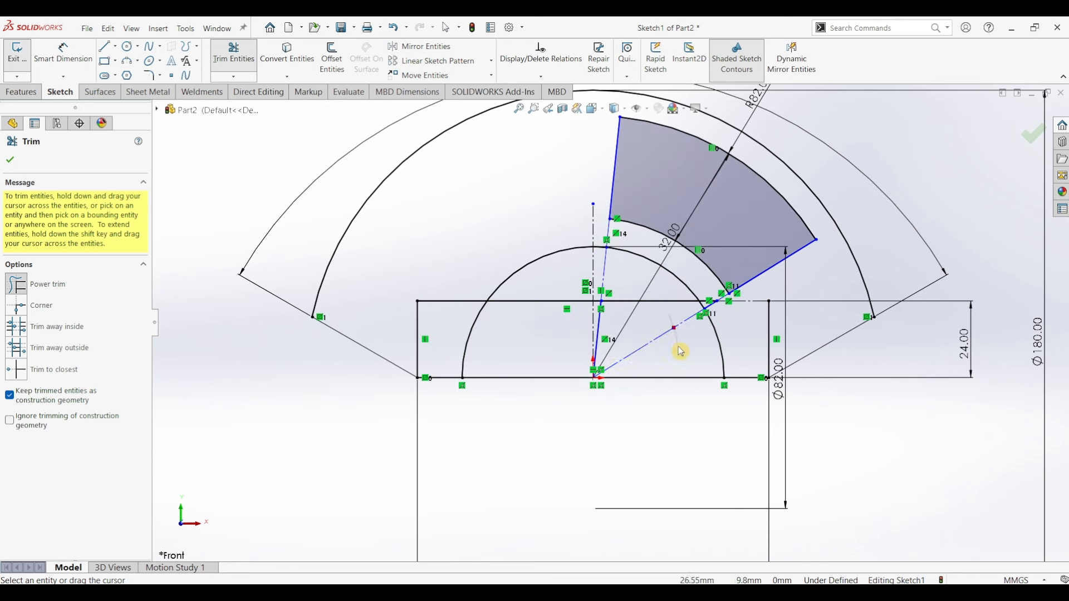
click(9, 163)
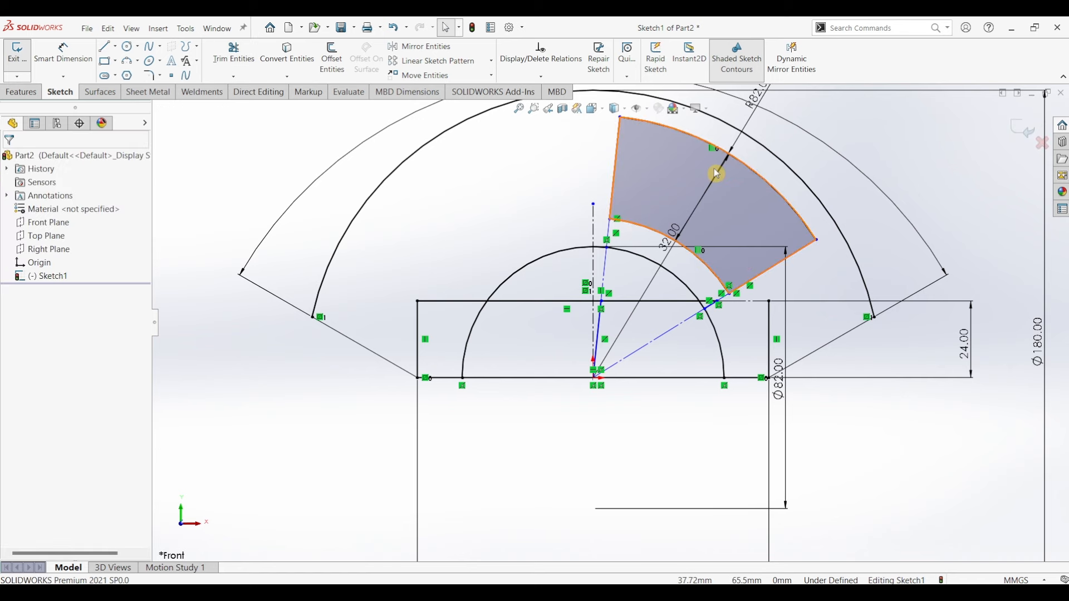
Dimension the angle between the vertical centerline and the window's nearest radial side as 4.63°
key(f)
click(63, 54)
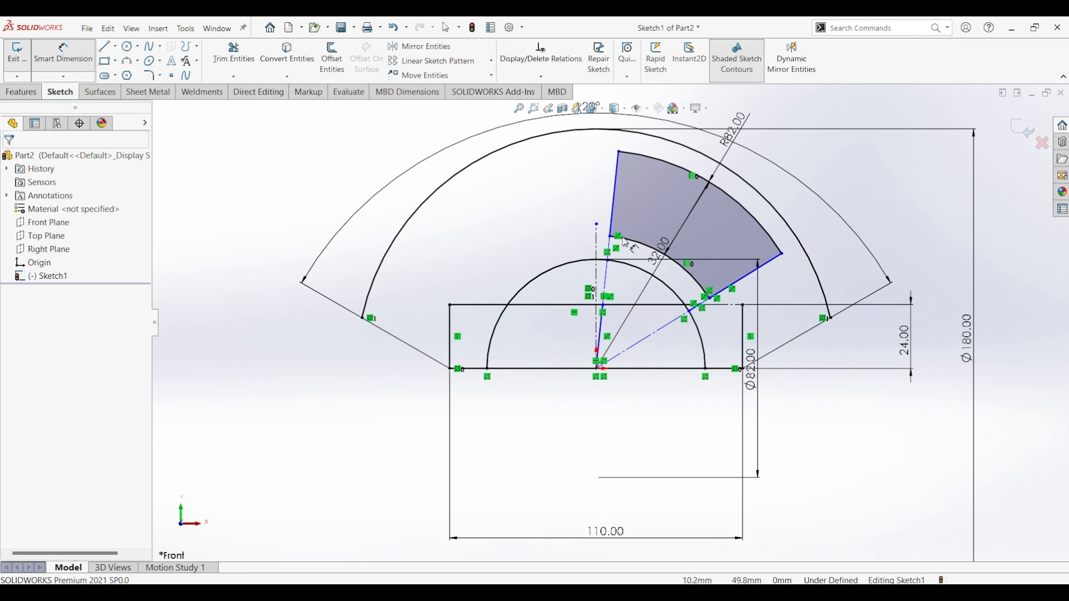
click(600, 250)
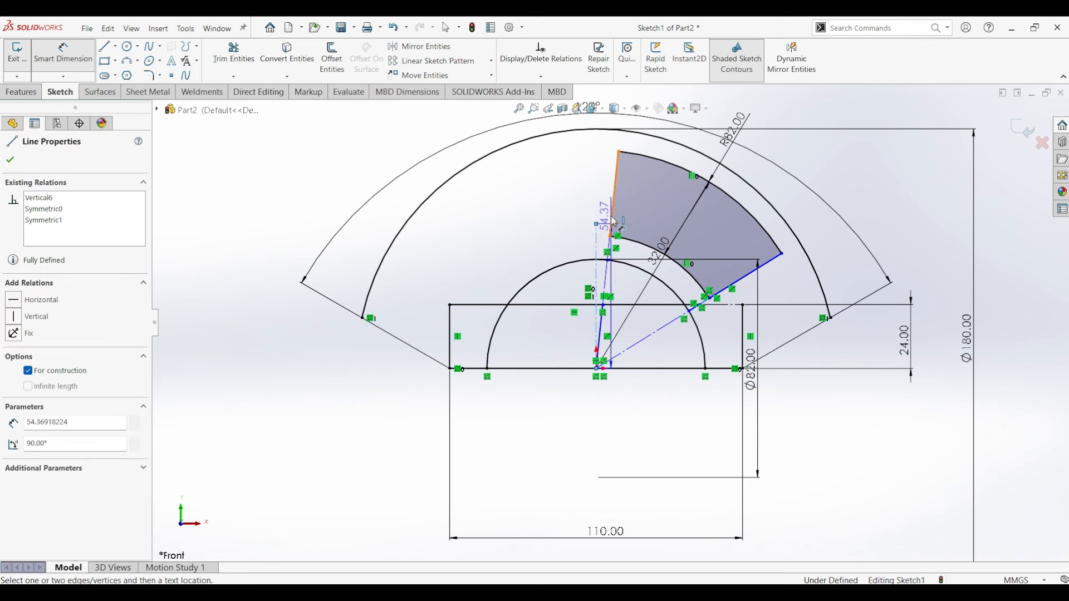
click(617, 167)
click(611, 148)
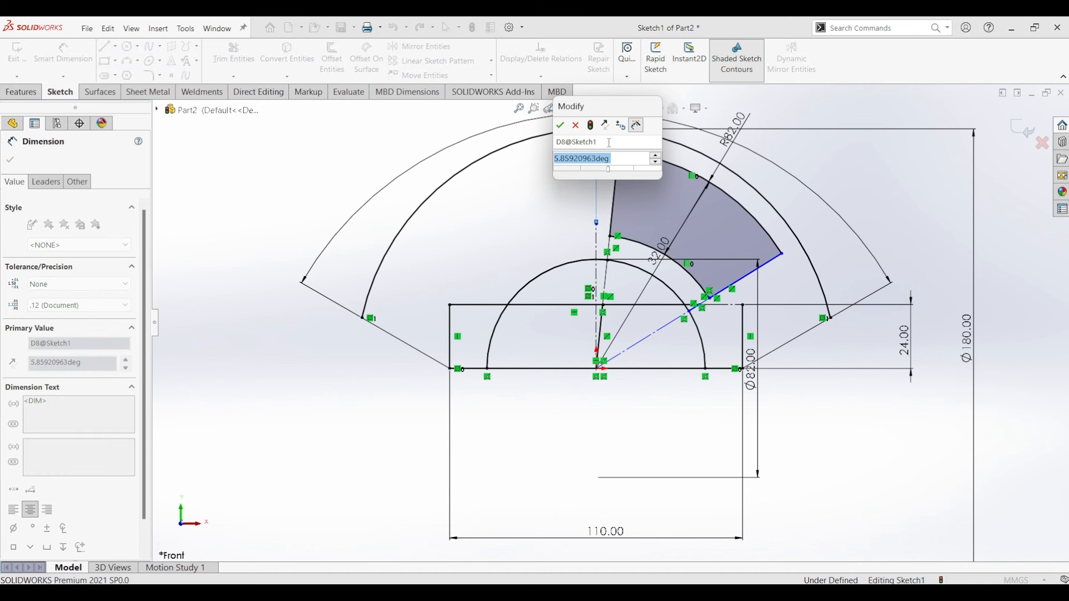
text(4.63)
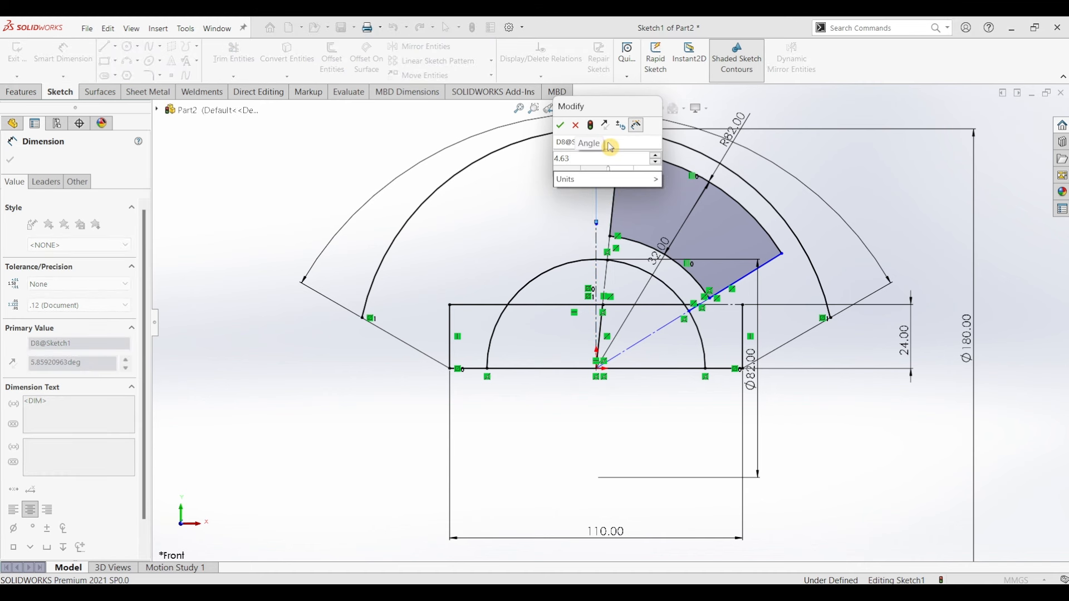
key(Return)
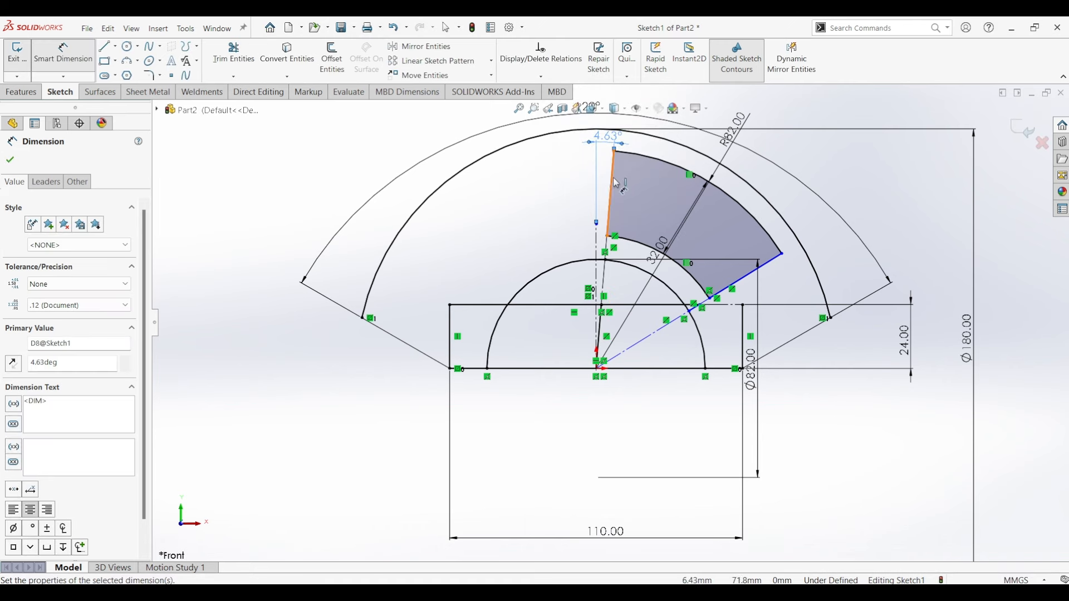
Dimension the angle between the window's two radial sides and set it to 48.51° as given in the PDF drawing
click(612, 187)
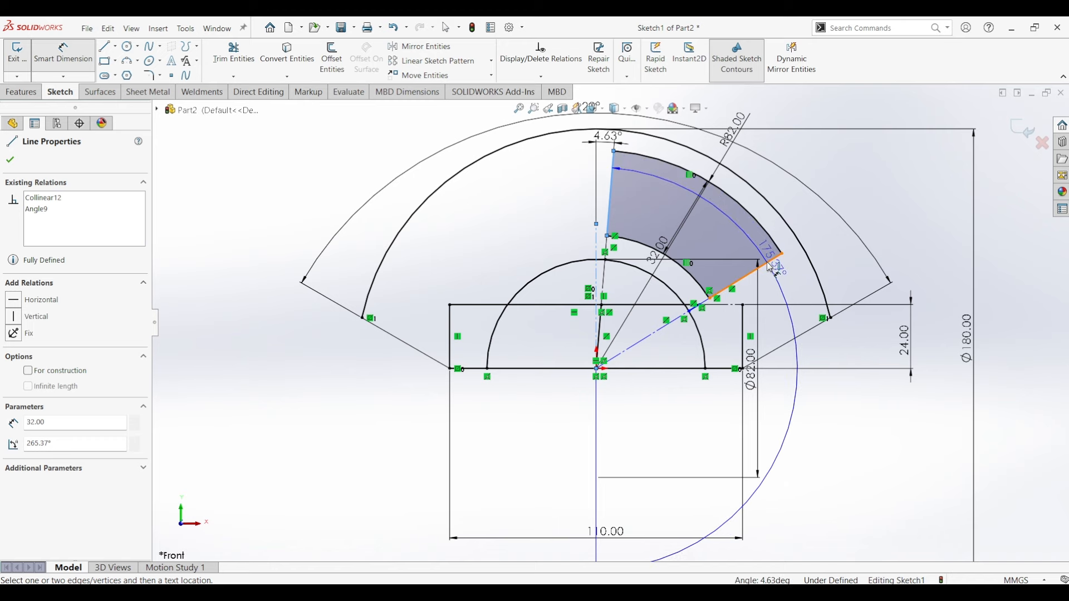
click(770, 265)
click(733, 233)
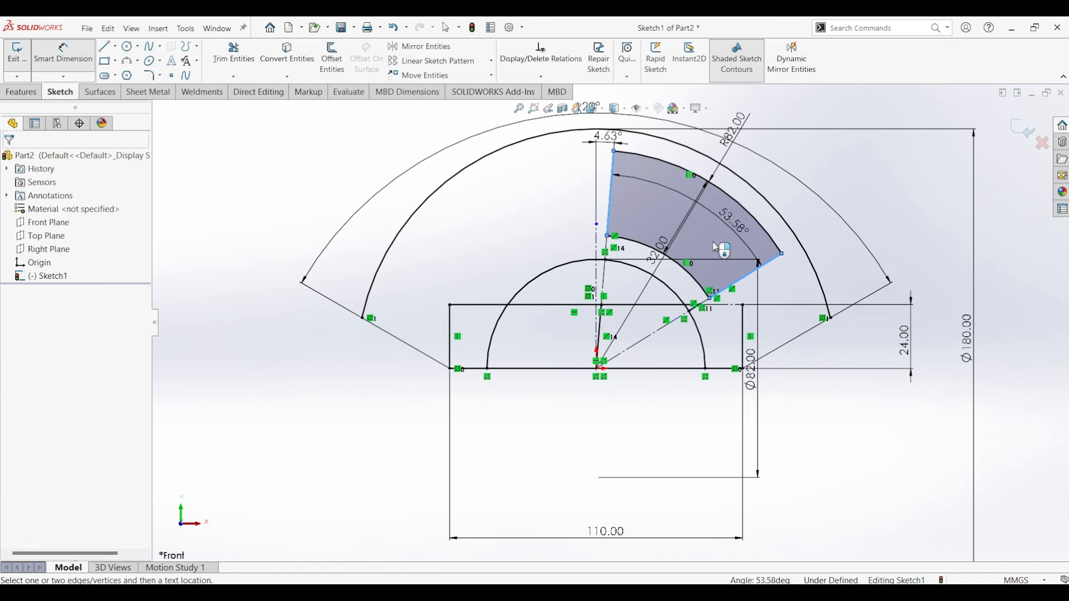
key(alt+Tab)
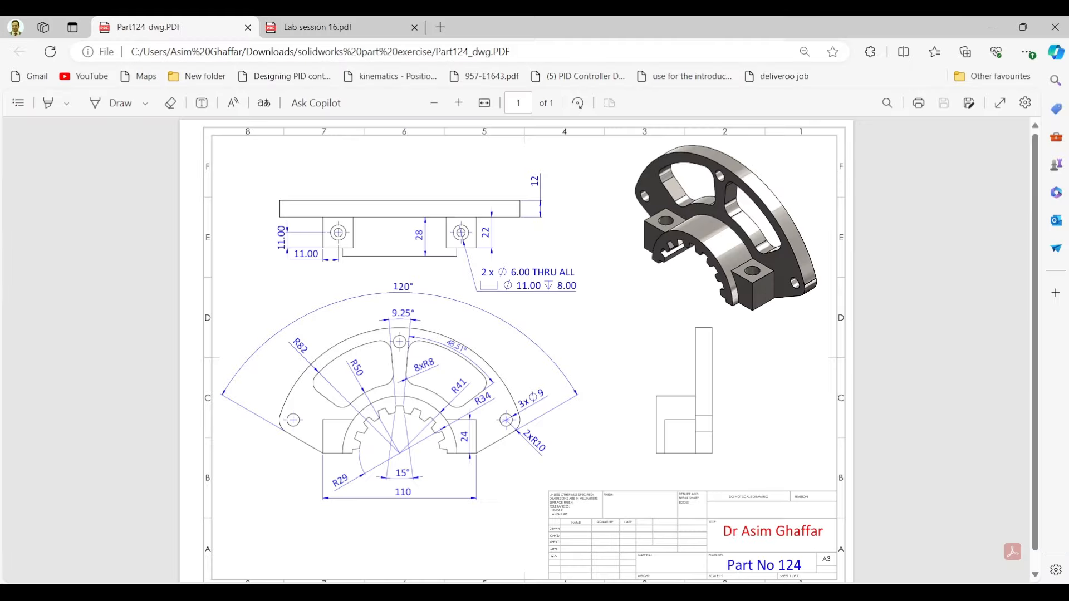
key(alt+Tab)
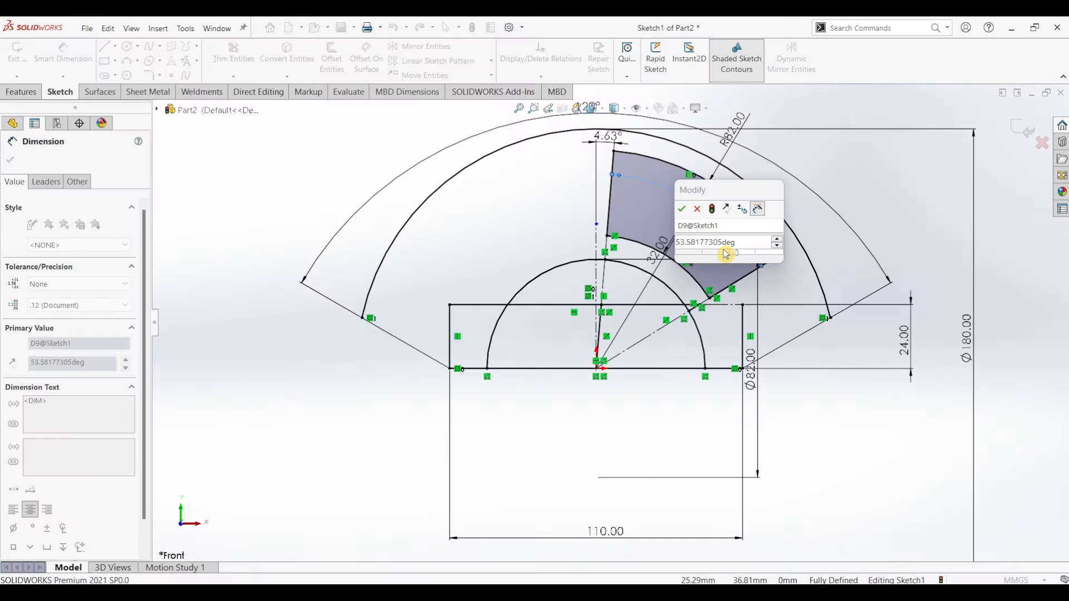
text(48.)
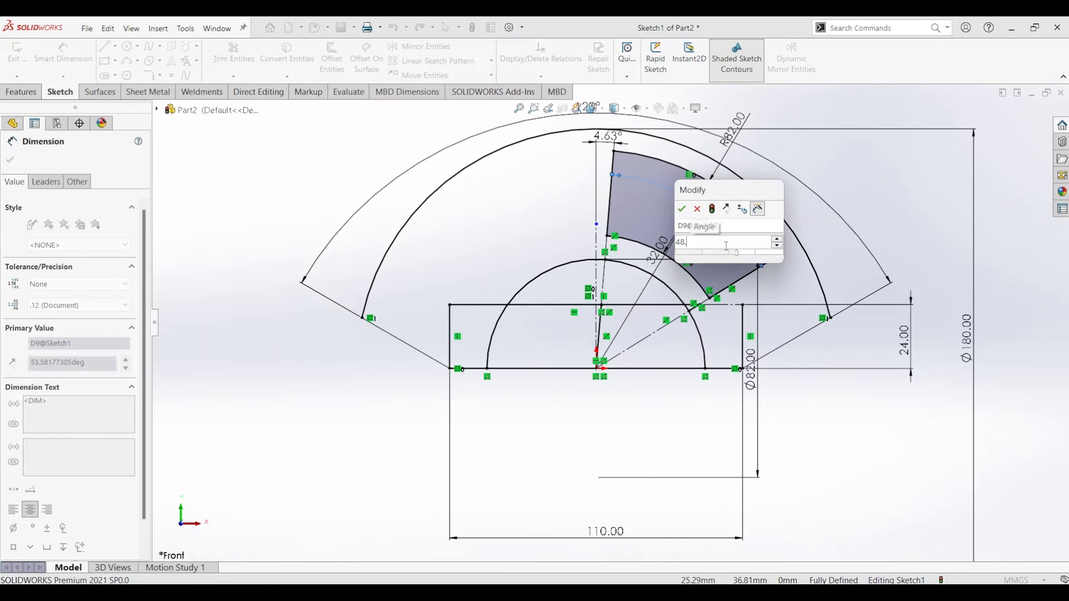
text(51)
key(Return)
click(739, 269)
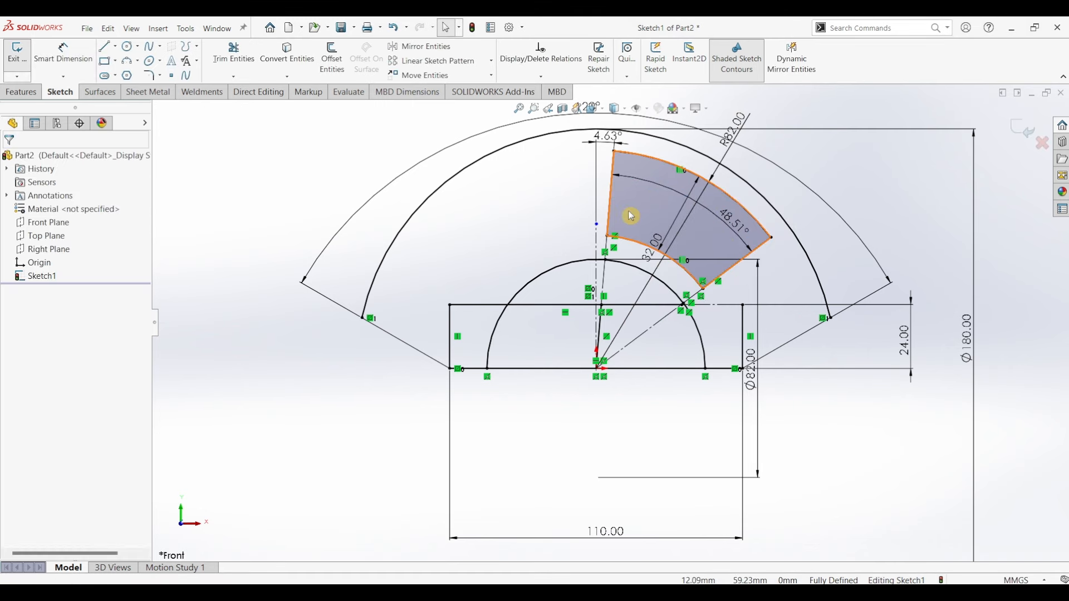
Round all four corners of the window profile with 8 mm sketch fillets
click(152, 75)
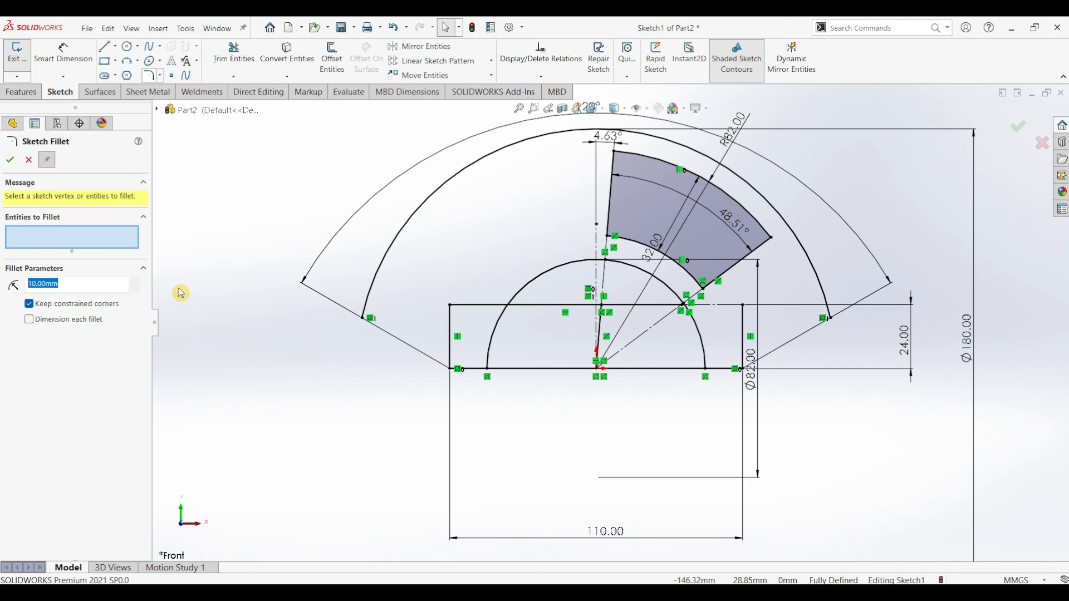
click(613, 152)
click(609, 237)
click(771, 238)
click(703, 288)
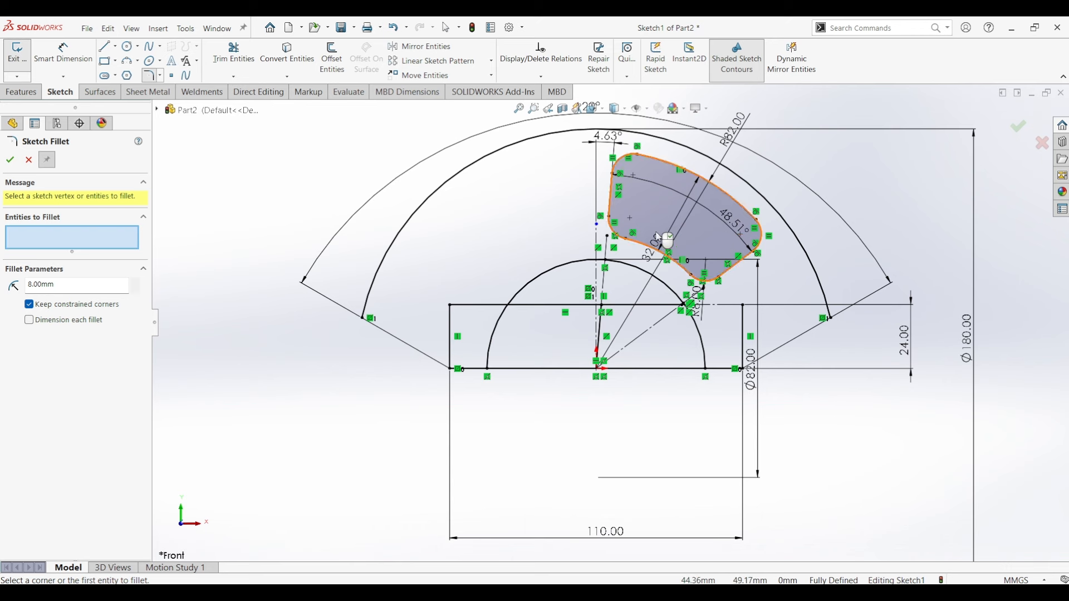
click(28, 161)
Mirror the complete rounded window profile, all sides and corner arcs, about the vertical centerline
click(419, 46)
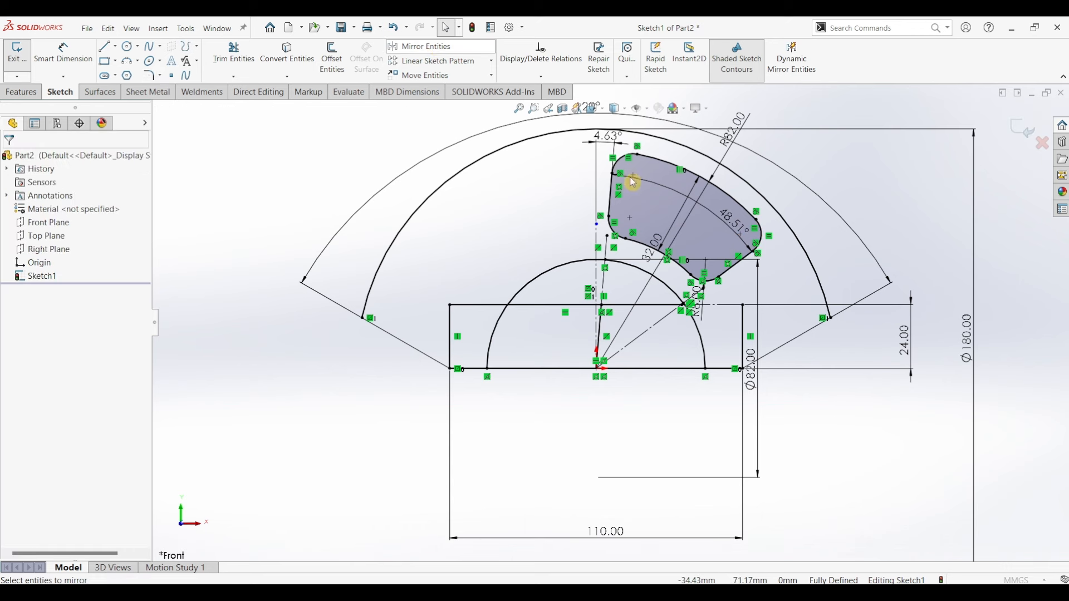
click(612, 195)
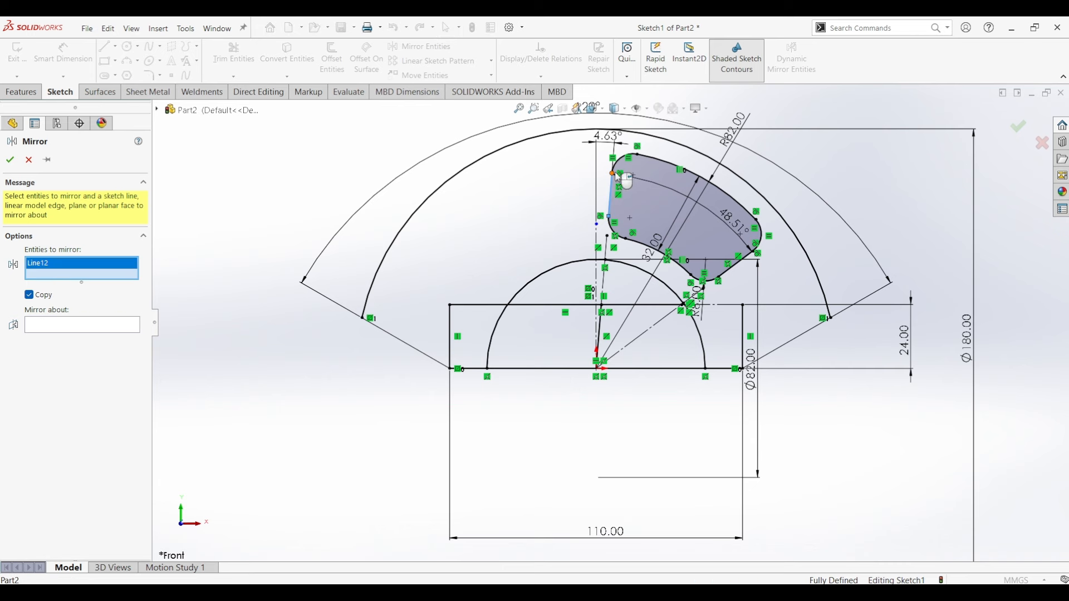
click(622, 164)
click(724, 194)
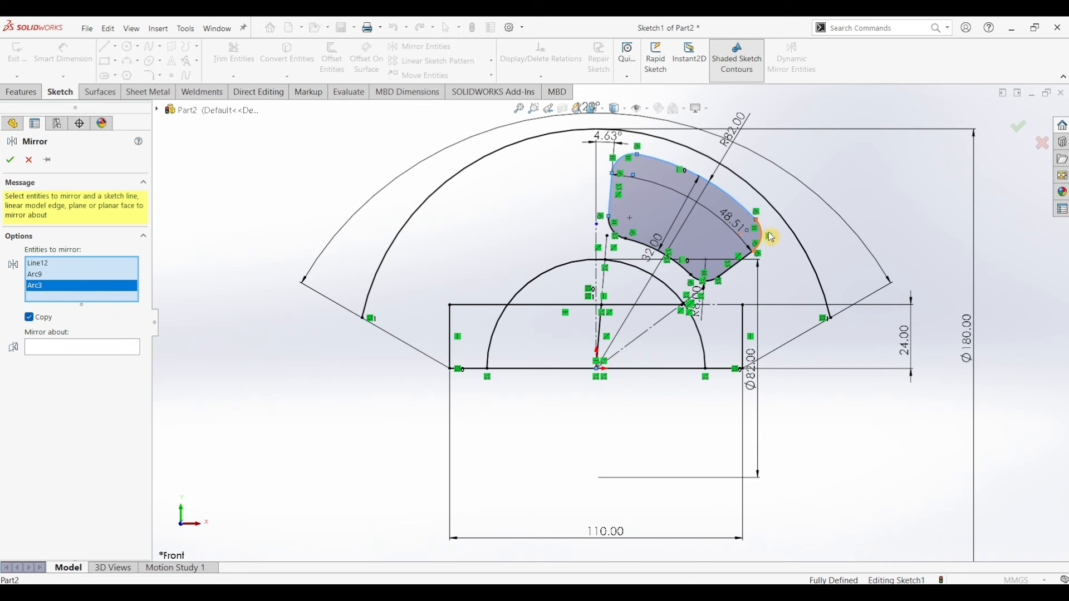
click(759, 241)
click(738, 269)
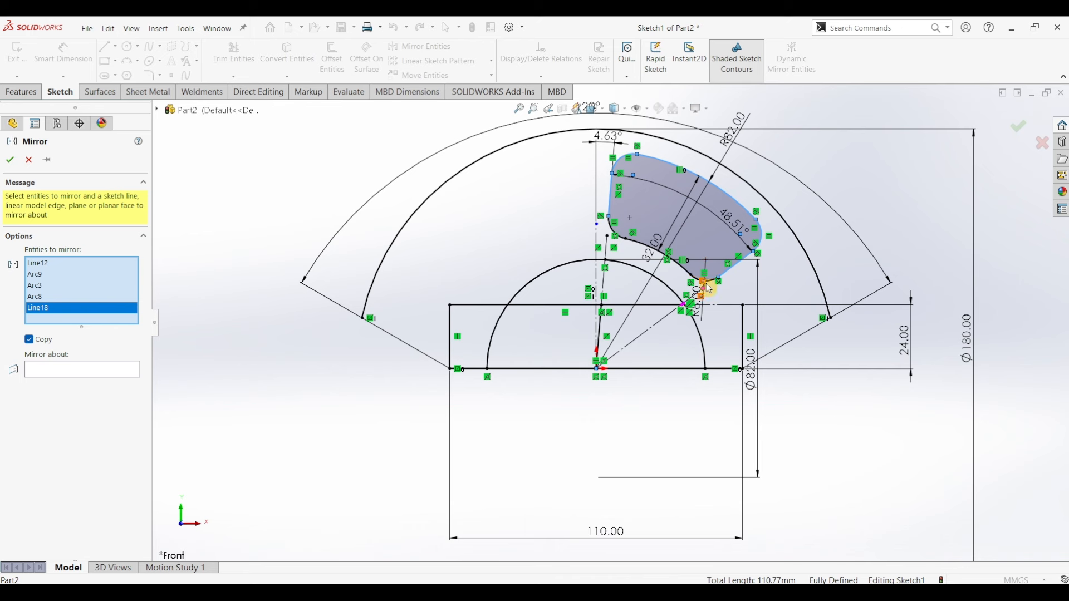
click(708, 283)
click(686, 272)
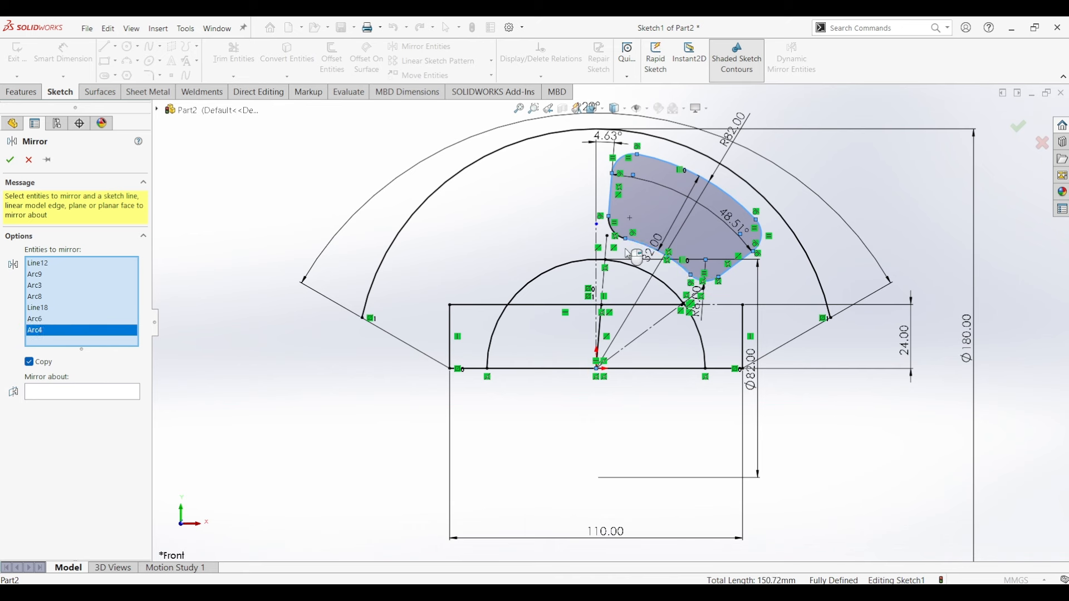
click(616, 235)
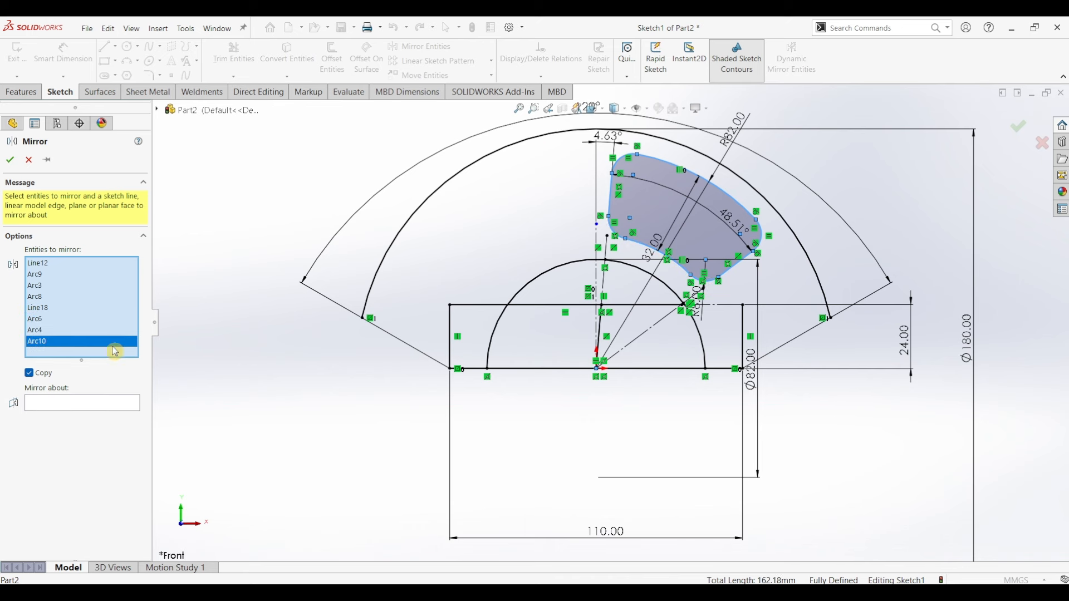
click(71, 410)
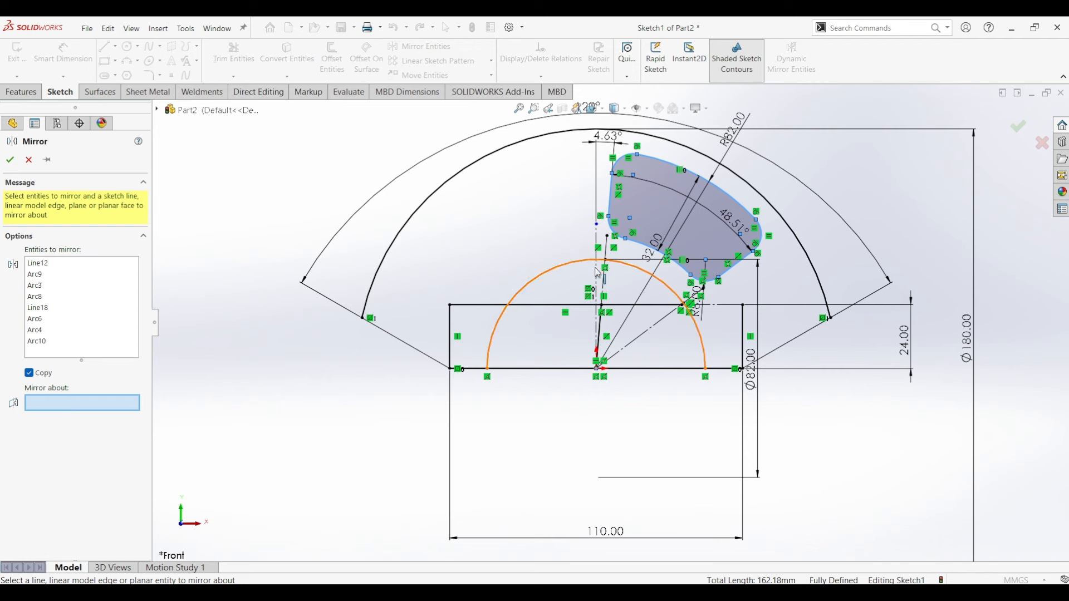
click(602, 294)
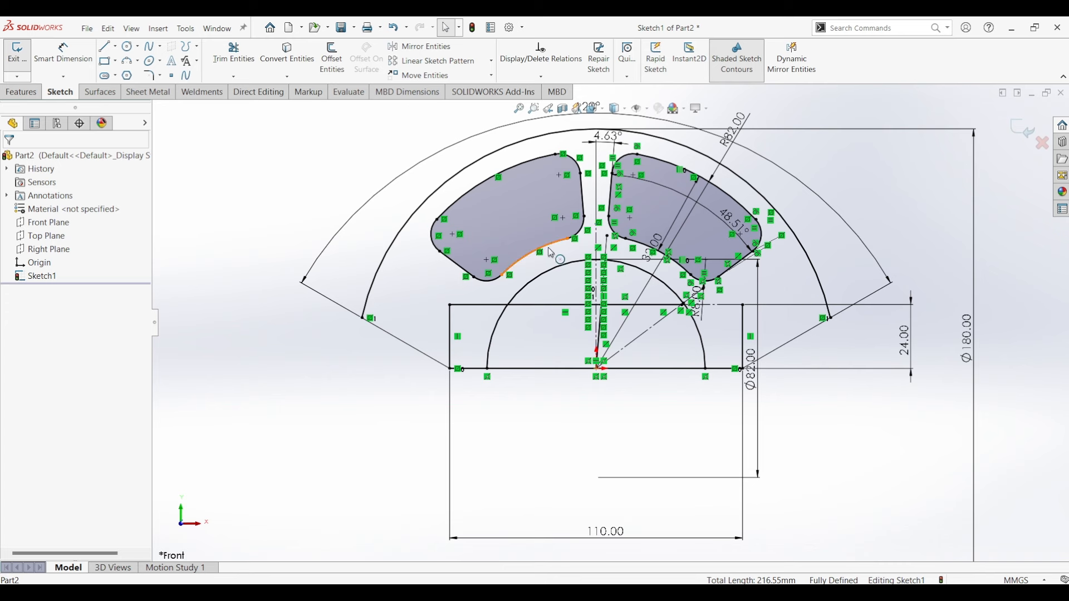
Round both lower ends of the large outer arc with 10 mm sketch fillets, as given in the PDF drawing
click(128, 46)
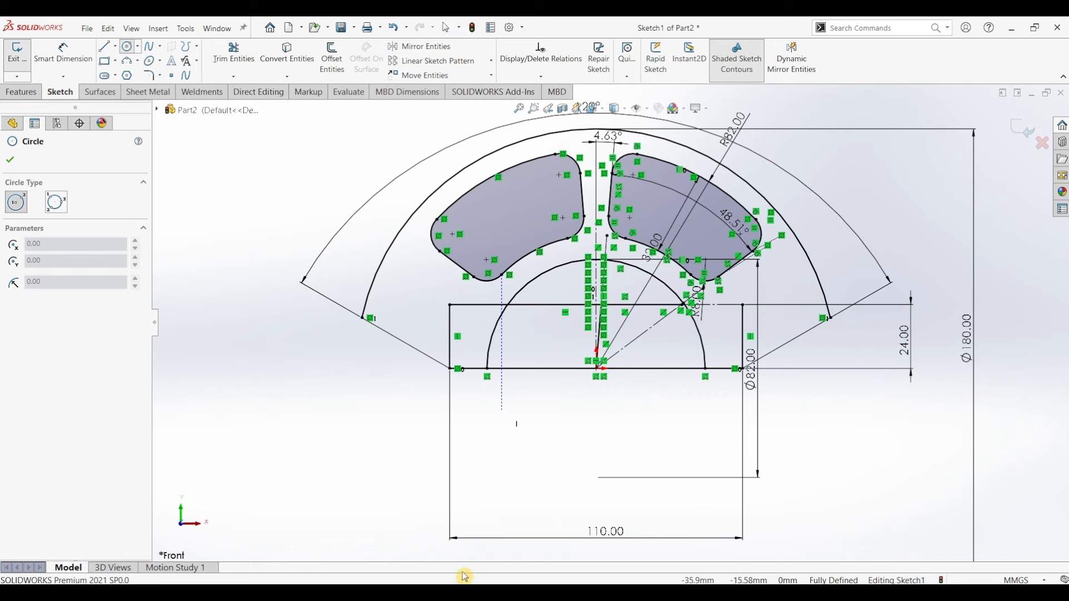
key(alt+Tab)
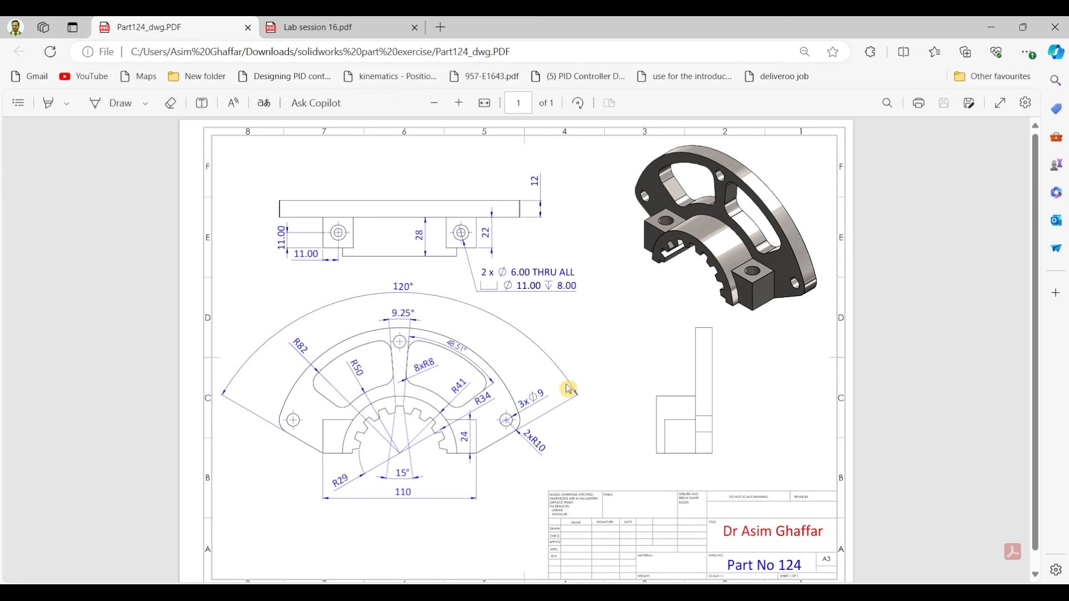
click(991, 27)
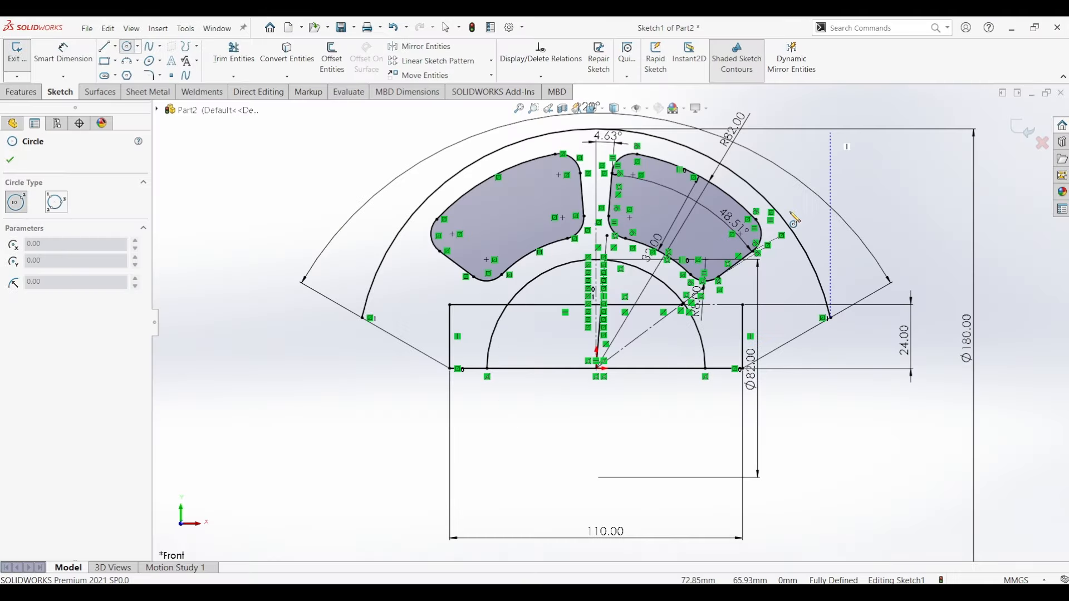
click(147, 78)
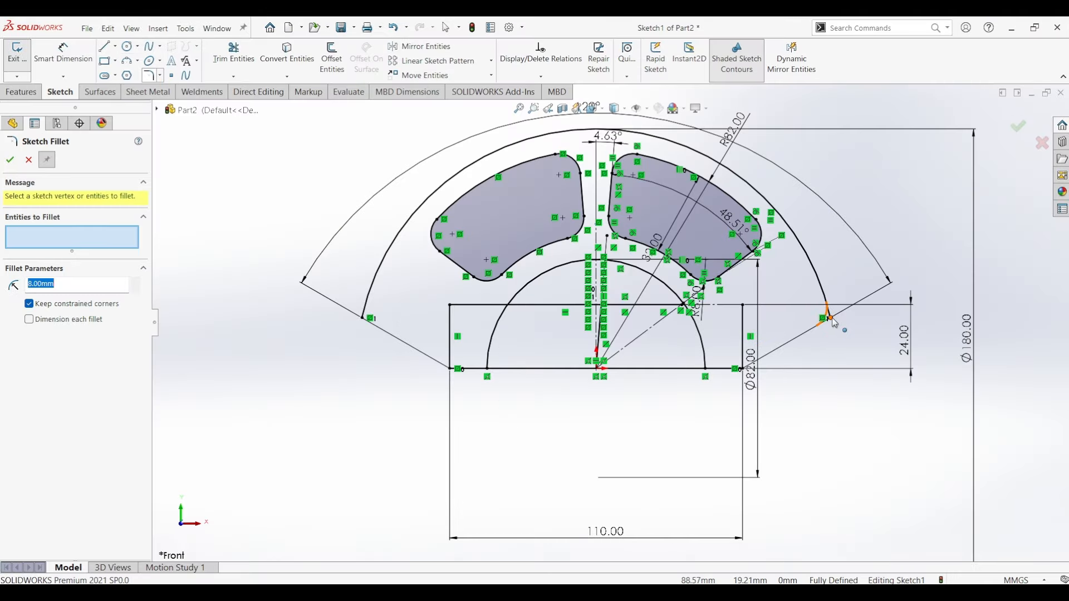
click(831, 319)
click(368, 319)
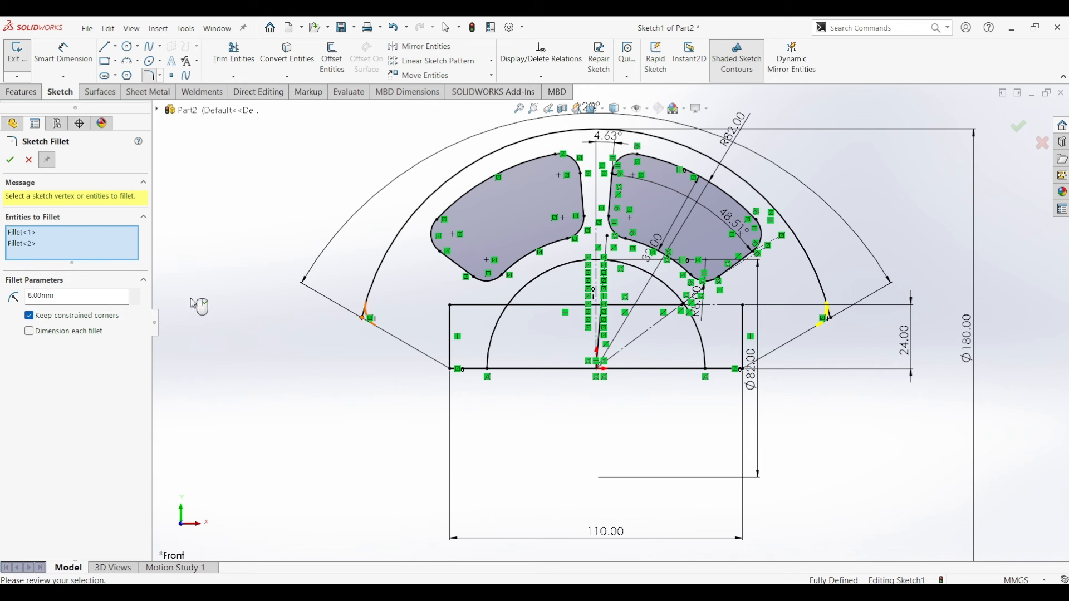
text(10)
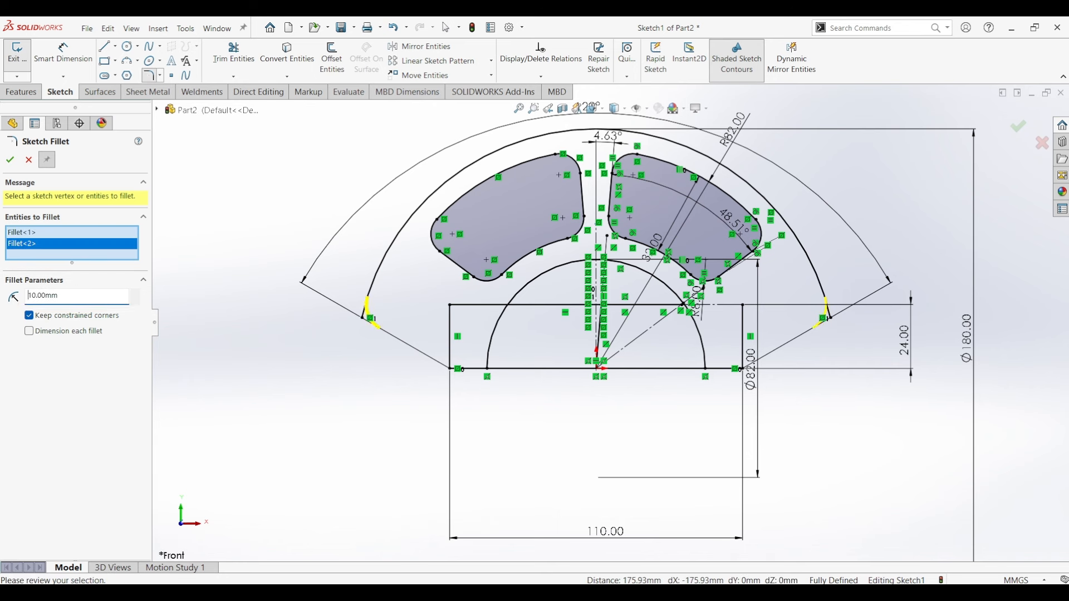
key(Return)
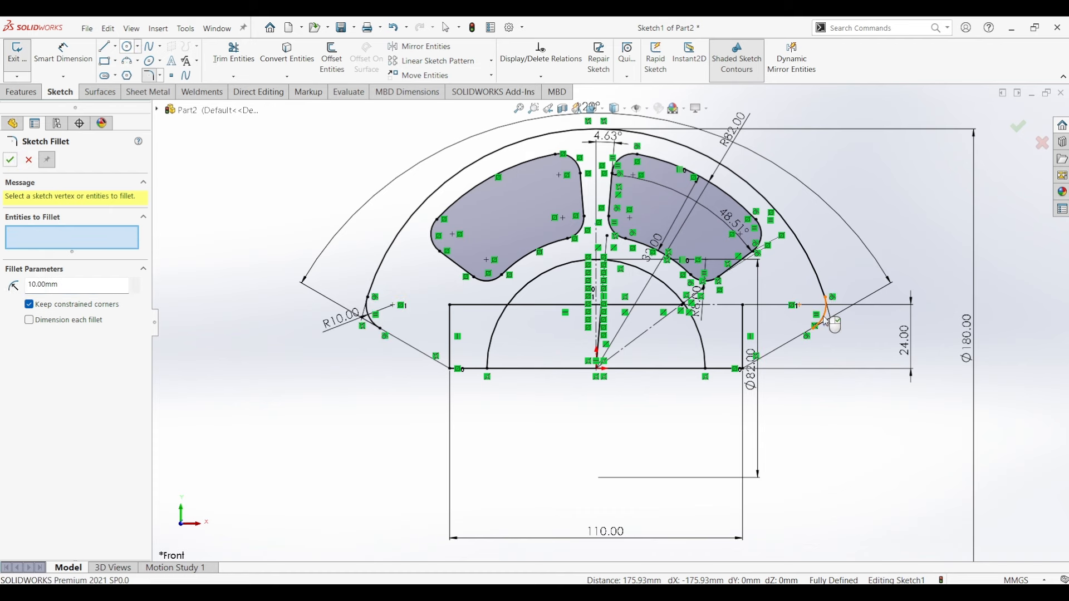
Sketch a hole circle of about 5.3 mm radius centered on the right-hand end fillet's center point
scroll(825, 321, down, 2)
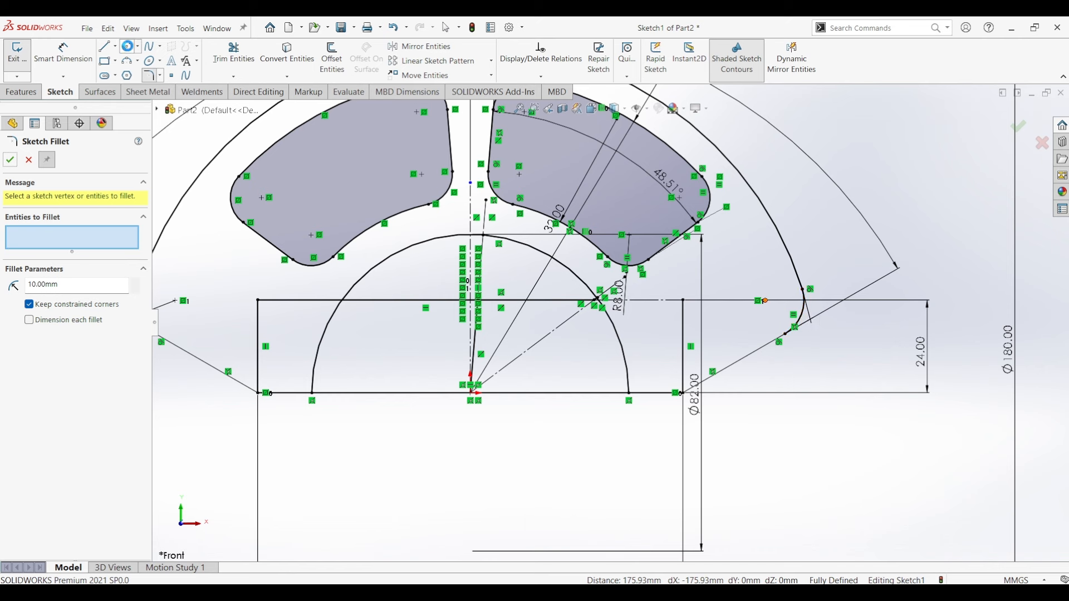
click(127, 45)
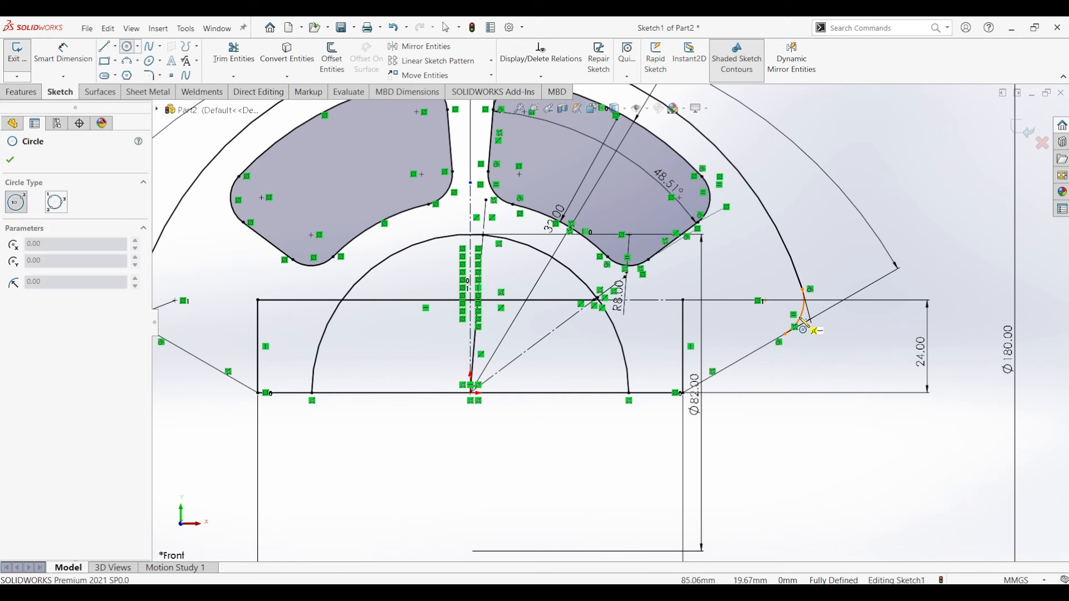
click(765, 300)
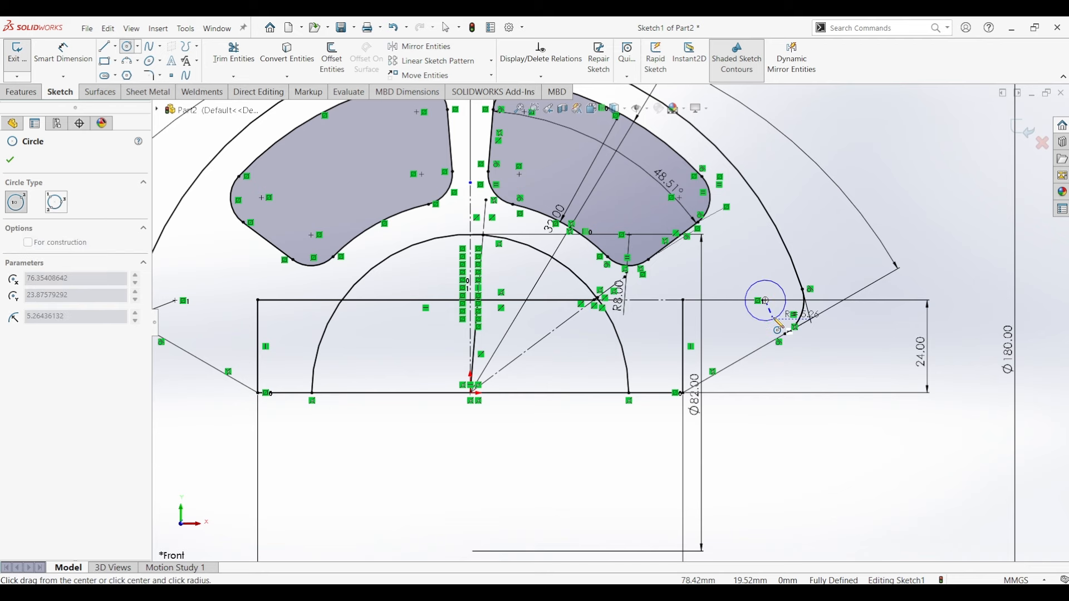
click(773, 323)
scroll(520, 186, up, 2)
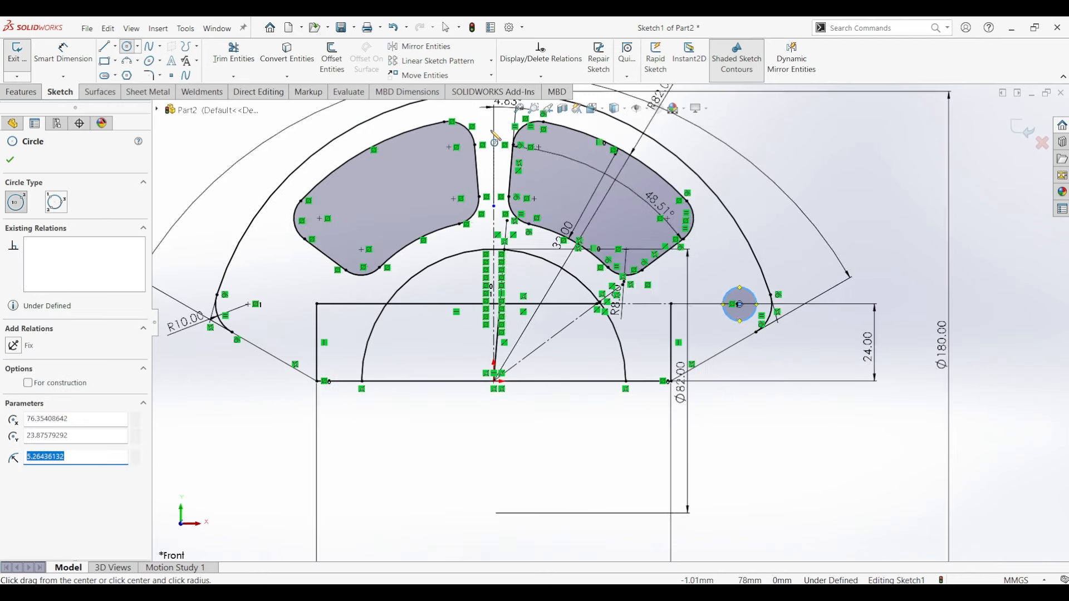
scroll(512, 136, down, 3)
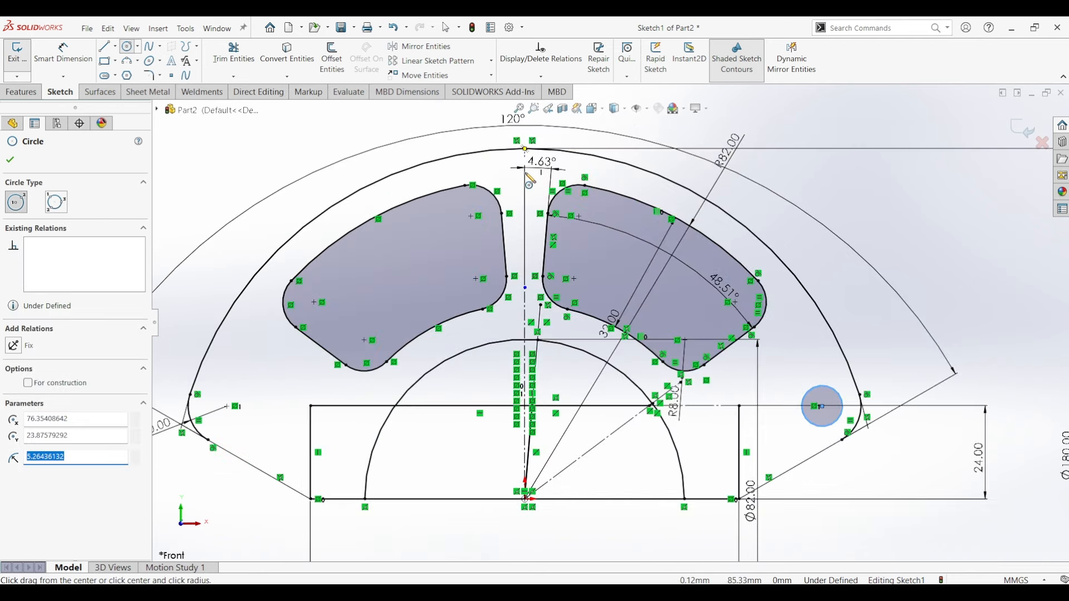
key(Escape)
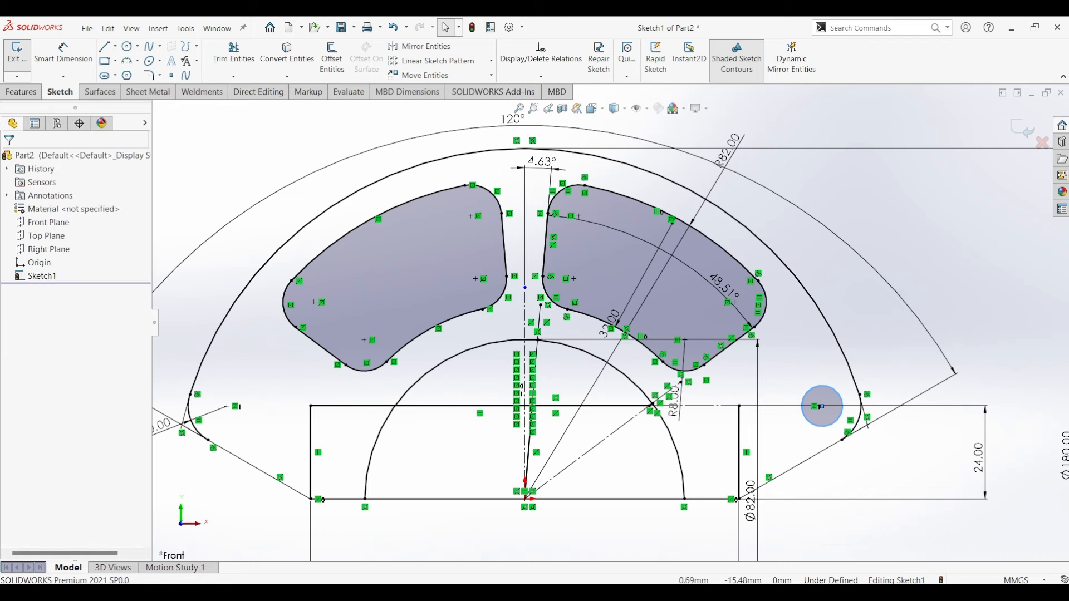
Check the hole layout in the PDF drawing and sketch a construction circle of about 76.6 mm radius centered on the origin
key(alt+Tab)
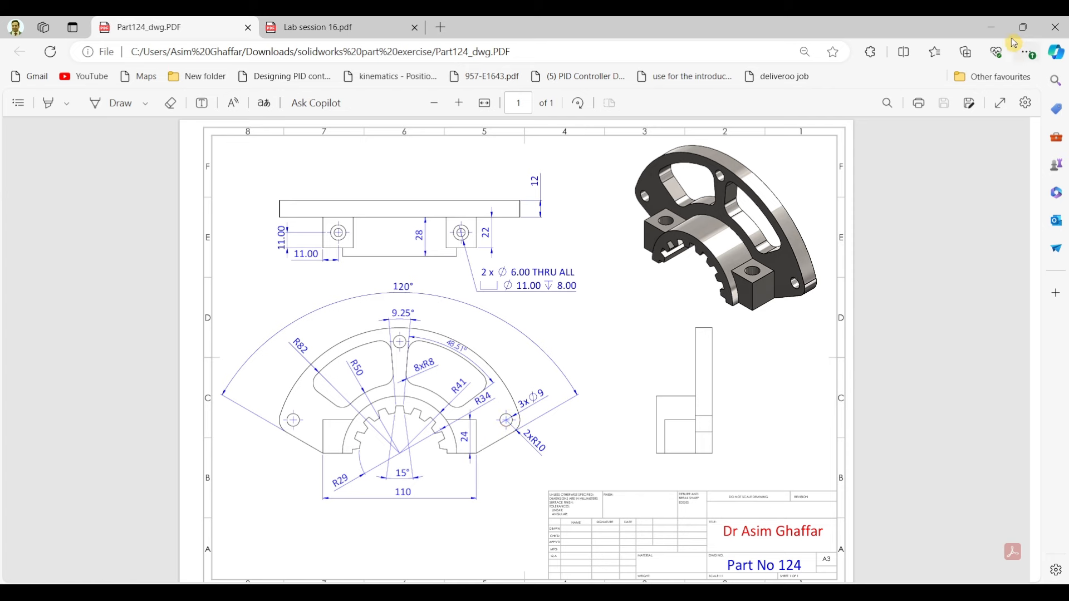
click(992, 27)
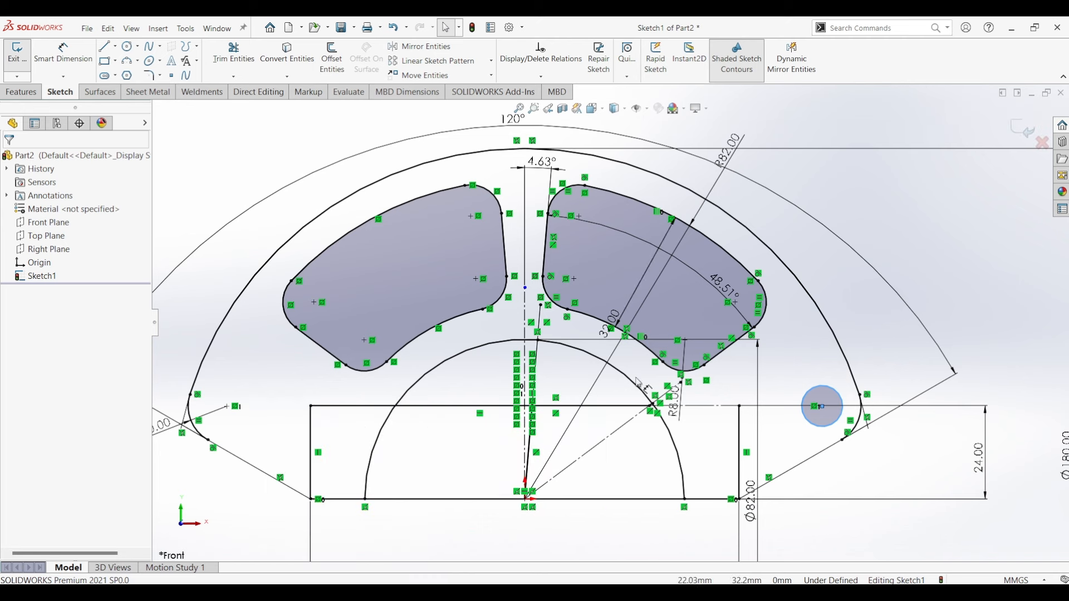
click(62, 55)
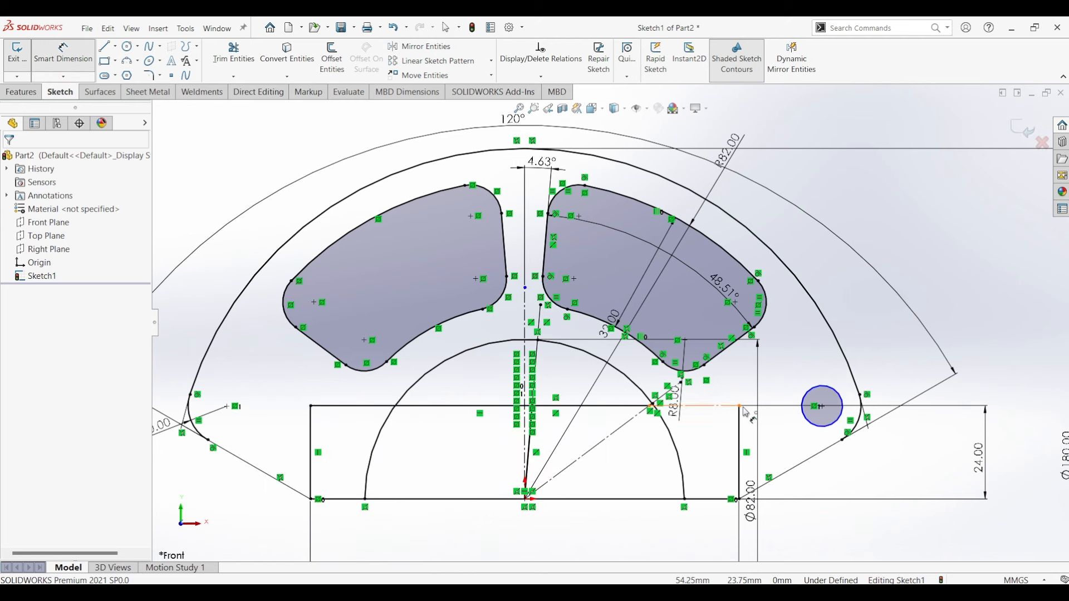
click(128, 46)
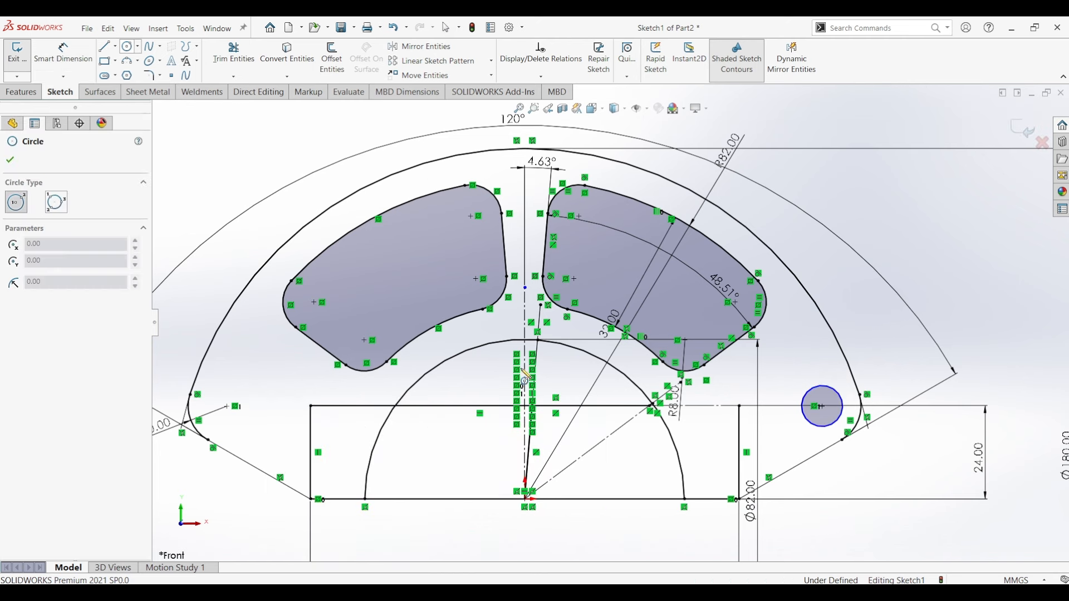
click(527, 501)
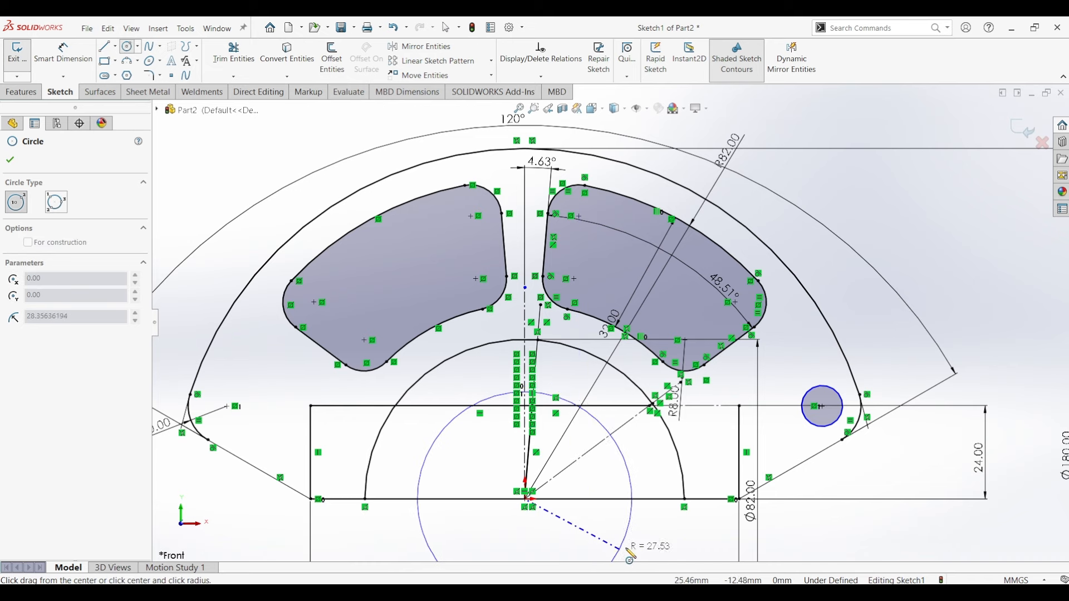
key(z)
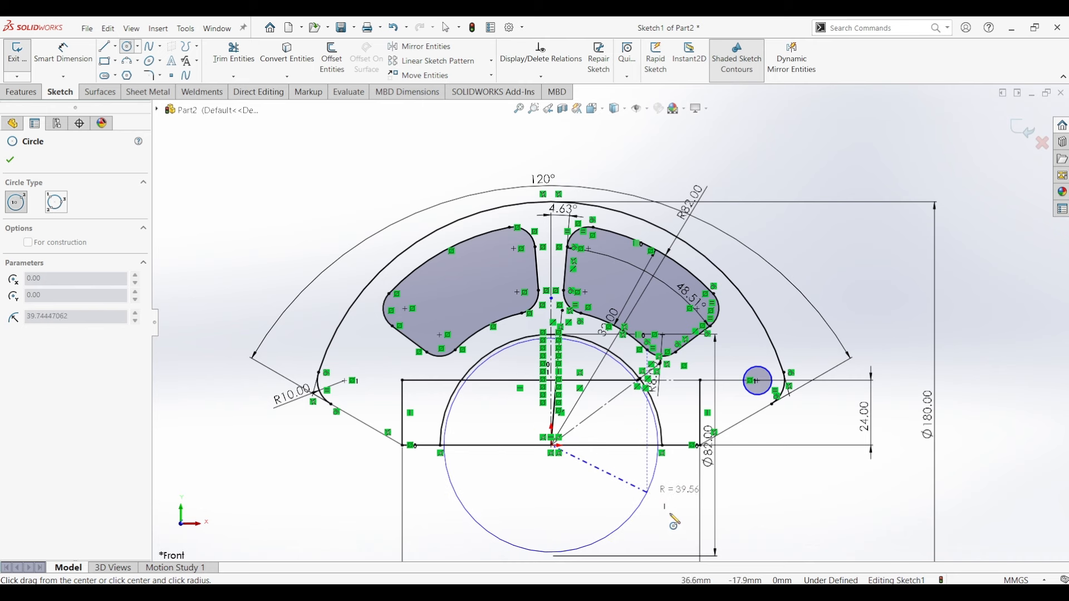
click(733, 557)
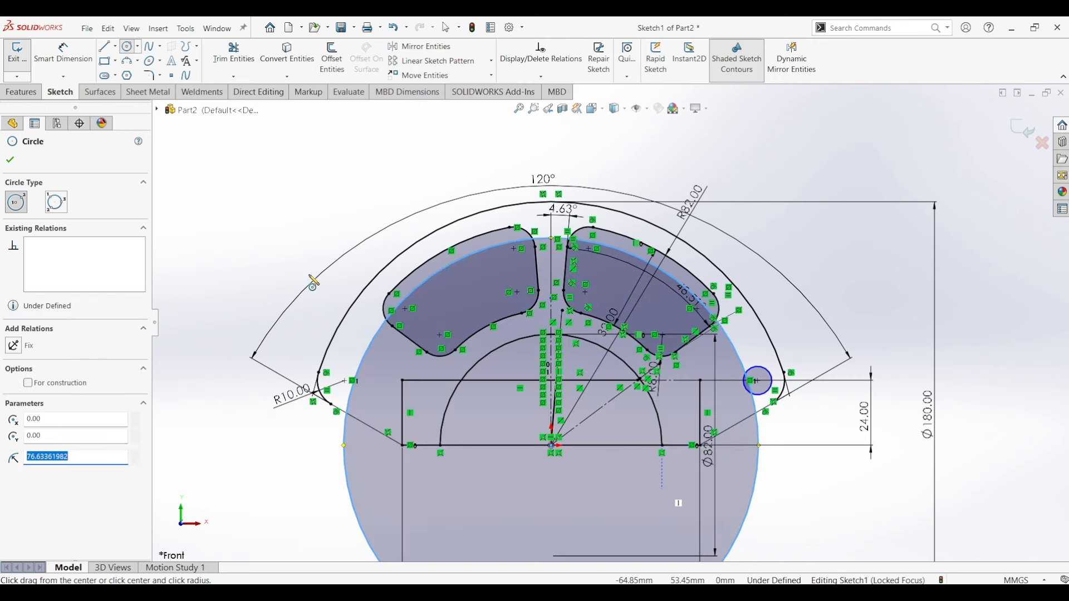
click(30, 385)
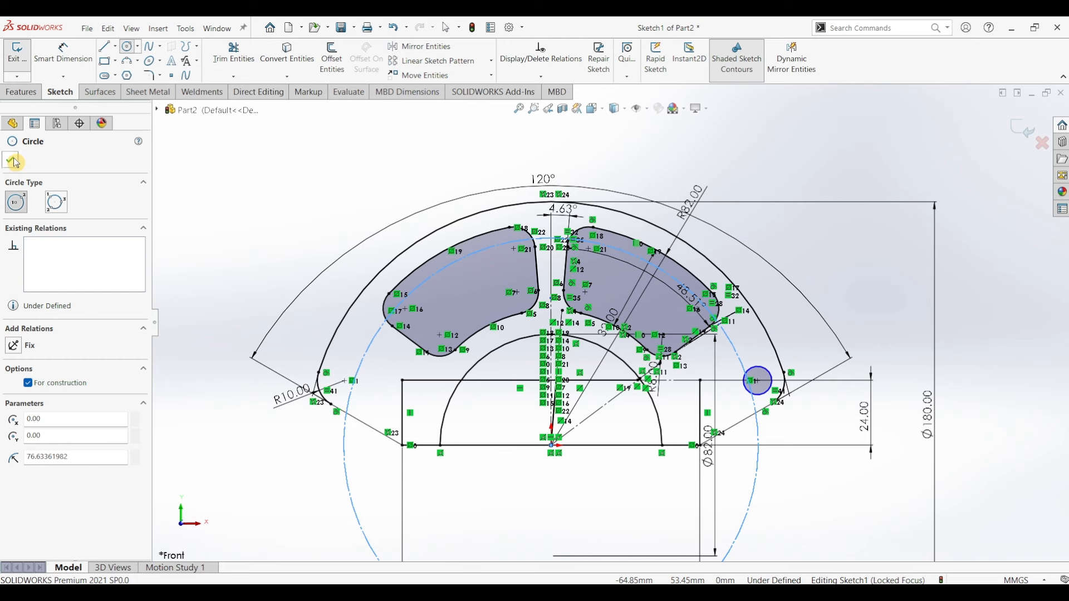
click(15, 162)
Dimension the construction circle's diameter as 160 mm
click(63, 53)
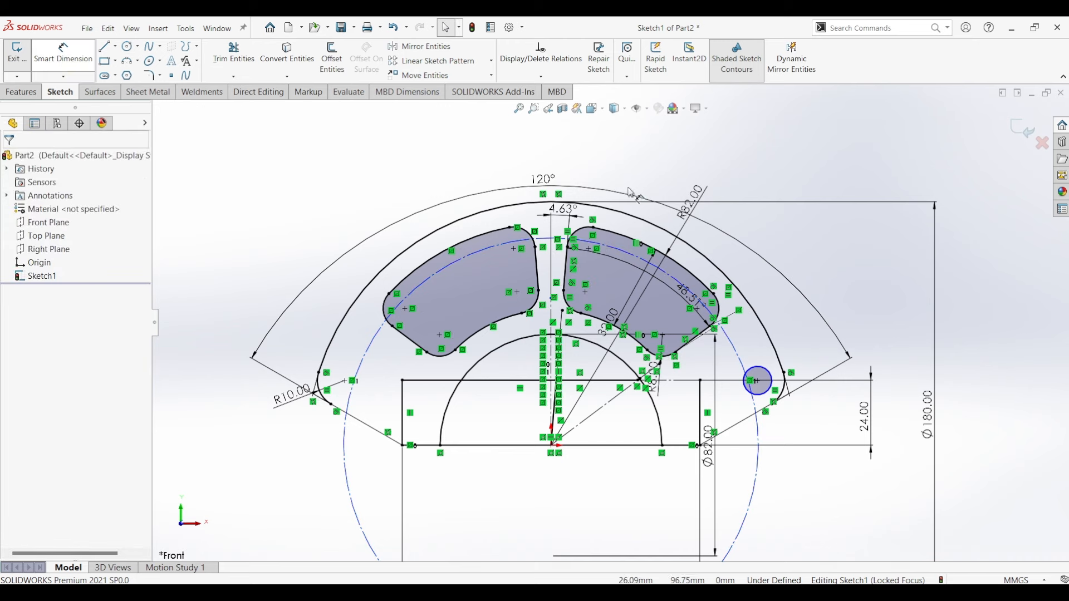
click(760, 459)
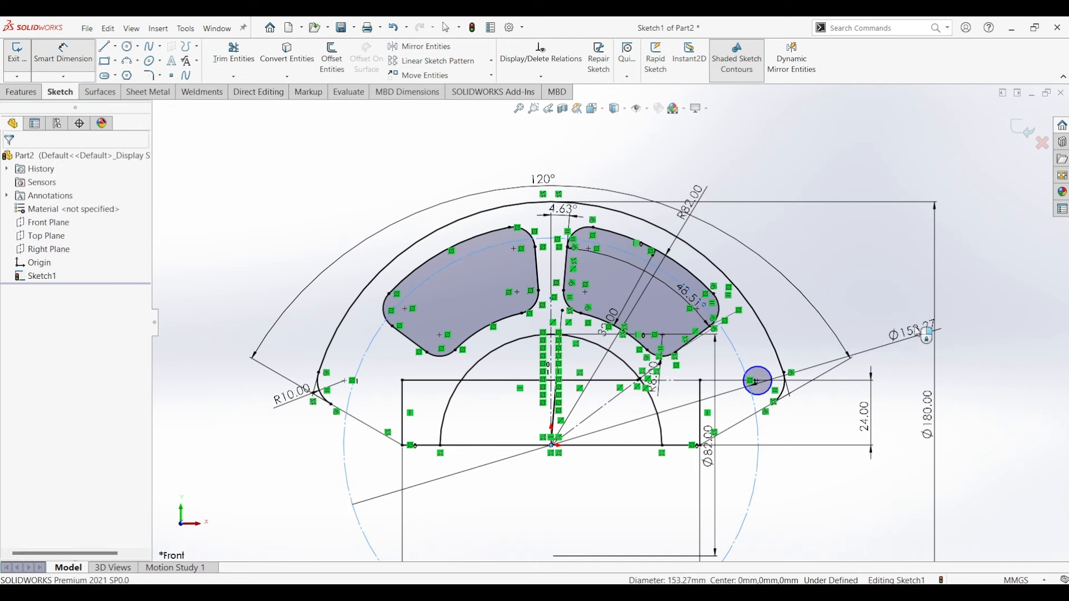
click(917, 334)
key(Return)
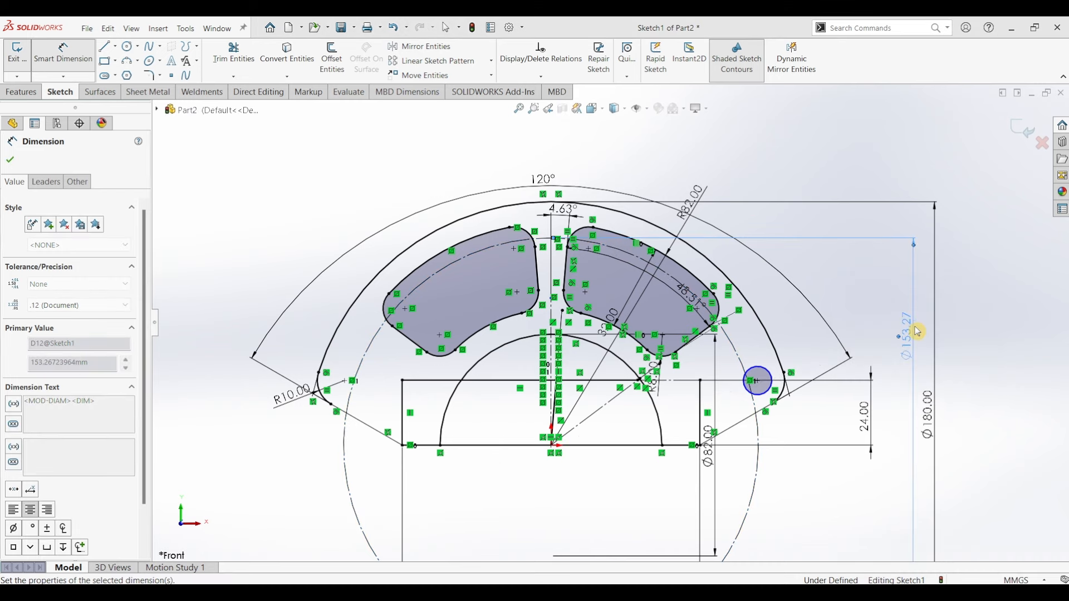
click(11, 162)
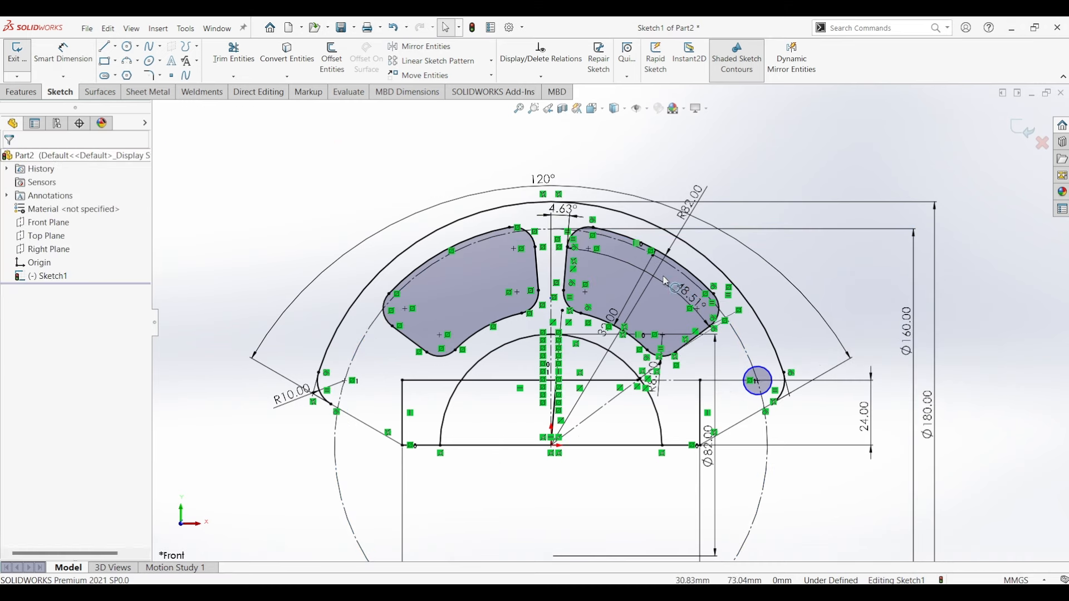
Try to make the small hole circle's center coincident with the 160 mm construction circle
click(752, 366)
ctrl+click(759, 382)
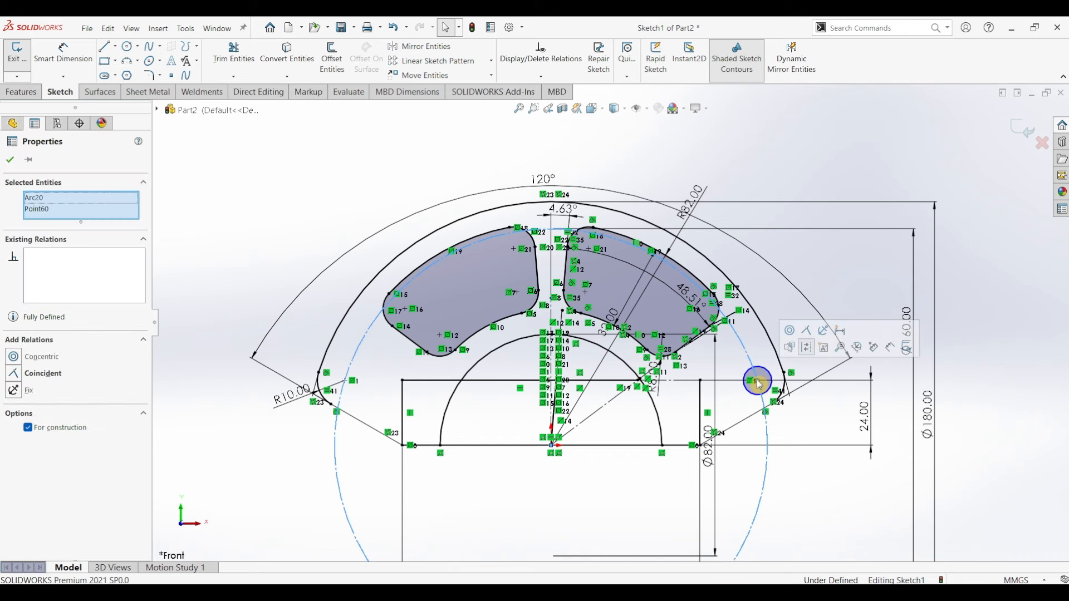
click(807, 331)
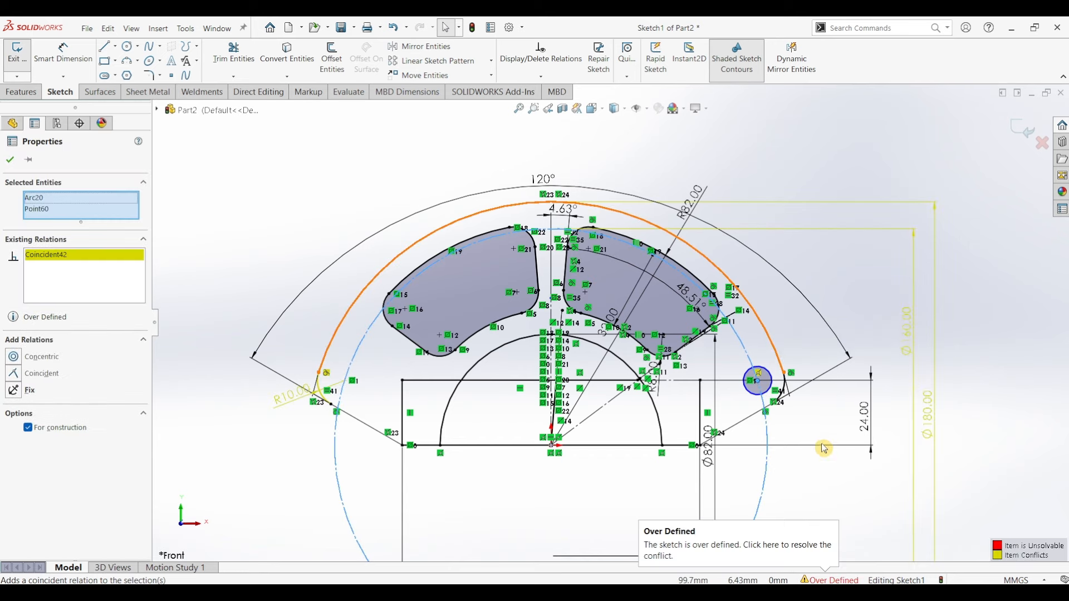
Undo the coincident relation on the small hole circle's center and delete the small hole circle from the sketch
click(824, 448)
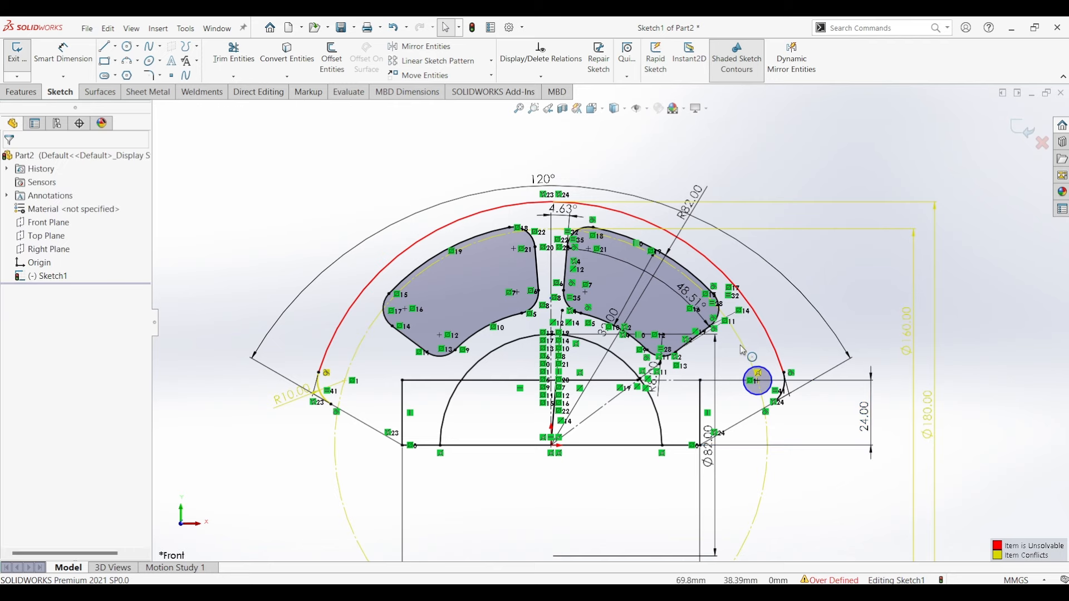
key(ctrl+z)
scroll(767, 399, down, 3)
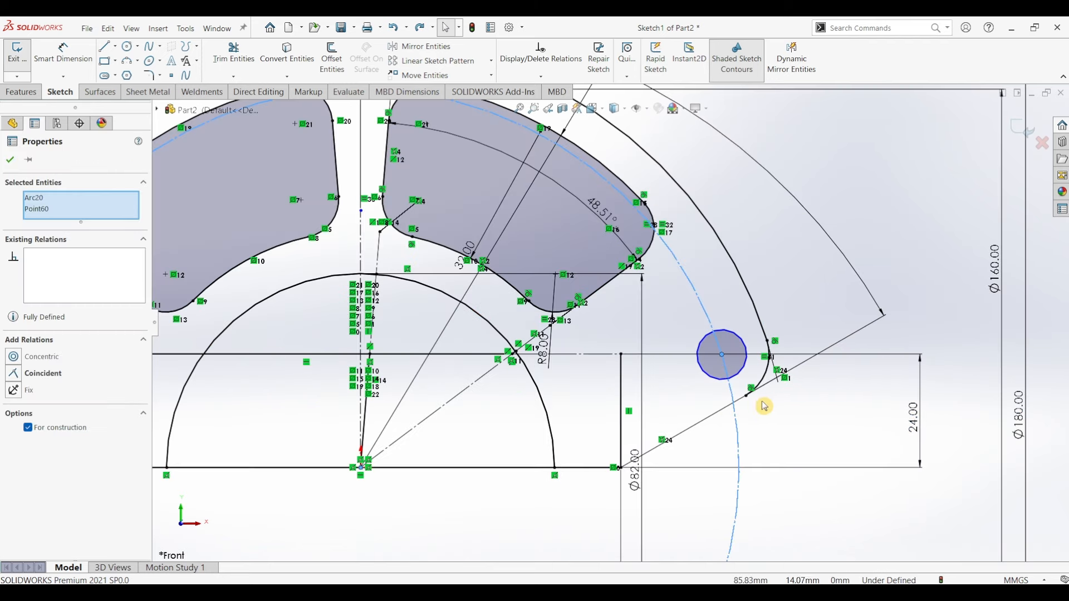
click(767, 434)
click(733, 337)
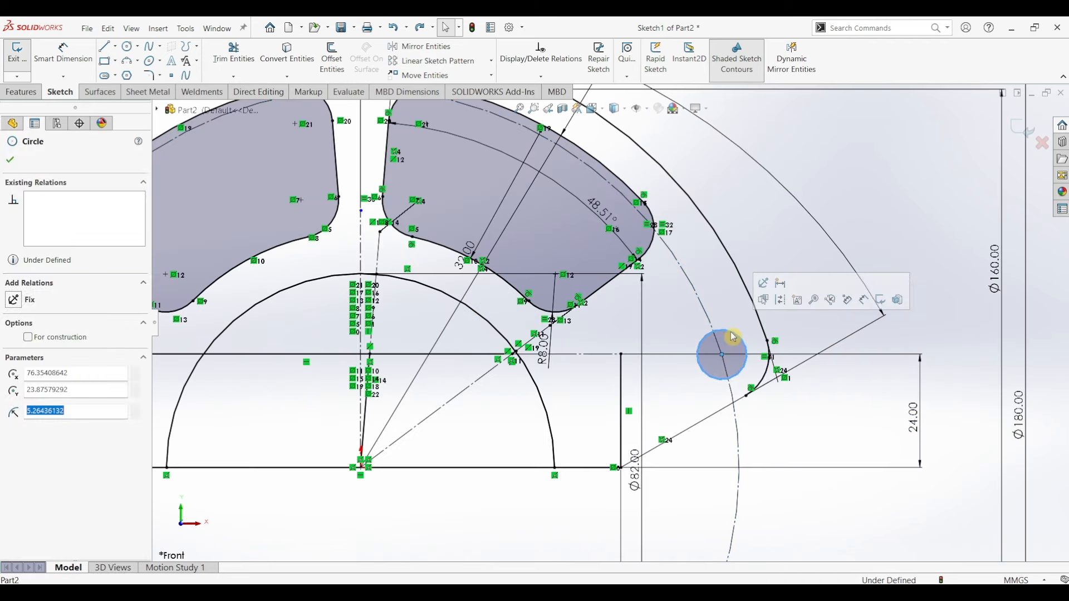
key(Delete)
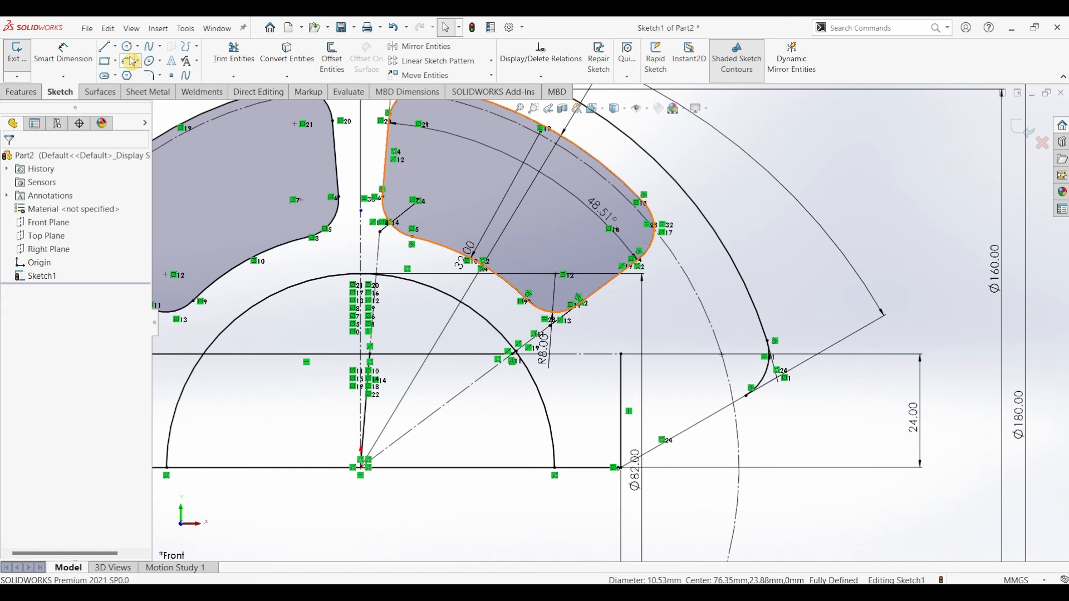
Sketch a new hole circle centered on the right-hand end fillet's center point and dimension its diameter as 9 mm
click(127, 46)
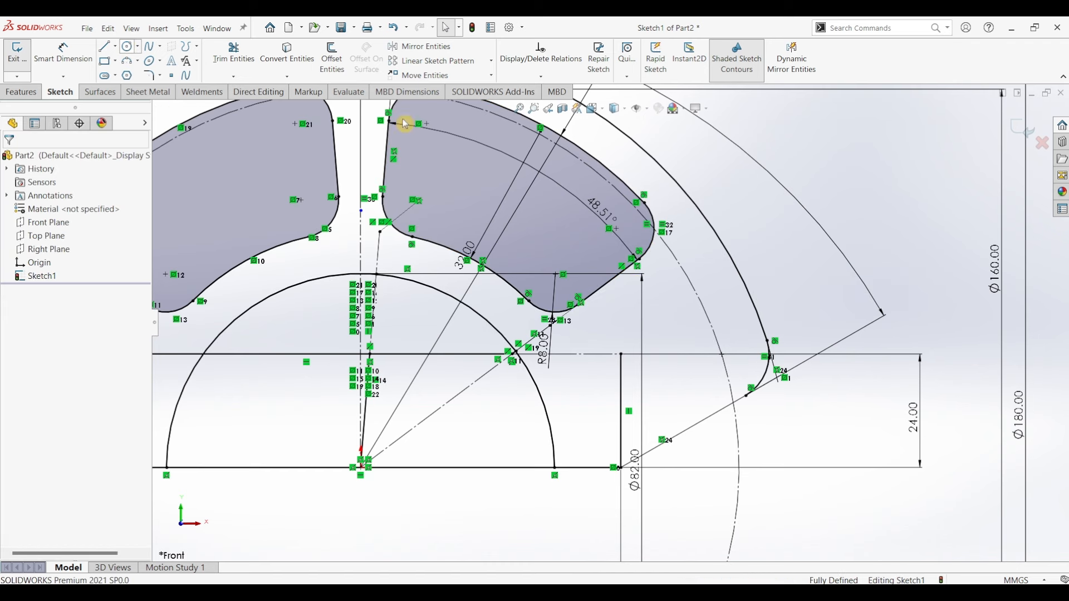
click(722, 355)
click(746, 368)
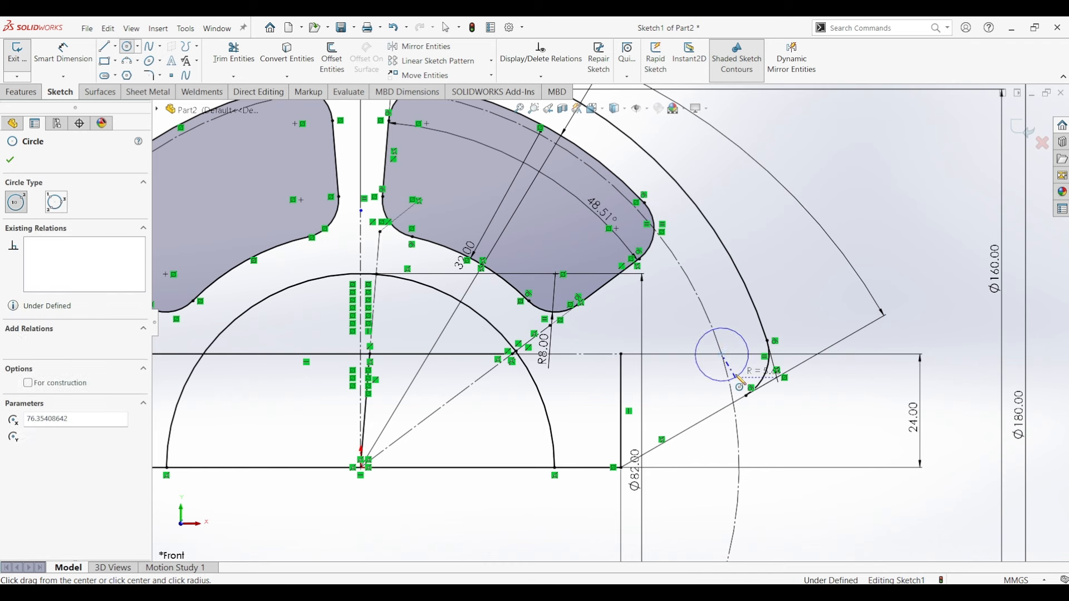
click(54, 60)
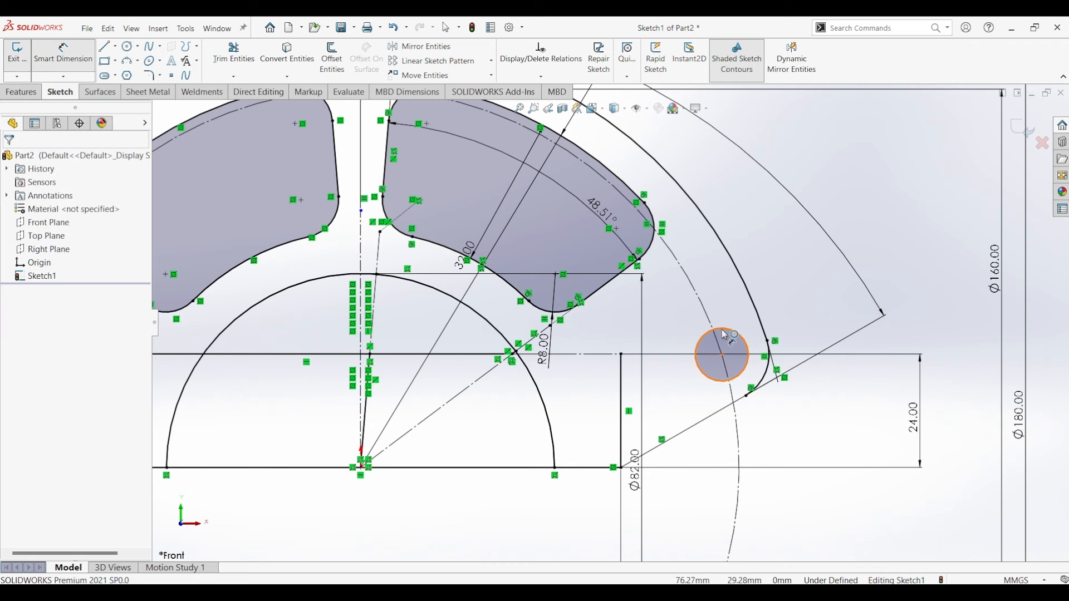
click(745, 341)
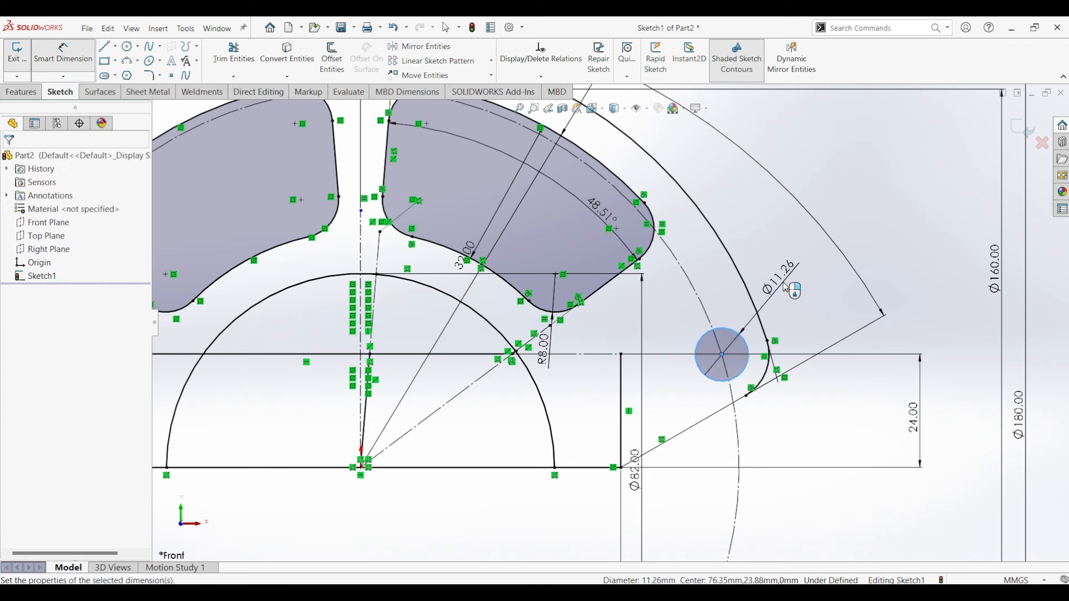
click(785, 287)
text(9)
key(Return)
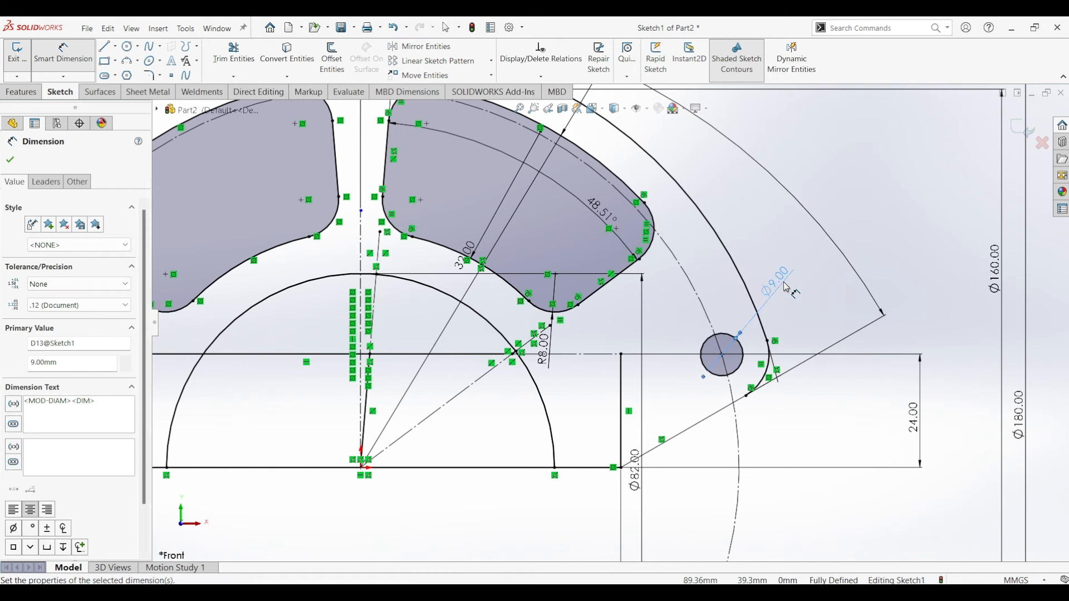
Sketch a hole circle where the vertical centerline crosses the upper 160 mm construction circle and dimension its diameter as 9 mm
scroll(659, 308, up, 3)
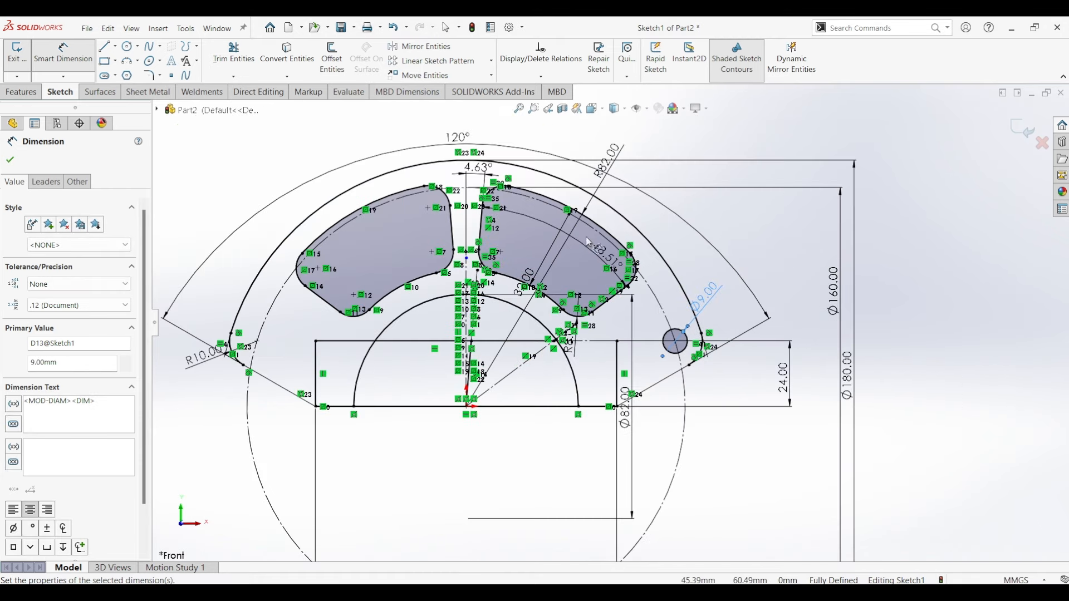
click(126, 47)
scroll(475, 204, down, 5)
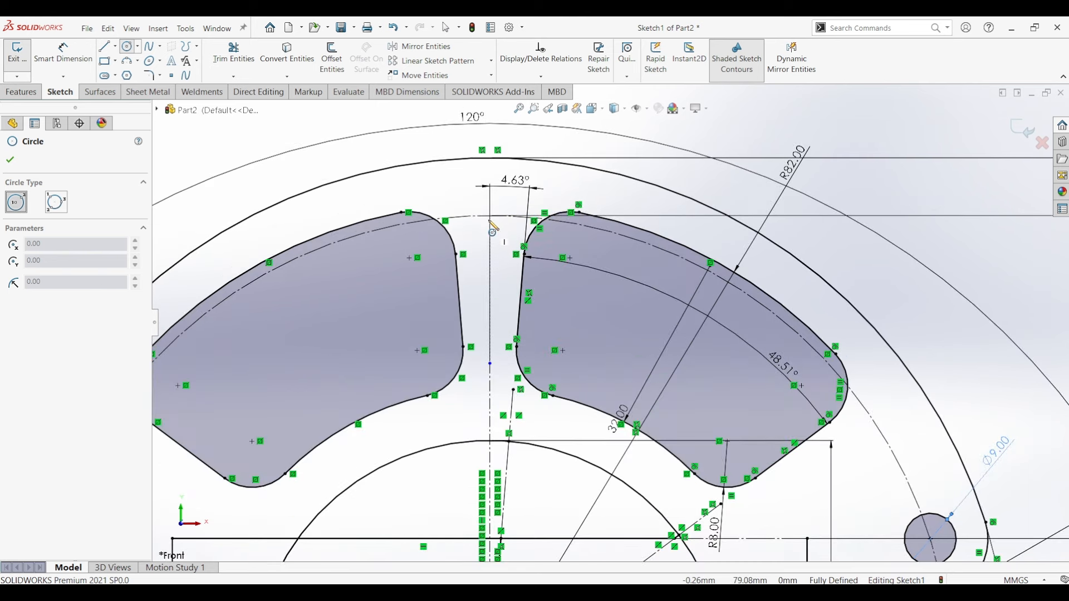
click(490, 217)
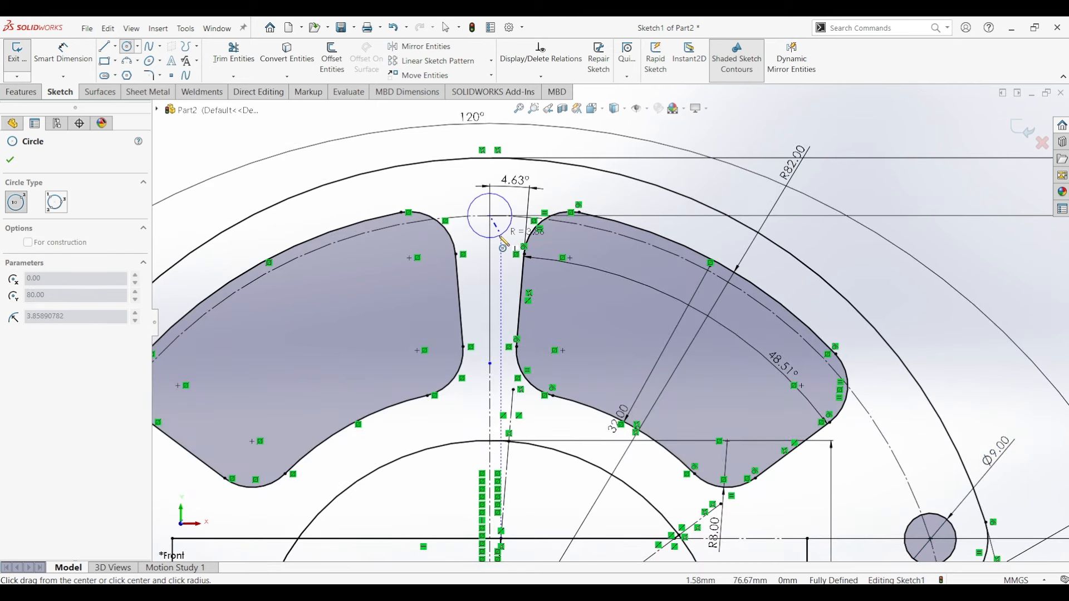
click(501, 235)
click(59, 55)
click(506, 202)
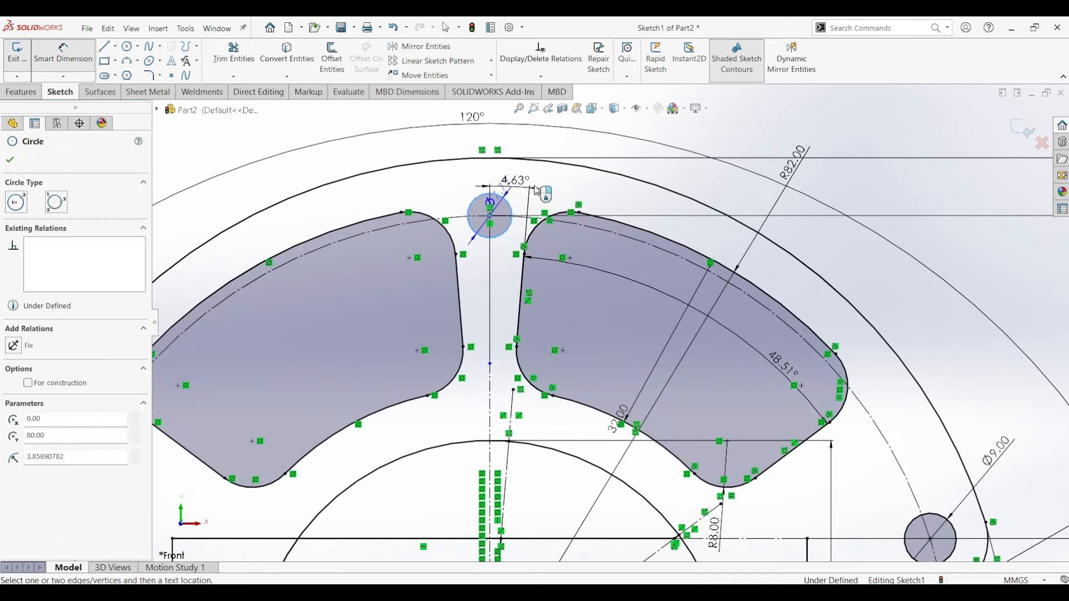
click(551, 184)
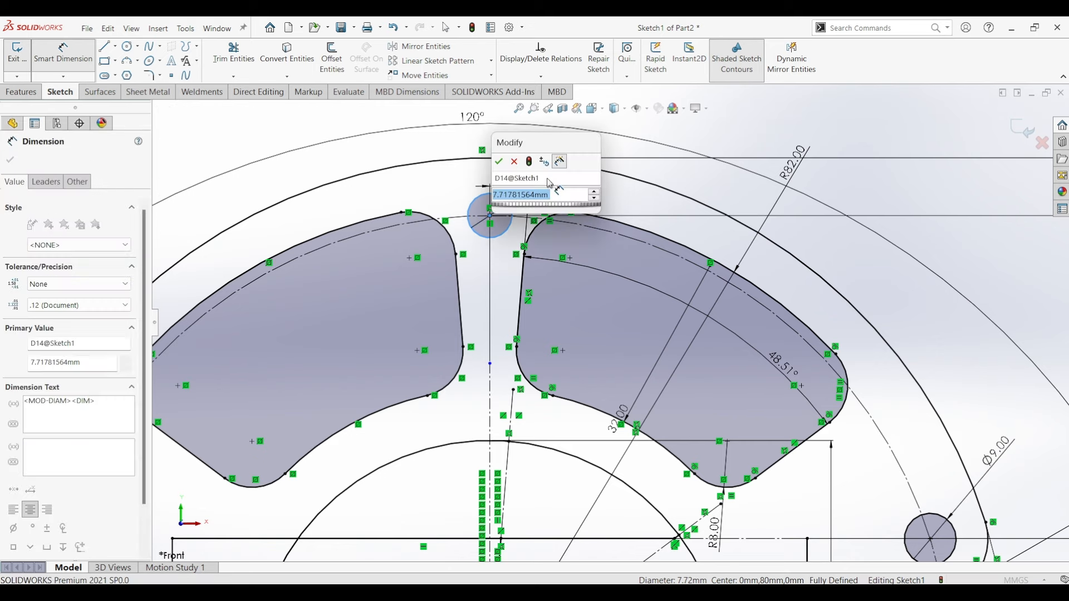
key(Return)
Sketch a third hole circle centered on the left-hand end fillet's center point and dimension its diameter as 9 mm
key(f)
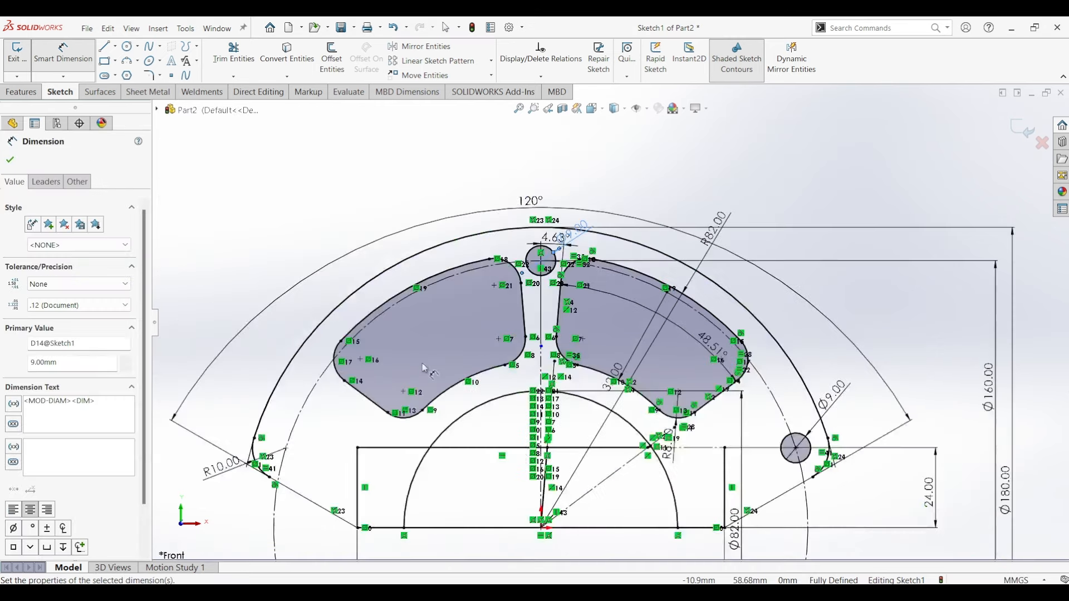
click(127, 48)
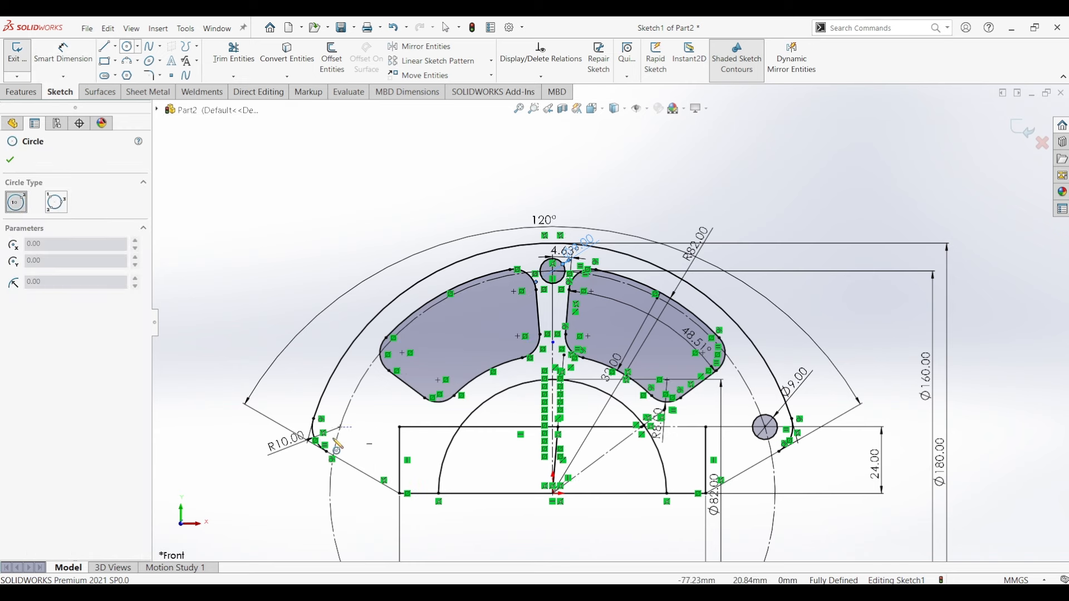
click(340, 428)
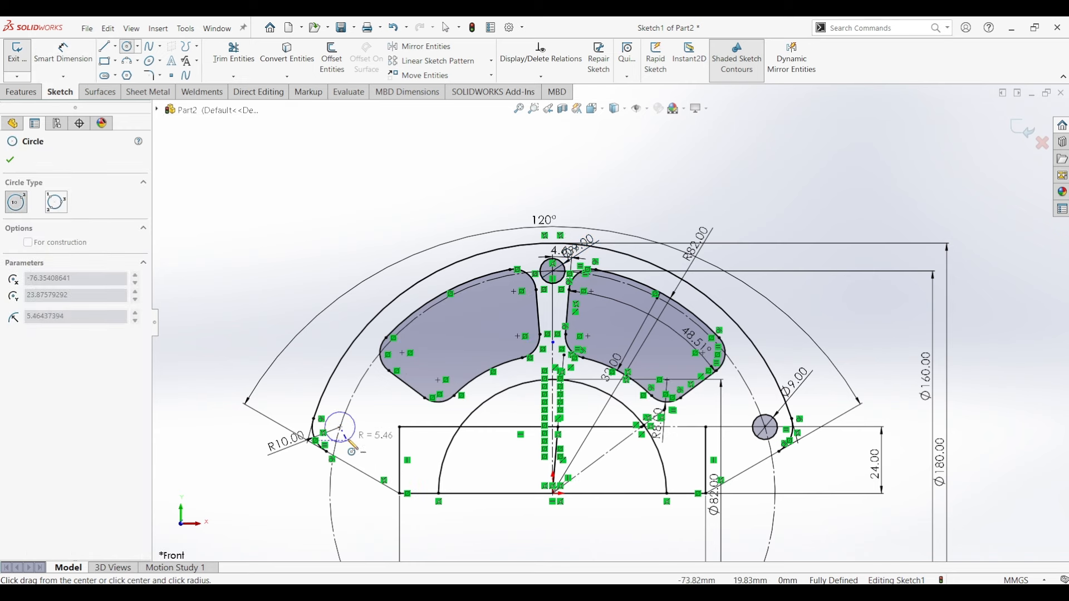
click(352, 438)
click(76, 70)
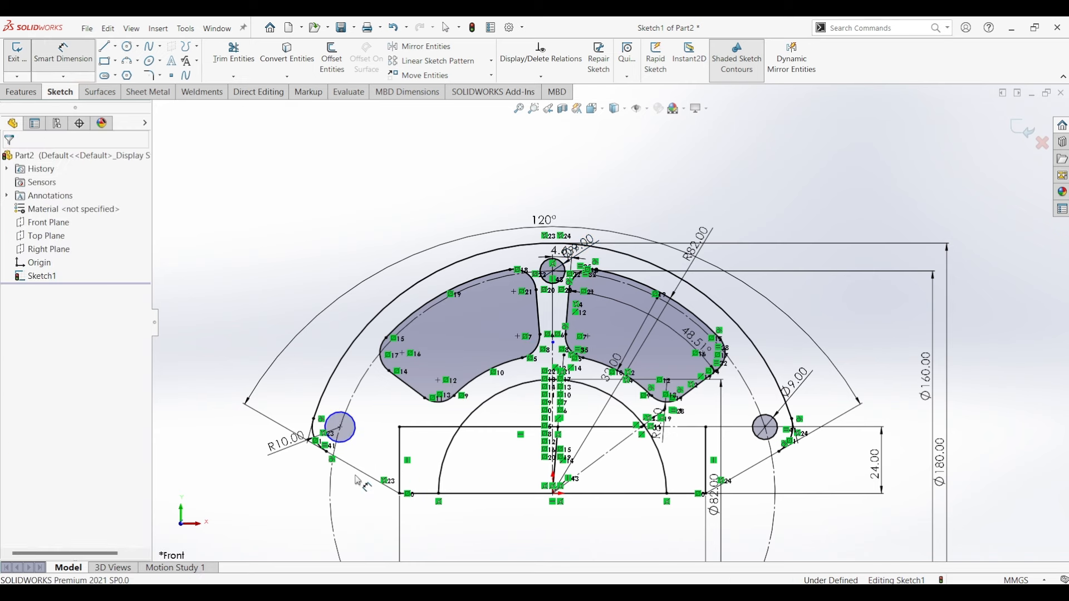
click(356, 428)
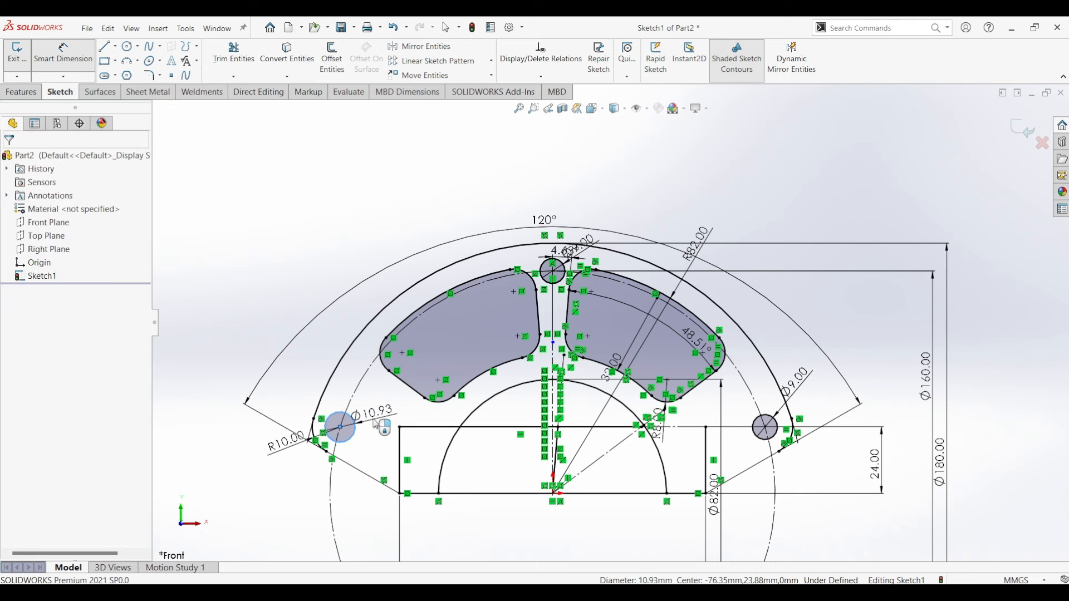
click(376, 424)
text(9)
key(Return)
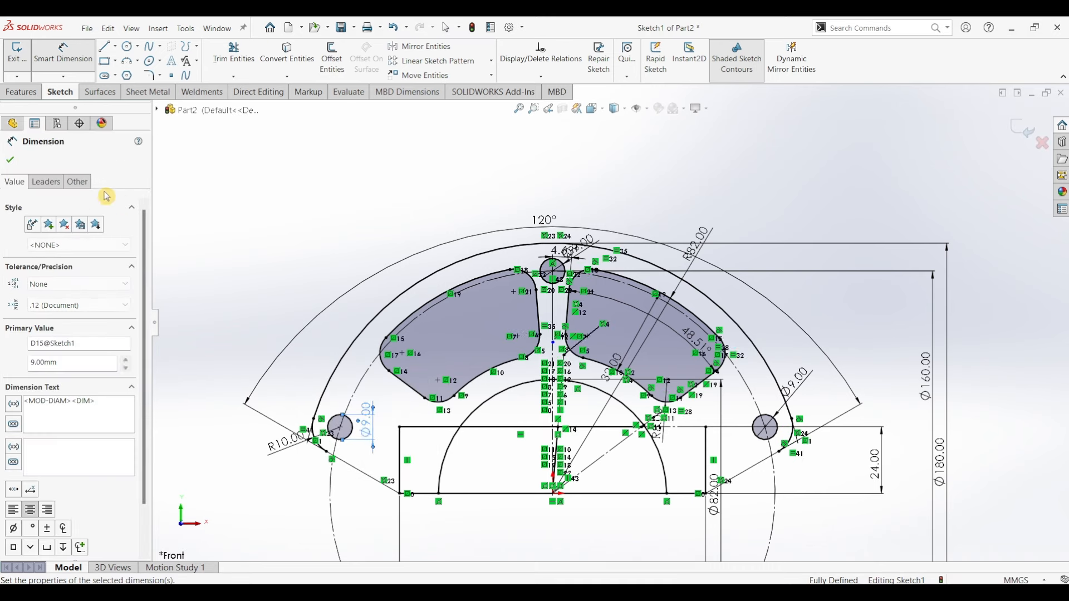
key(Escape)
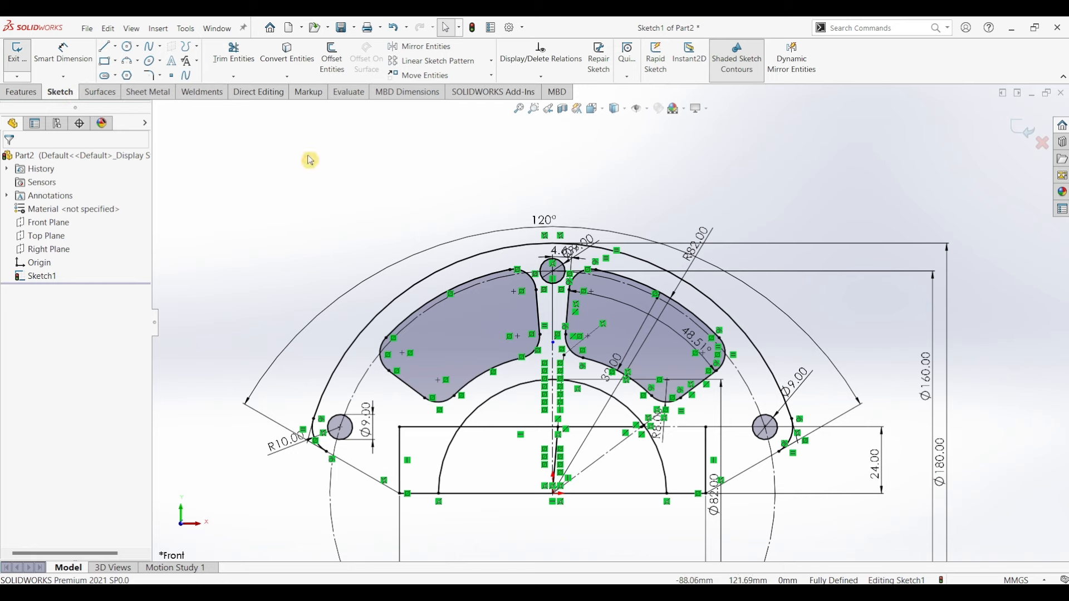
Extrude the flange, half-disc and rectangle regions of the sketch as a 12 mm blind boss, leaving out the slots and mounting holes
click(20, 93)
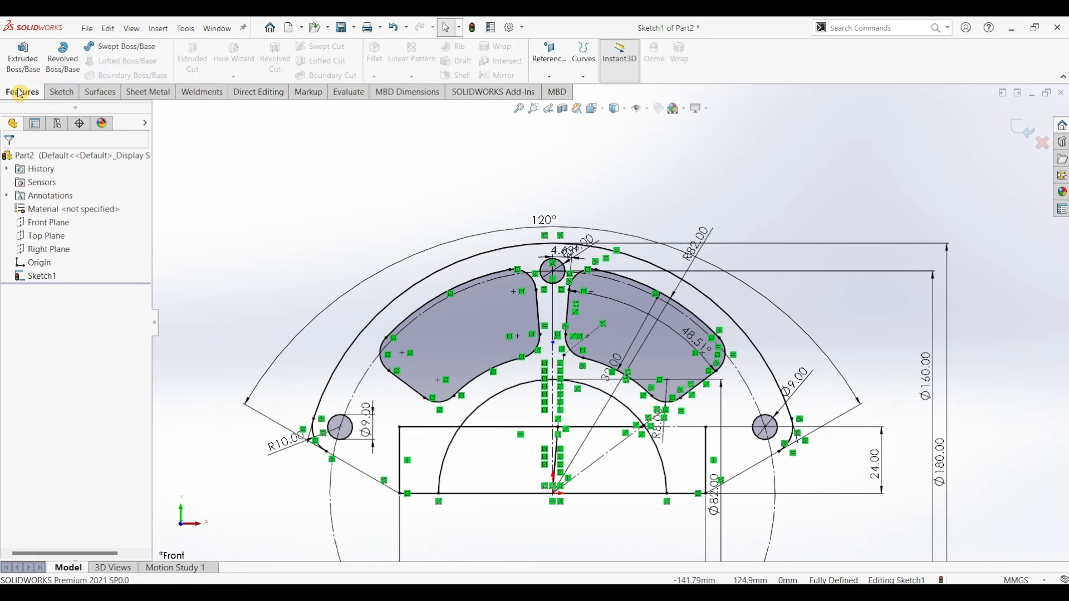
click(20, 77)
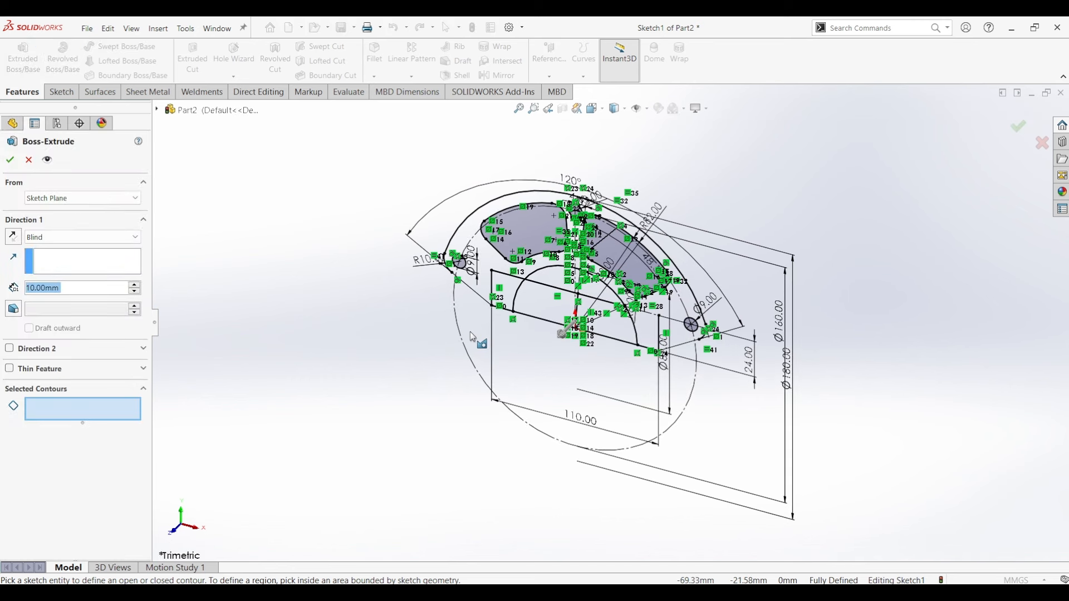
click(539, 300)
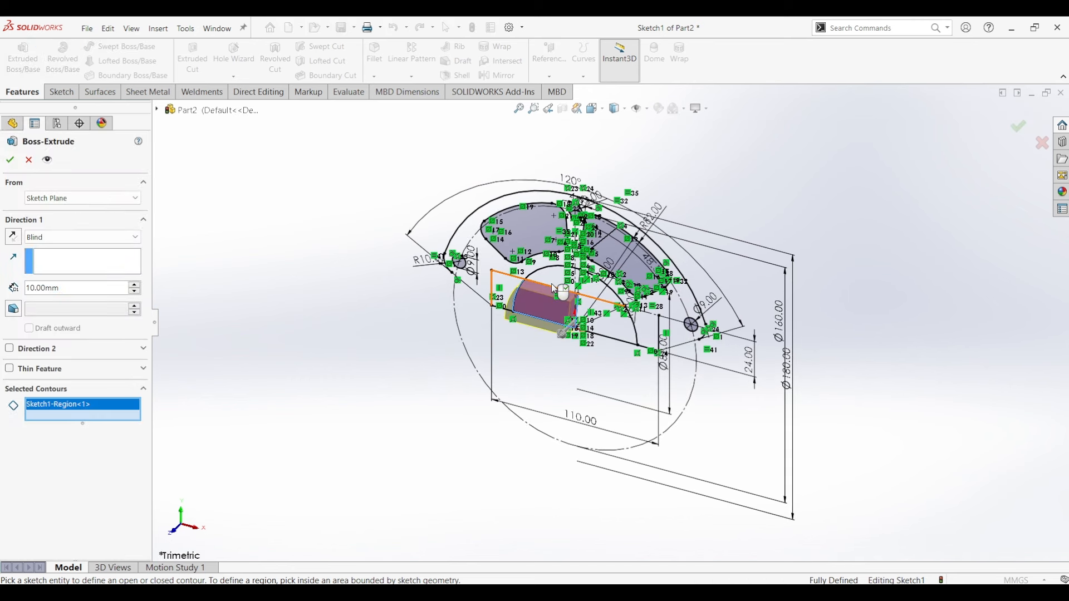
click(553, 282)
click(606, 329)
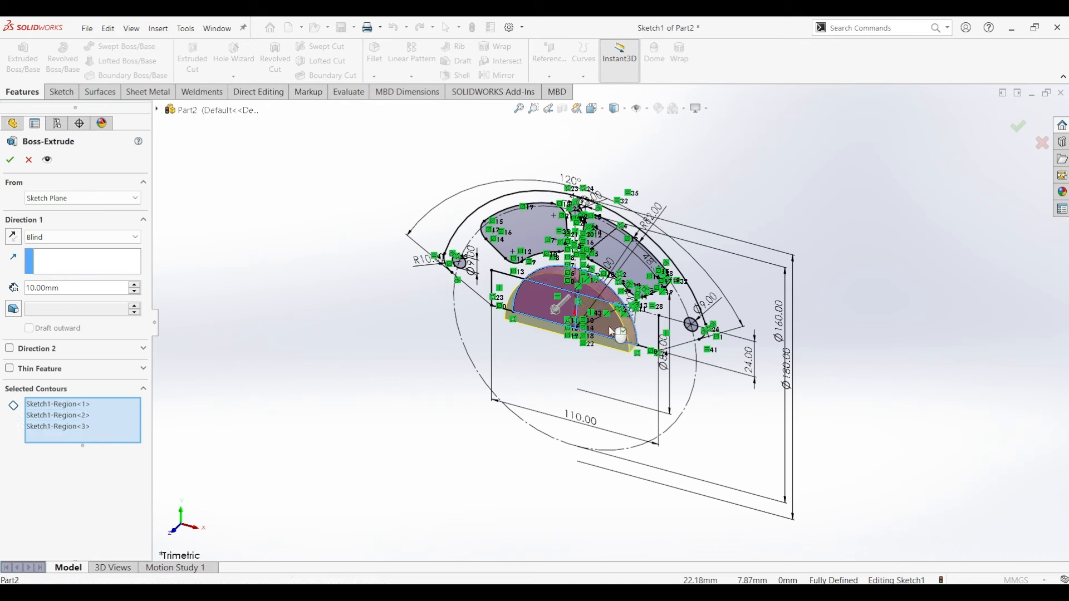
click(481, 261)
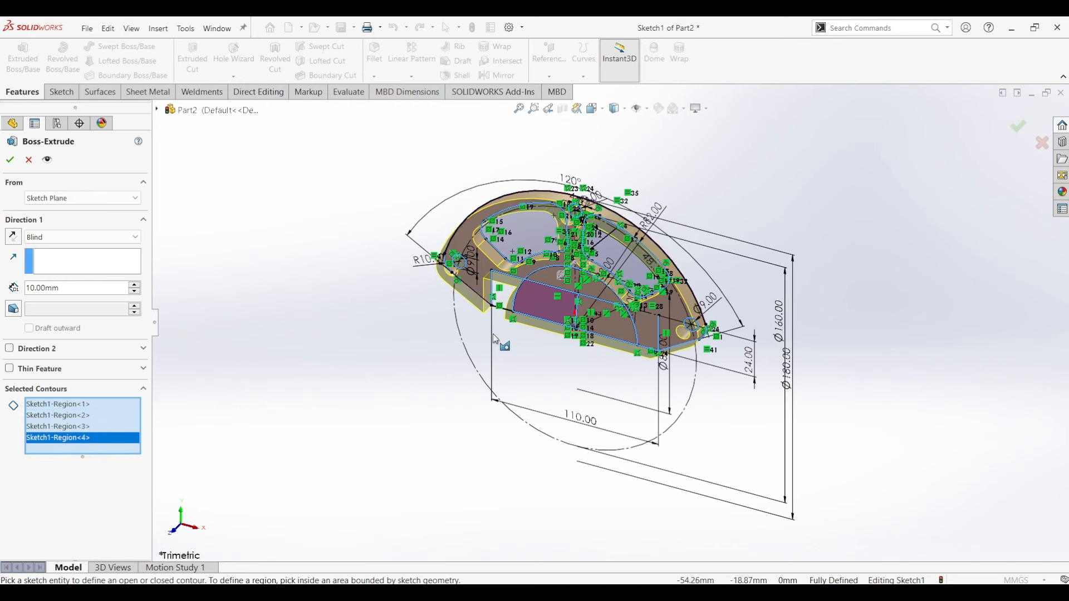
click(504, 298)
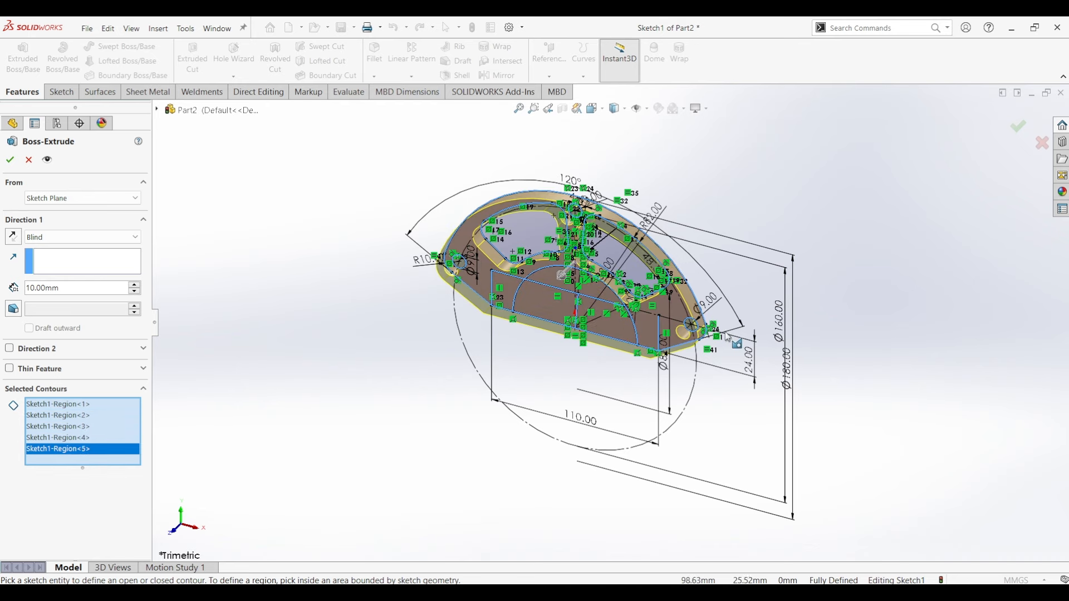
mouse_move(728, 338)
middle_down()
mouse_move(582, 413)
mouse_move(725, 344)
middle_up()
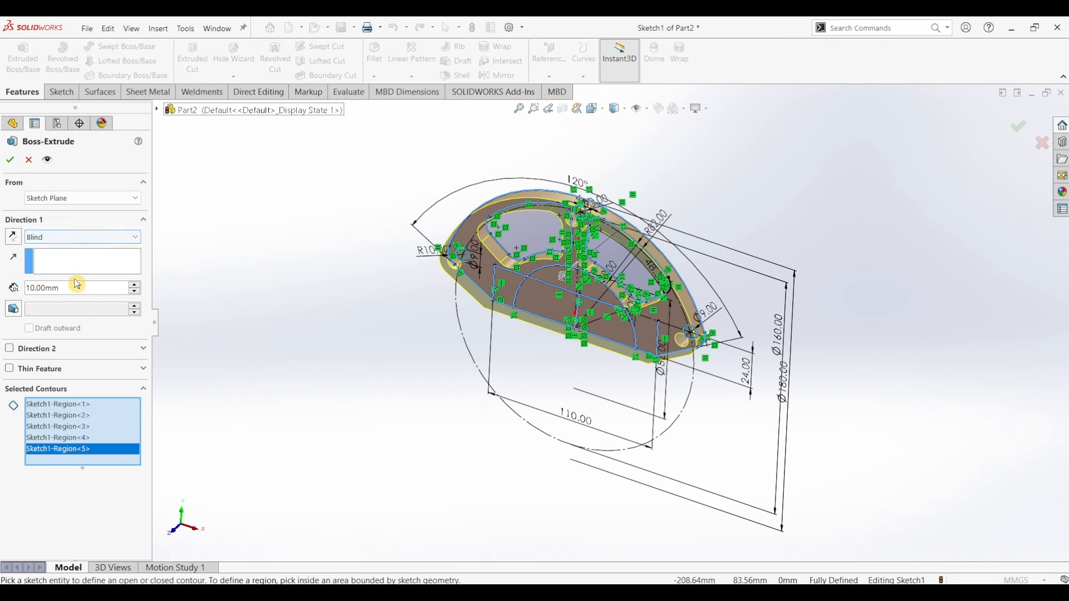
key(Return)
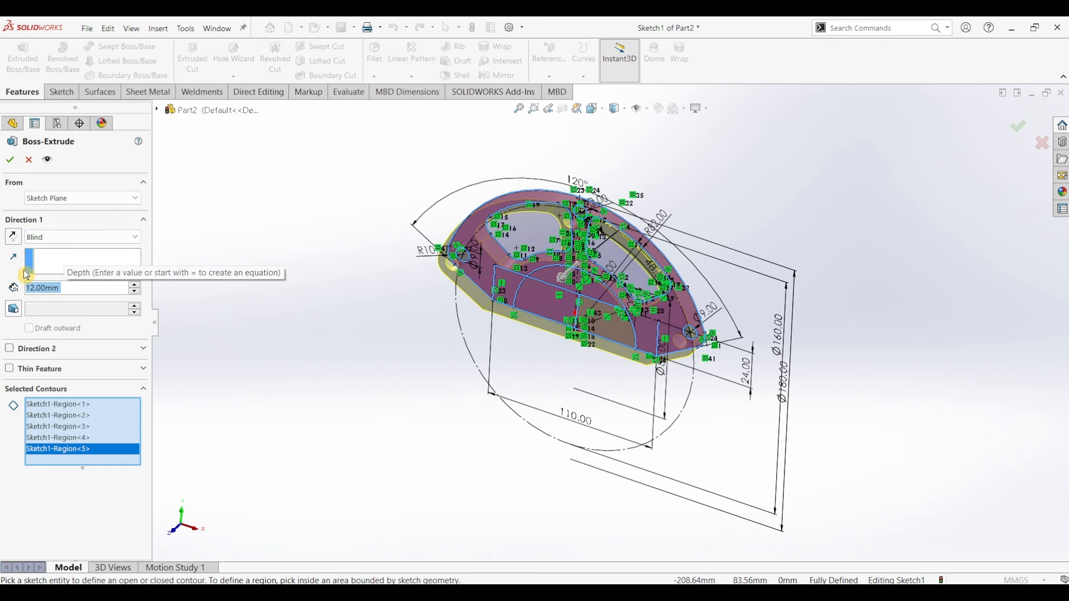
click(11, 162)
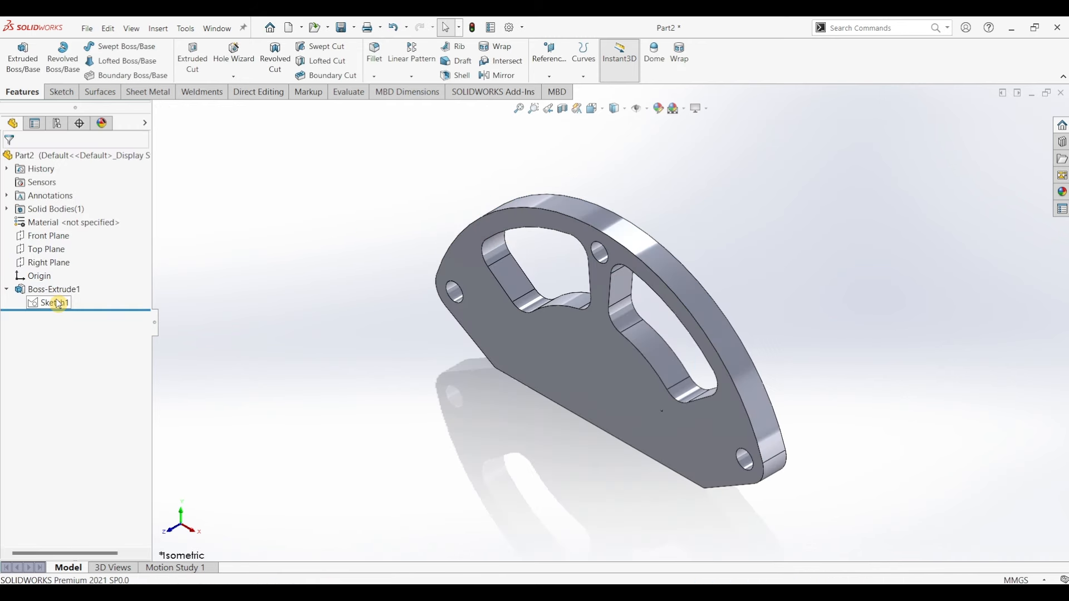
Extrude the four regions of the base sketch that form the bottom rectangle as a 34 mm blind boss merged with the flange
click(58, 303)
click(22, 74)
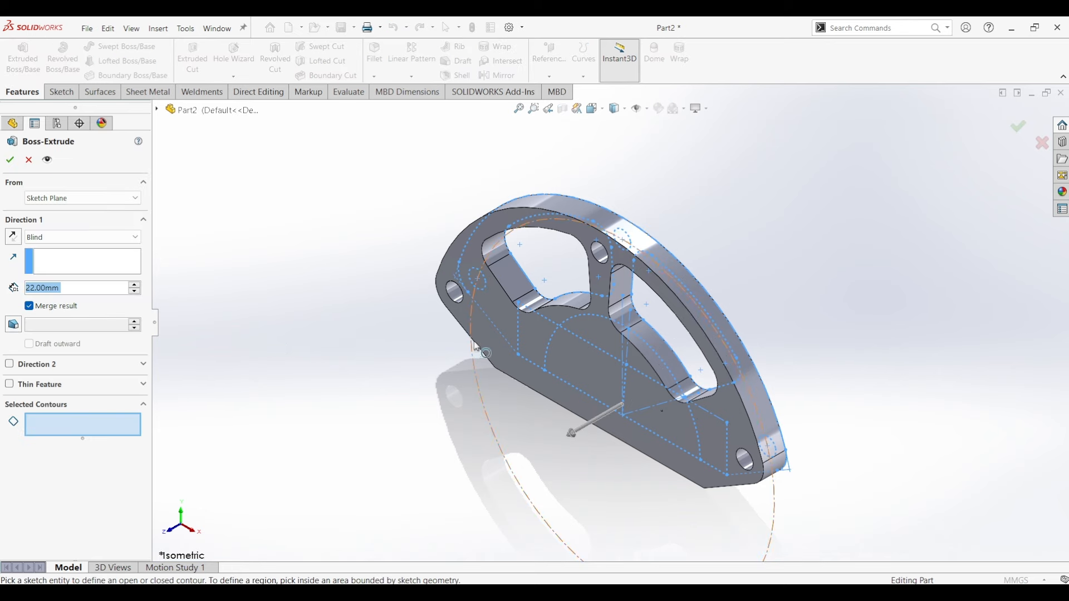
click(538, 332)
click(586, 359)
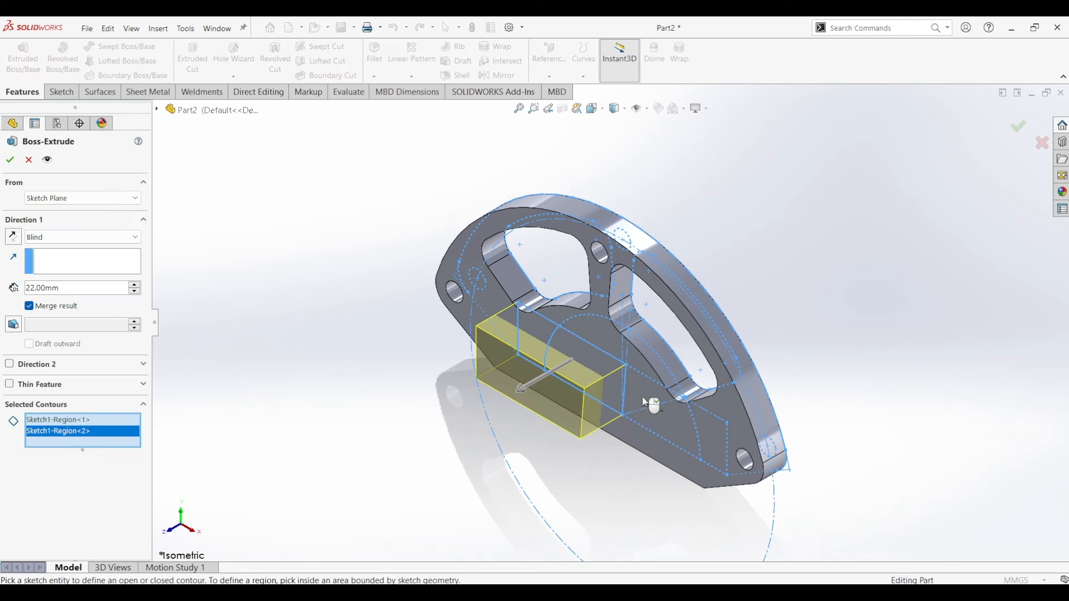
click(697, 430)
click(707, 432)
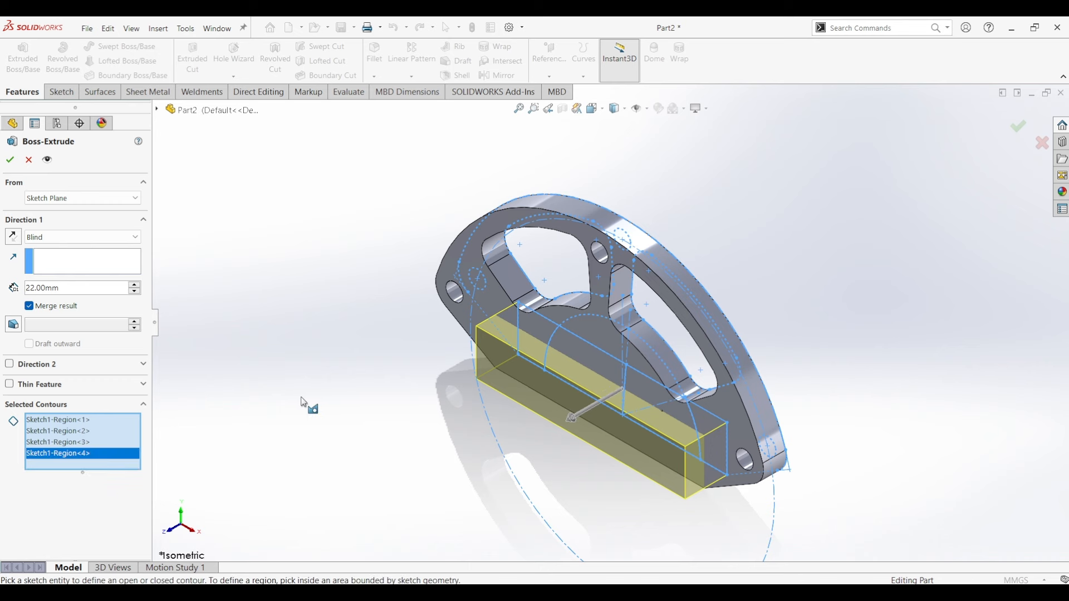
middle_drag(384, 367, 367, 358)
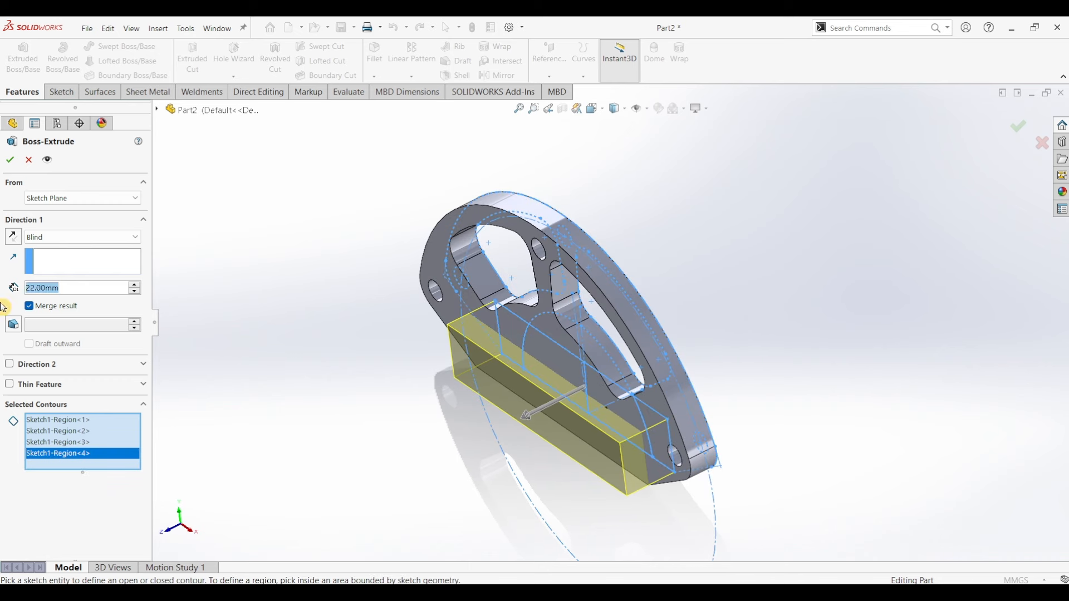
text(34)
key(Return)
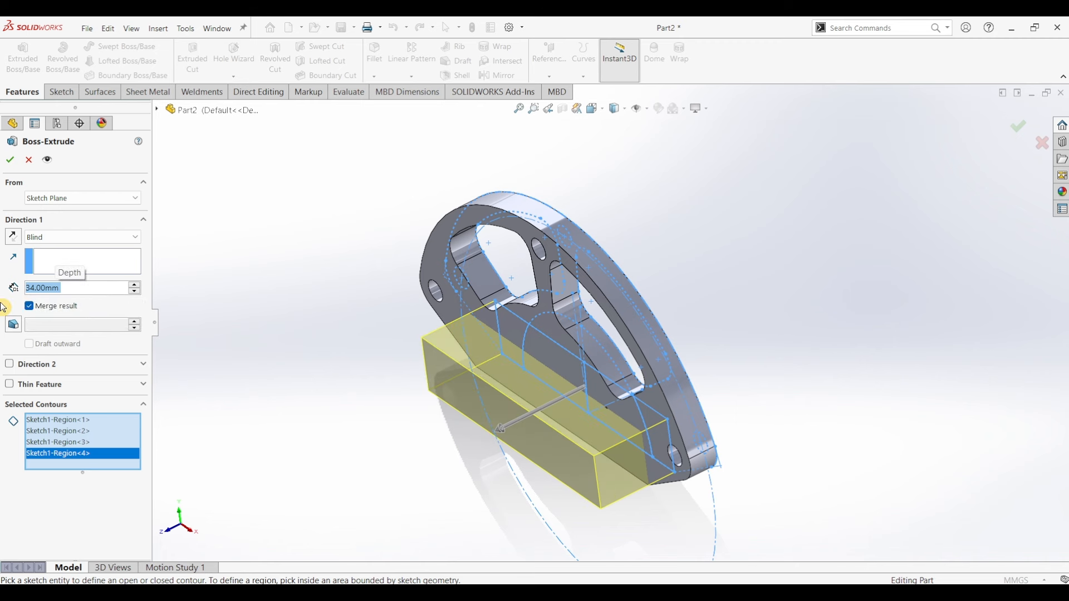
click(9, 162)
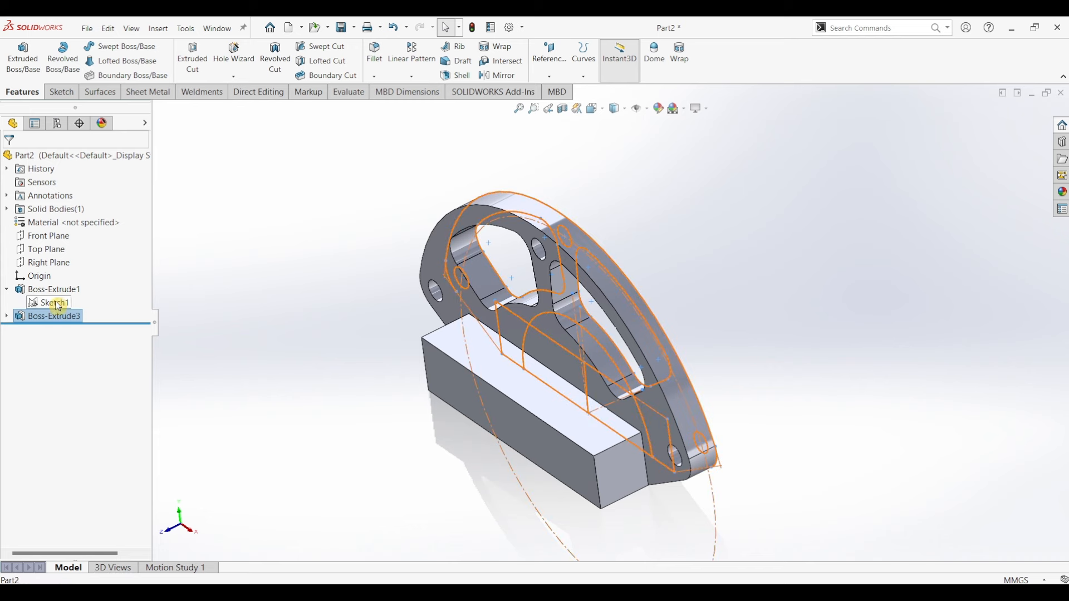
Extrude the three regions of the base sketch that form the central half-disc as a 40 mm blind boss
click(53, 302)
click(23, 55)
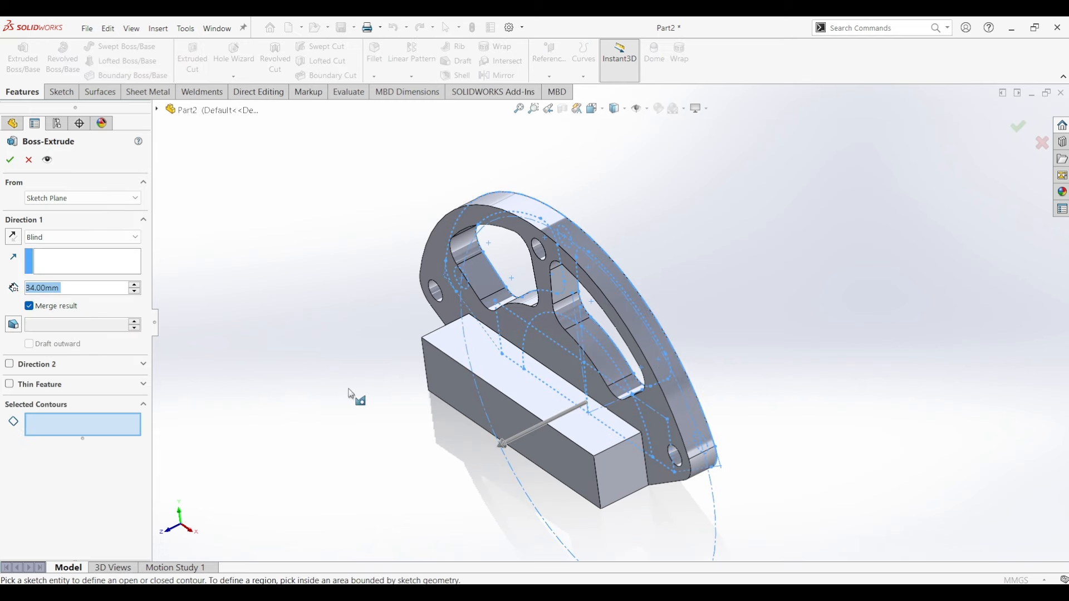
middle_drag(610, 368, 649, 341)
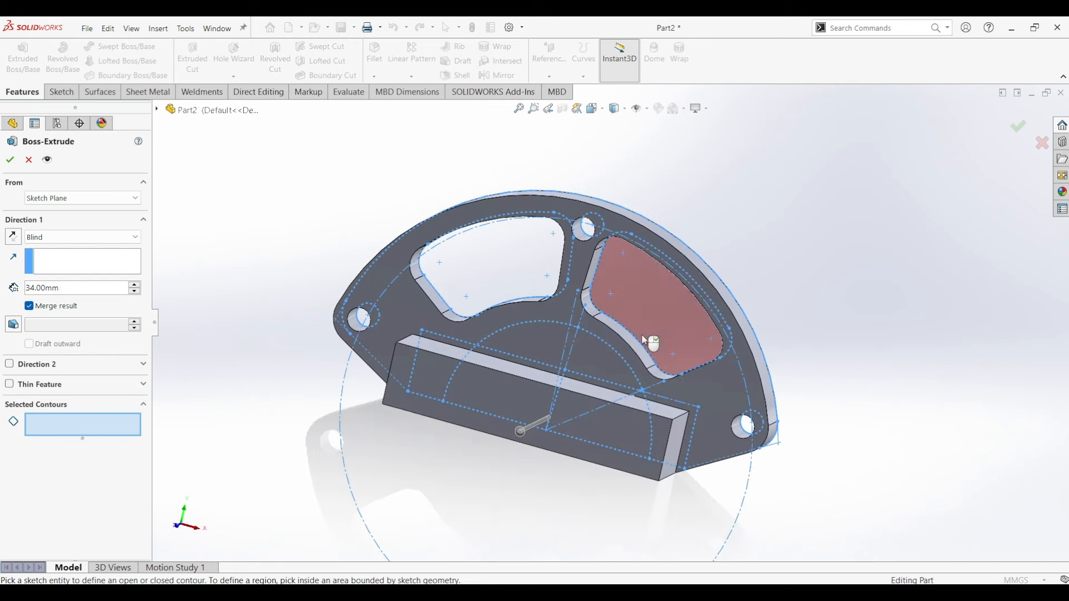
click(539, 345)
click(500, 400)
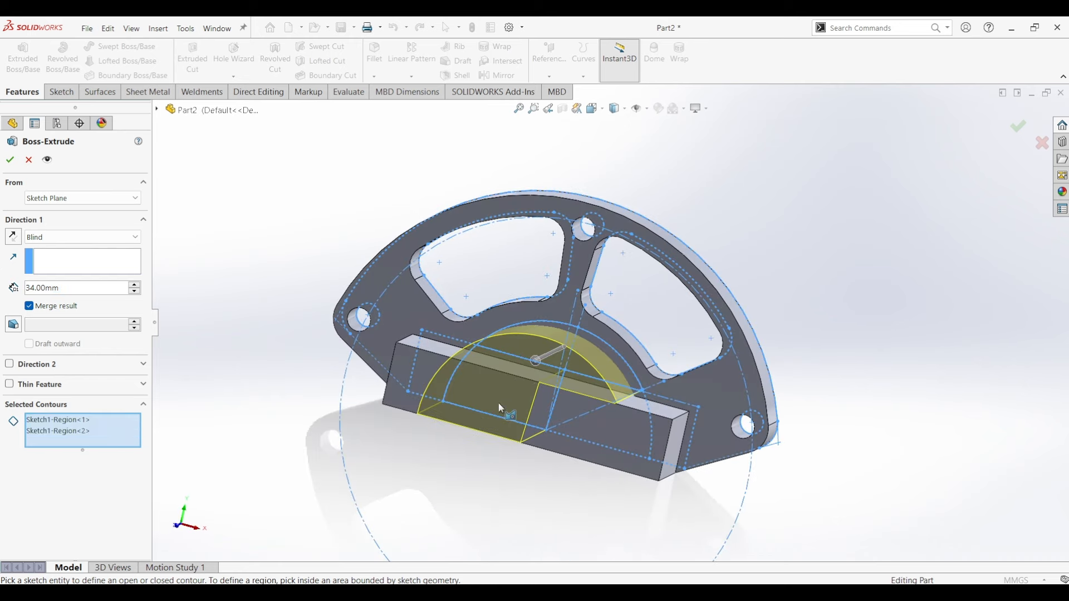
click(589, 417)
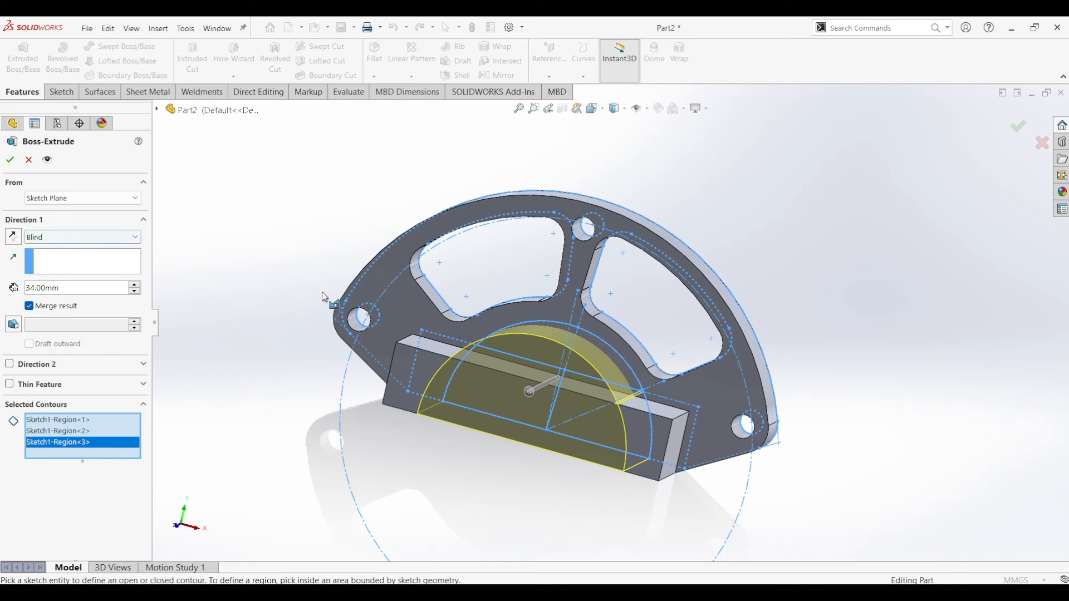
middle_drag(295, 313, 200, 347)
click(39, 286)
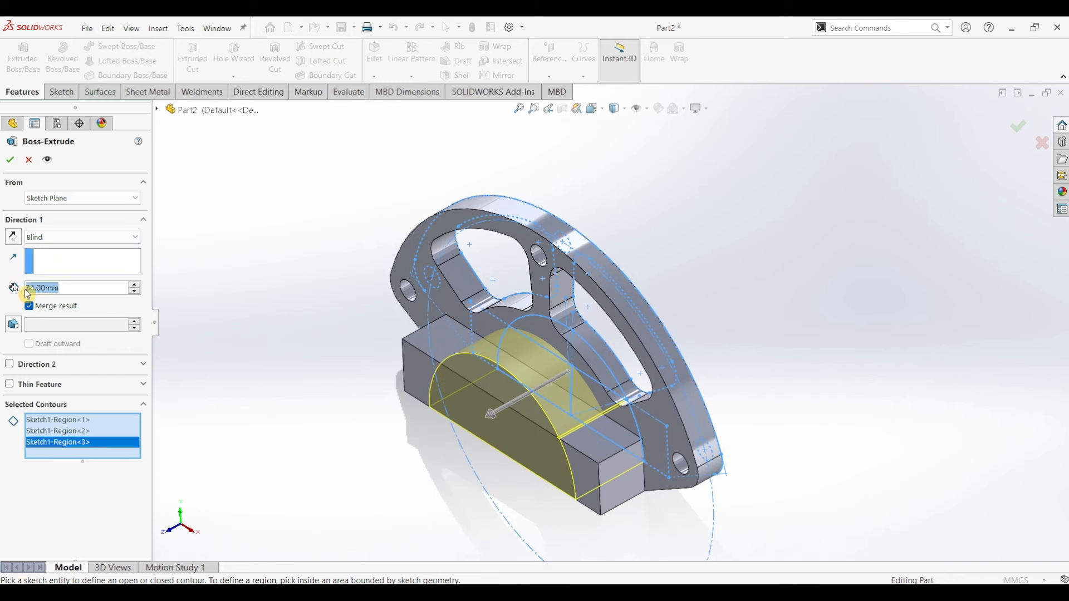
text(28)
key(BackSpace)
key(BackSpace)
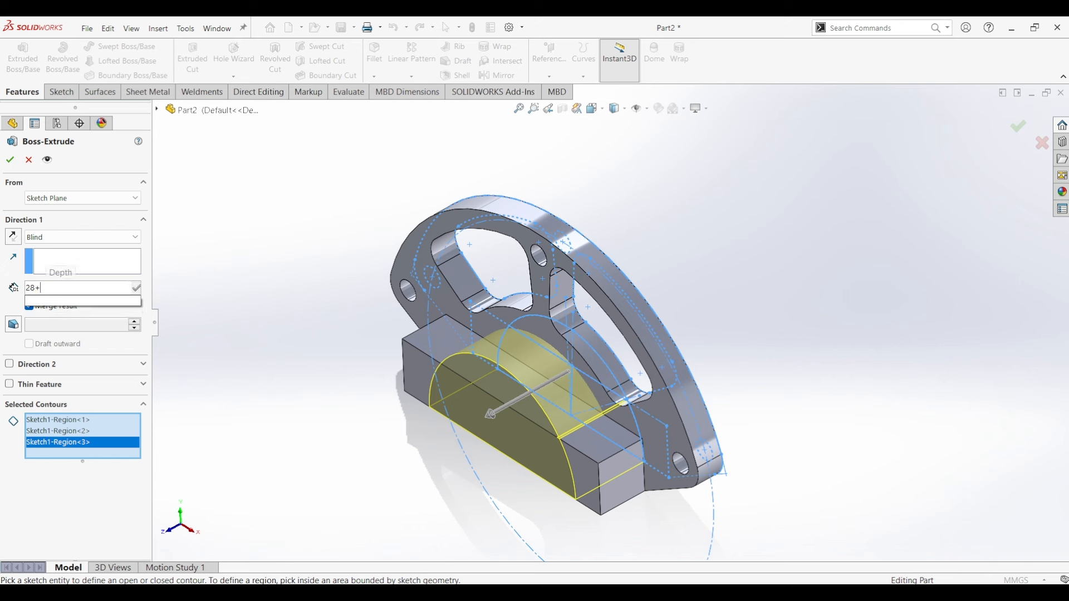
text(40)
key(Return)
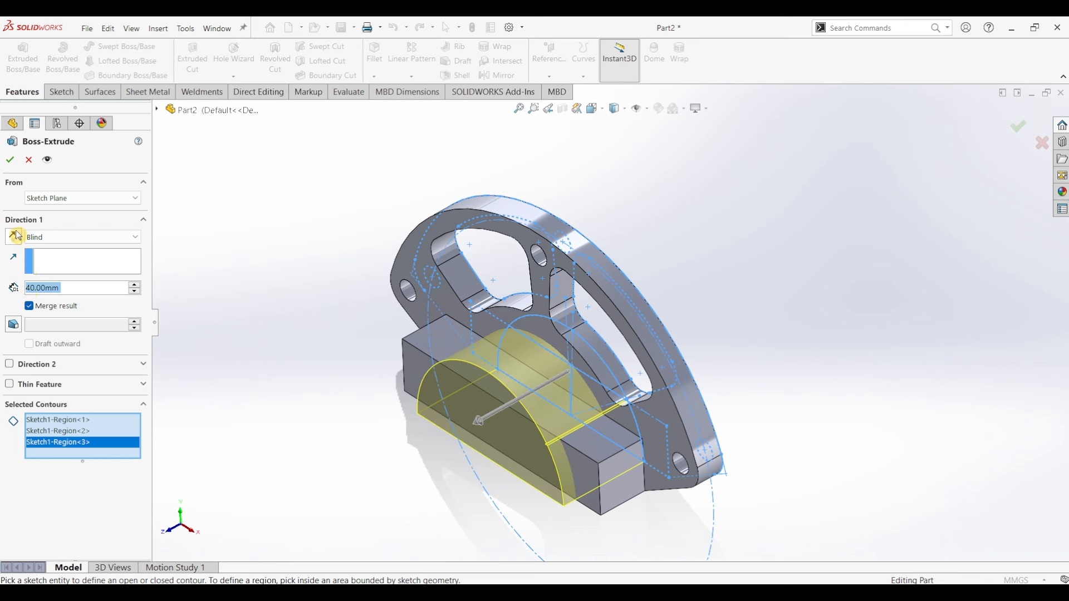
click(11, 160)
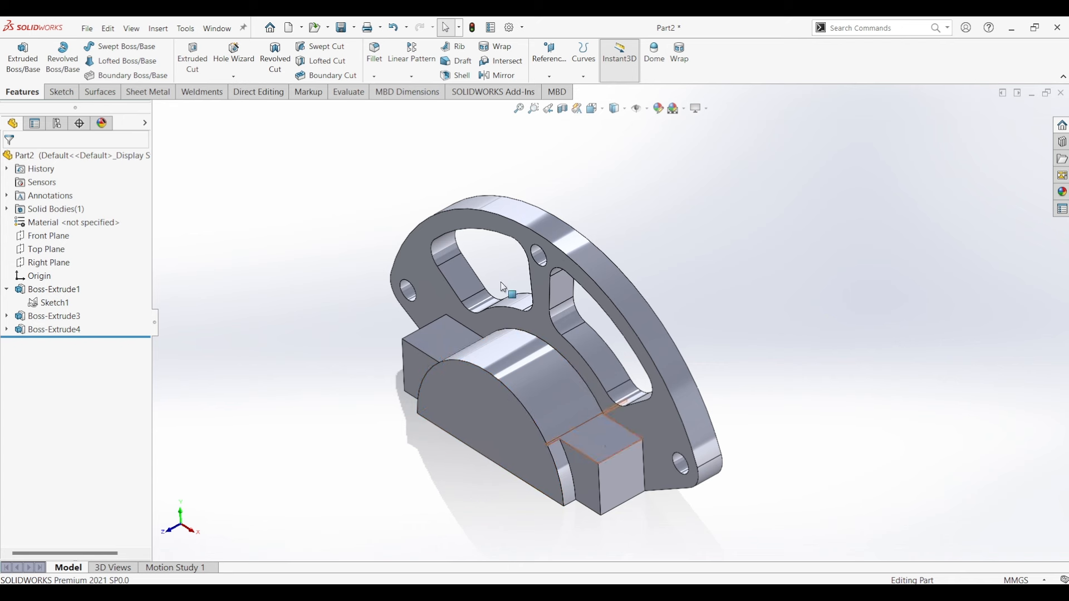
Place a through-all M10 hex bolt counterbore hole, custom-sized 6 mm with an 11 mm by 8 mm counterbore, on the right-hand block's top face
click(266, 193)
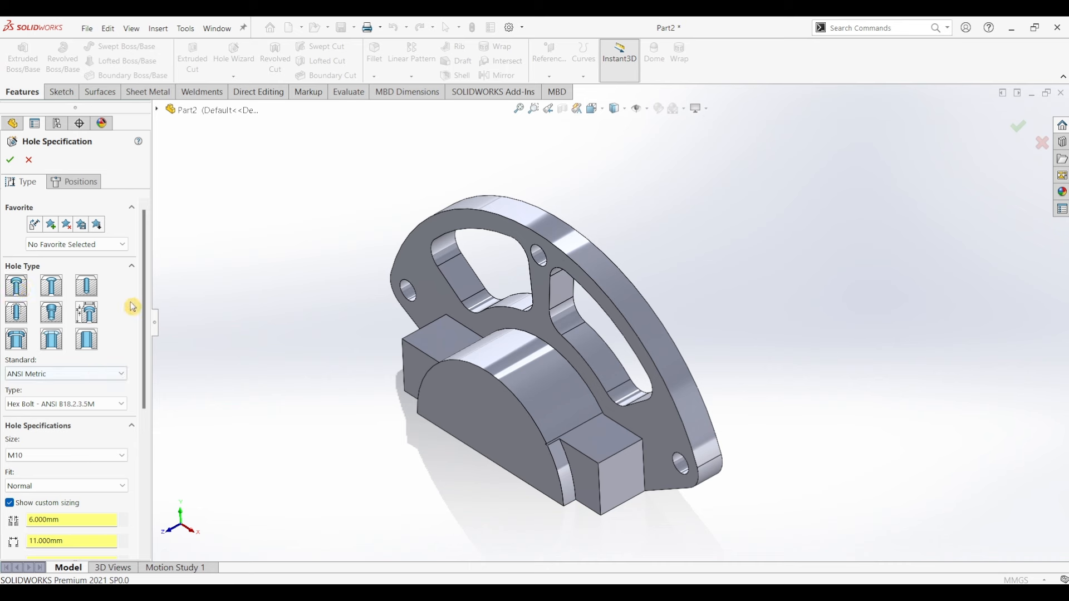
scroll(136, 306, down, 5)
click(10, 292)
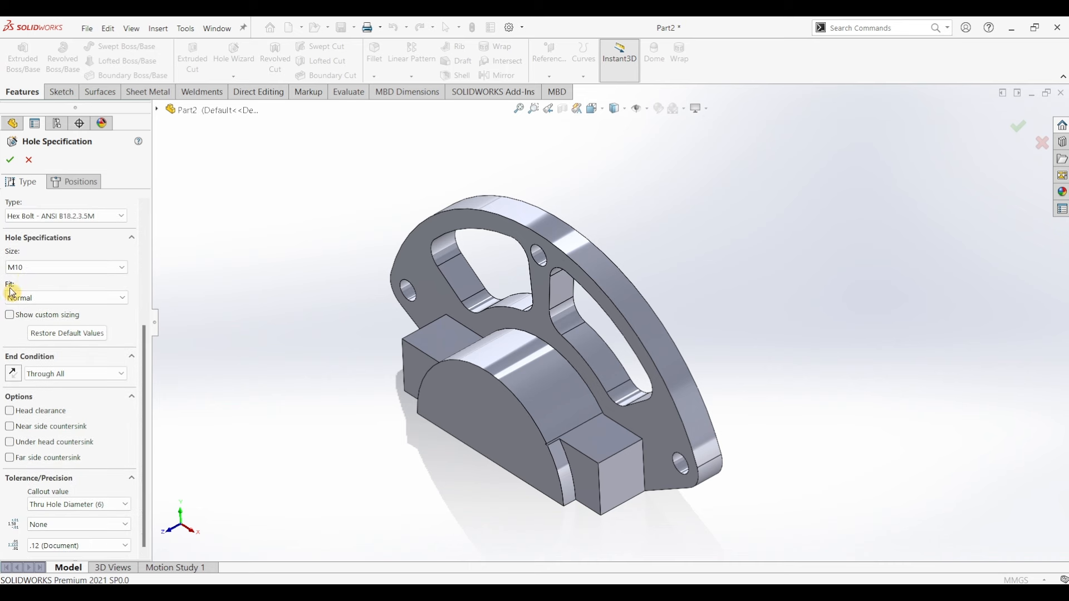
click(10, 316)
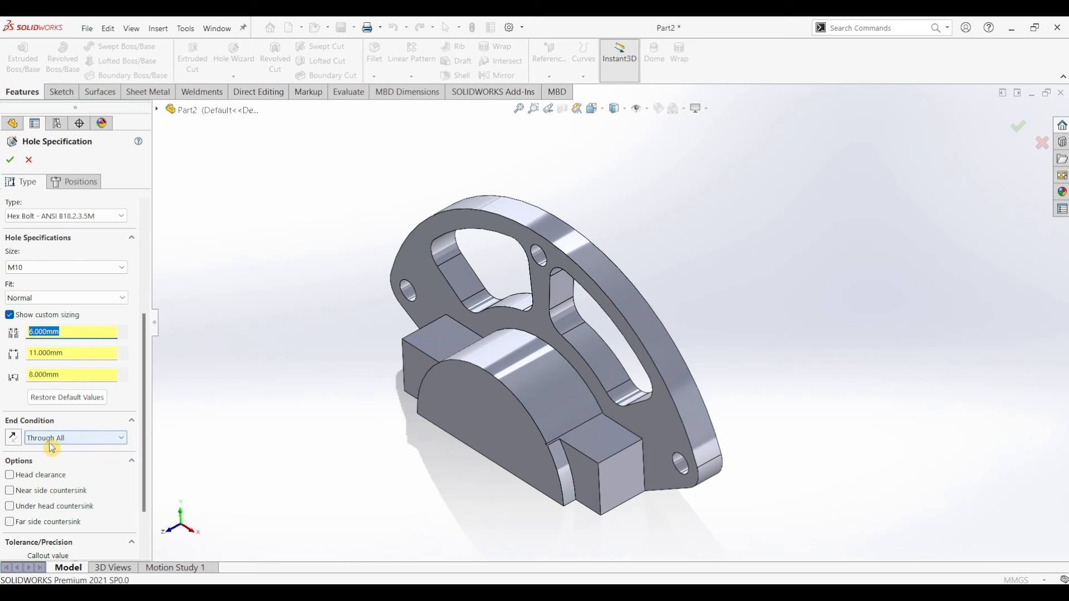
click(71, 180)
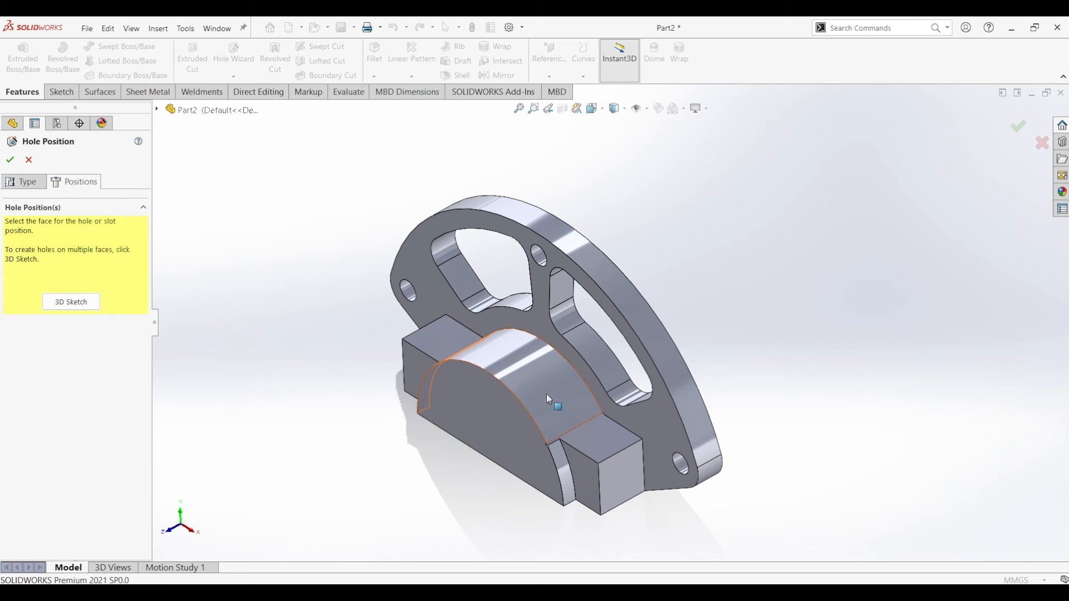
click(605, 449)
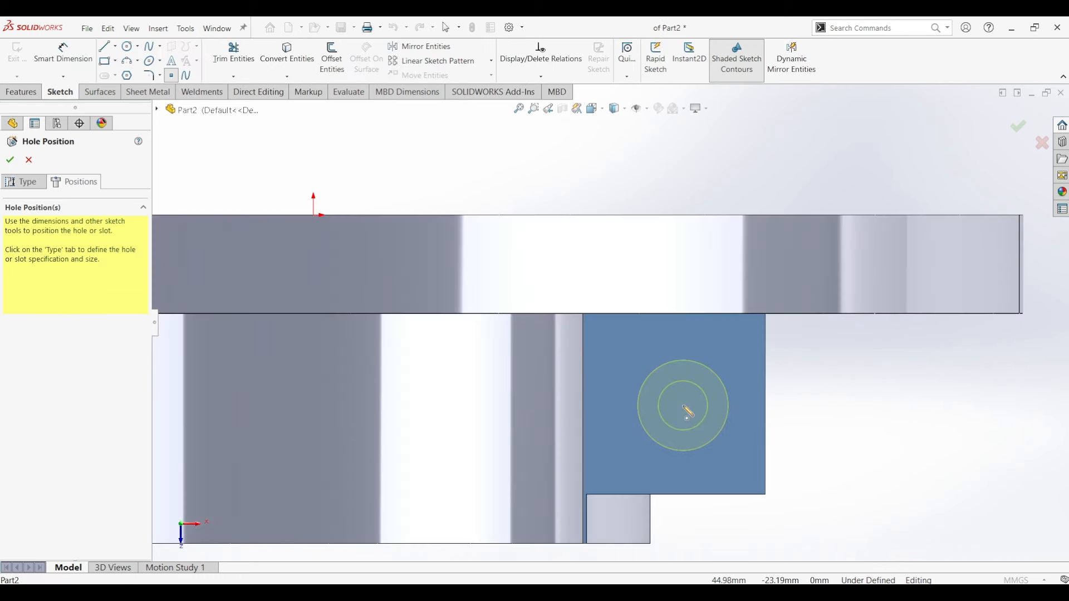
click(683, 406)
Dimension the hole's center point 11 mm from the outer side edge of the right-hand block
click(62, 56)
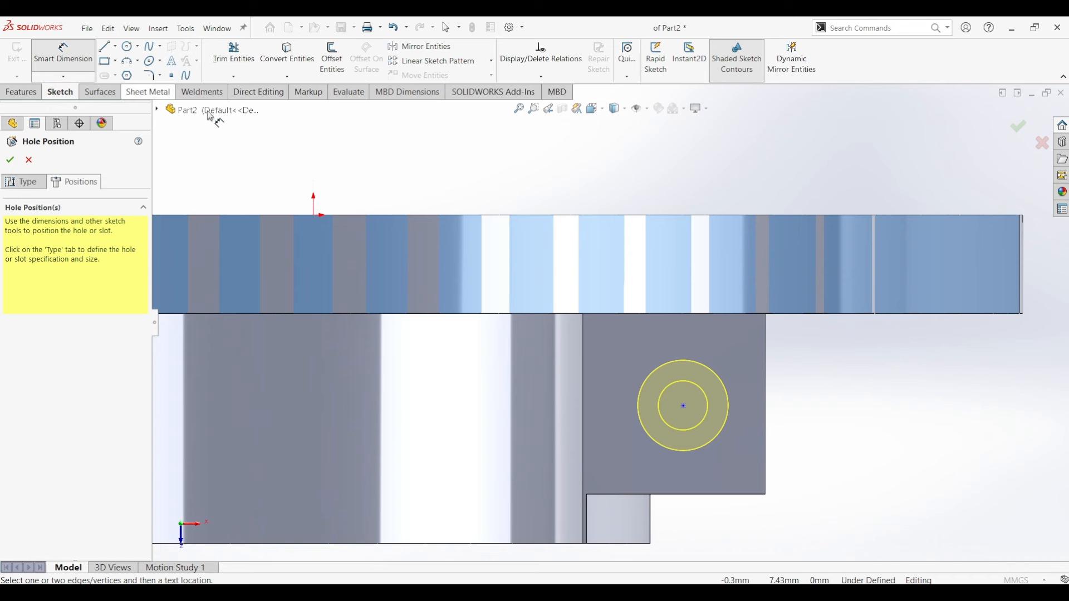
click(684, 406)
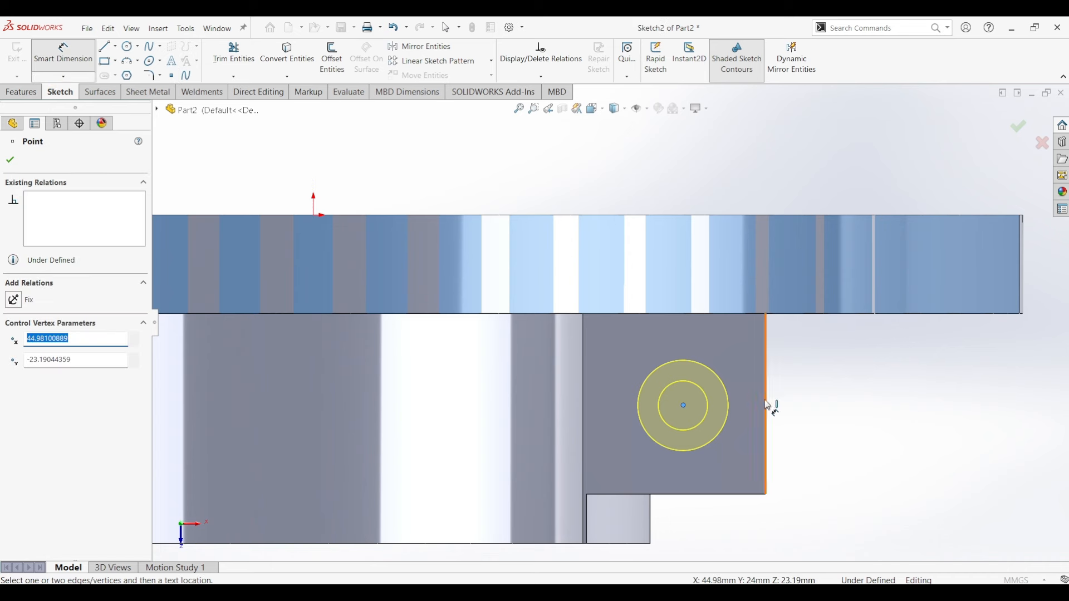
click(768, 406)
click(733, 526)
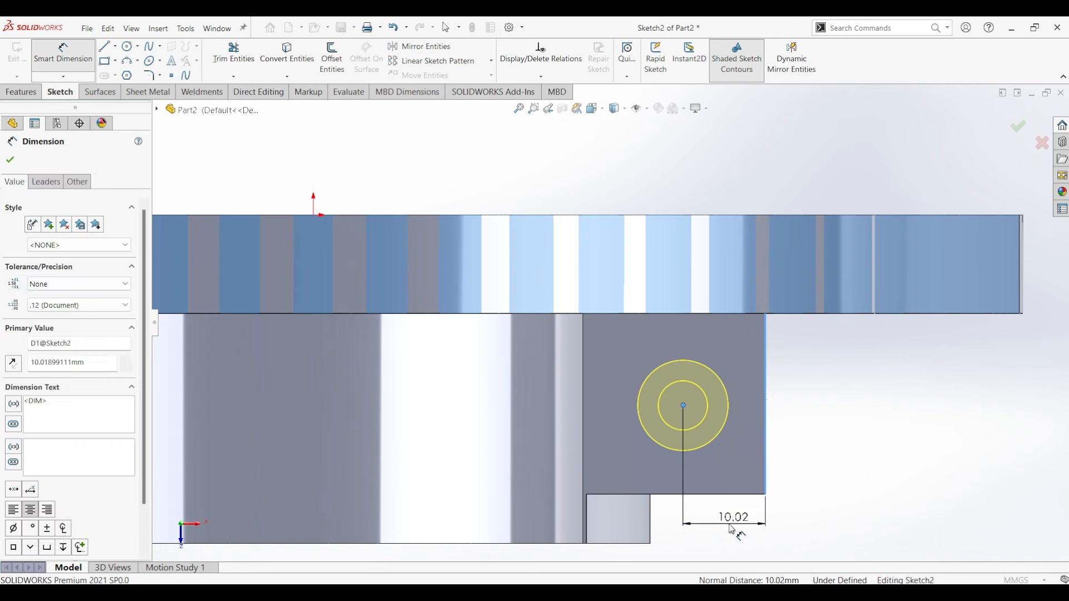
text(11)
key(Return)
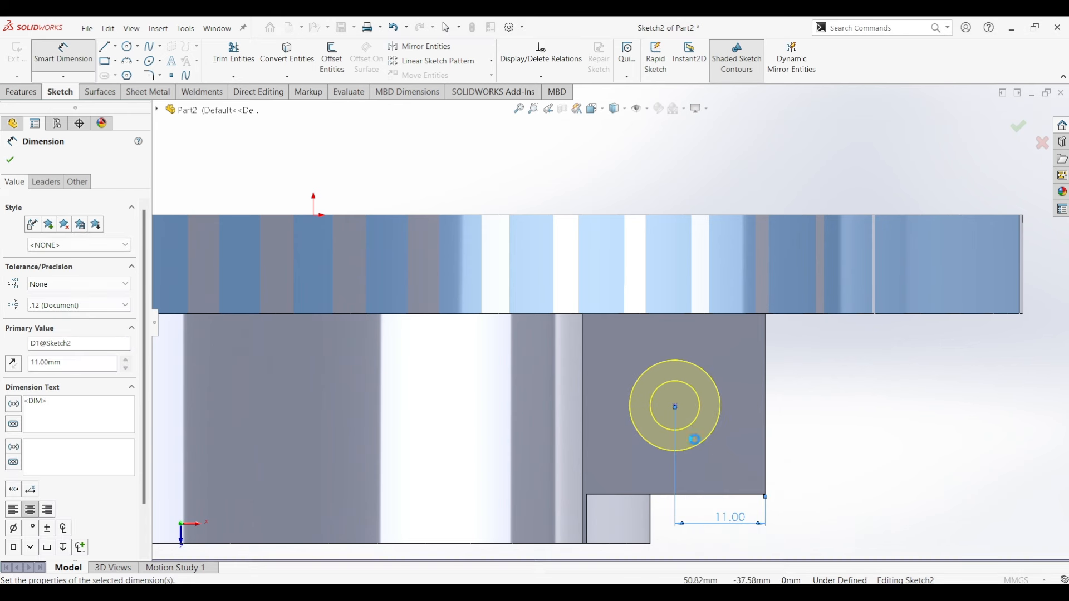
Dimension the hole's center point 11 mm from the block's front edge and finish the counterbore hole
click(682, 409)
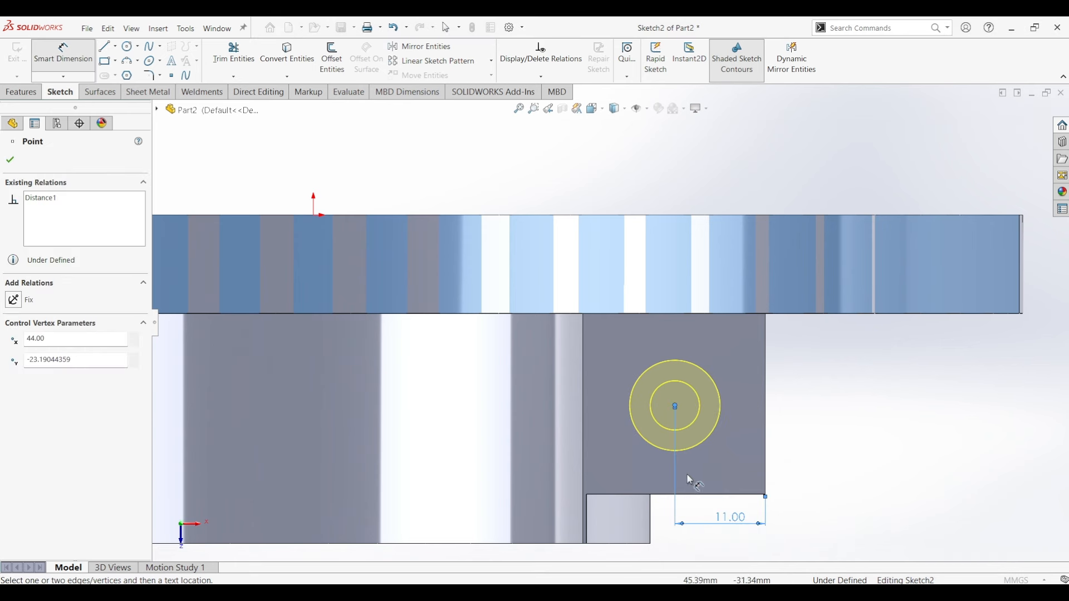
click(696, 496)
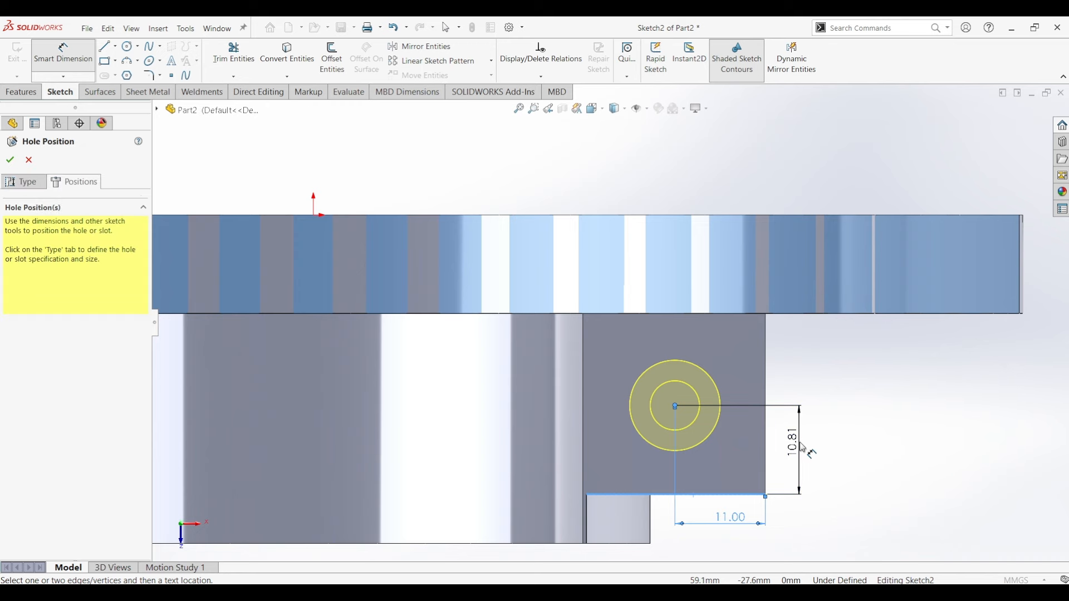
click(803, 448)
text(11)
key(Return)
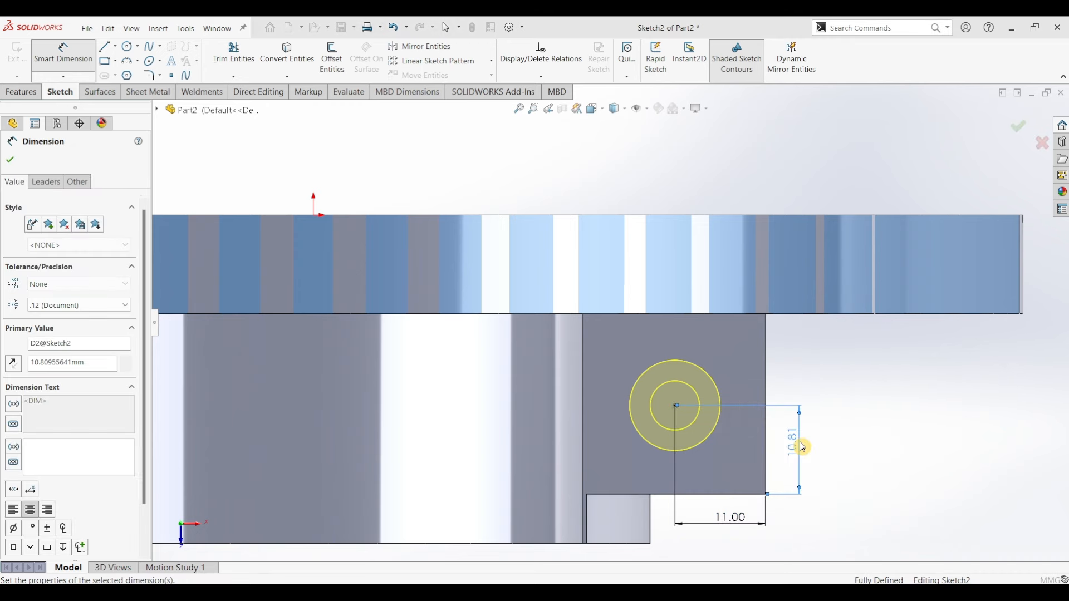
key(f)
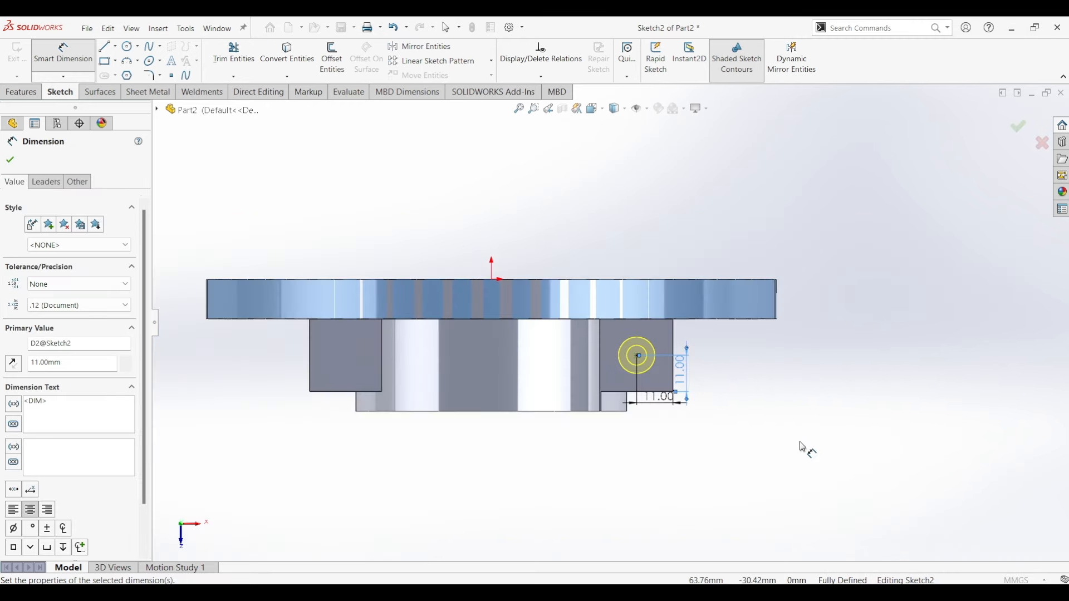
click(11, 162)
click(11, 161)
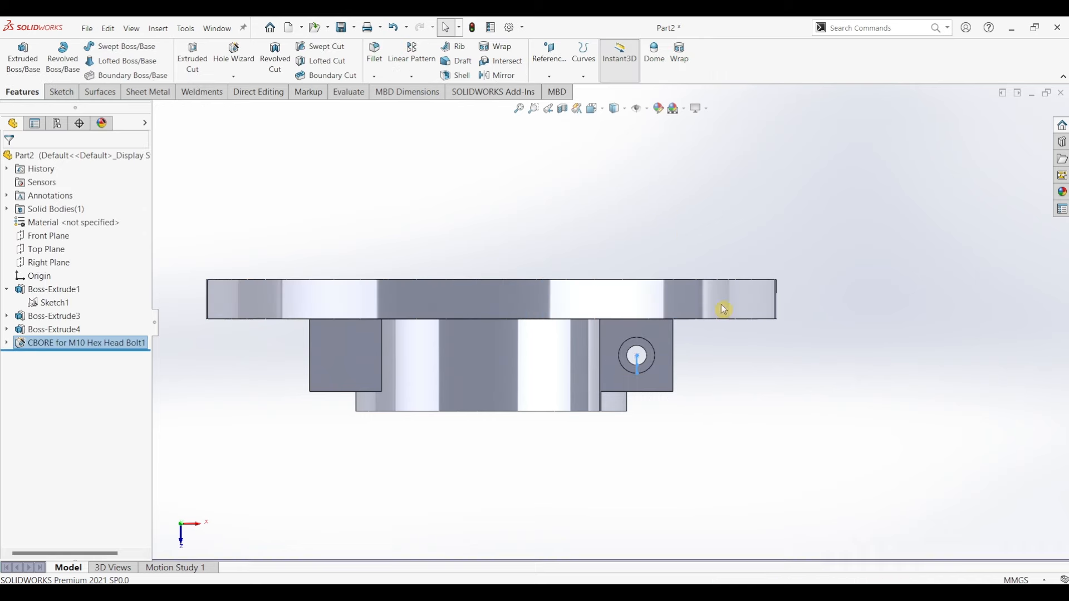
Mirror the counterbore hole feature about the Right Plane onto the left-hand block
key(ctrl+7)
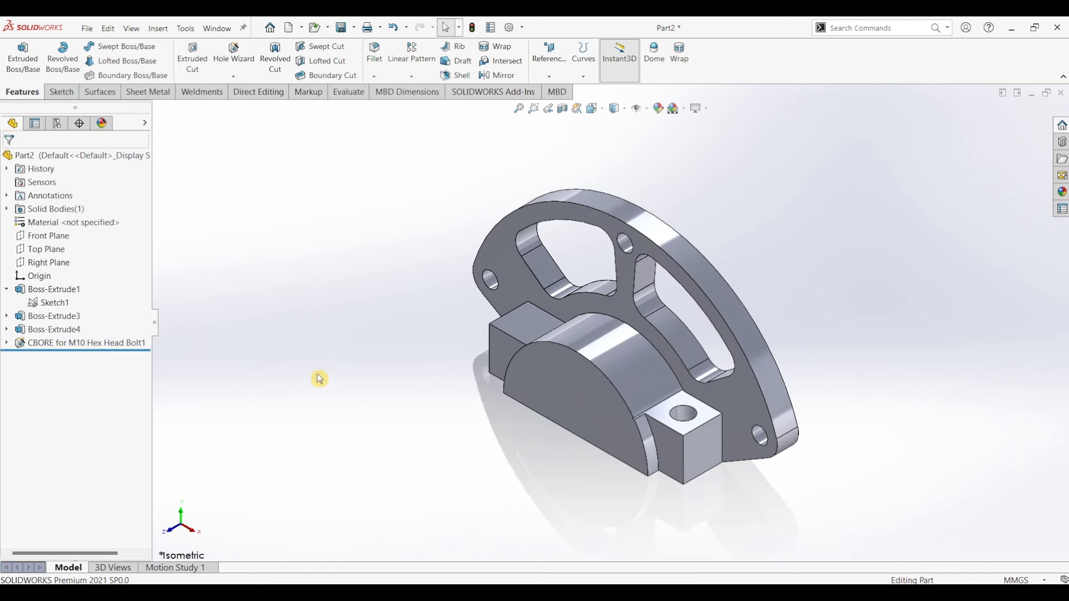
click(49, 263)
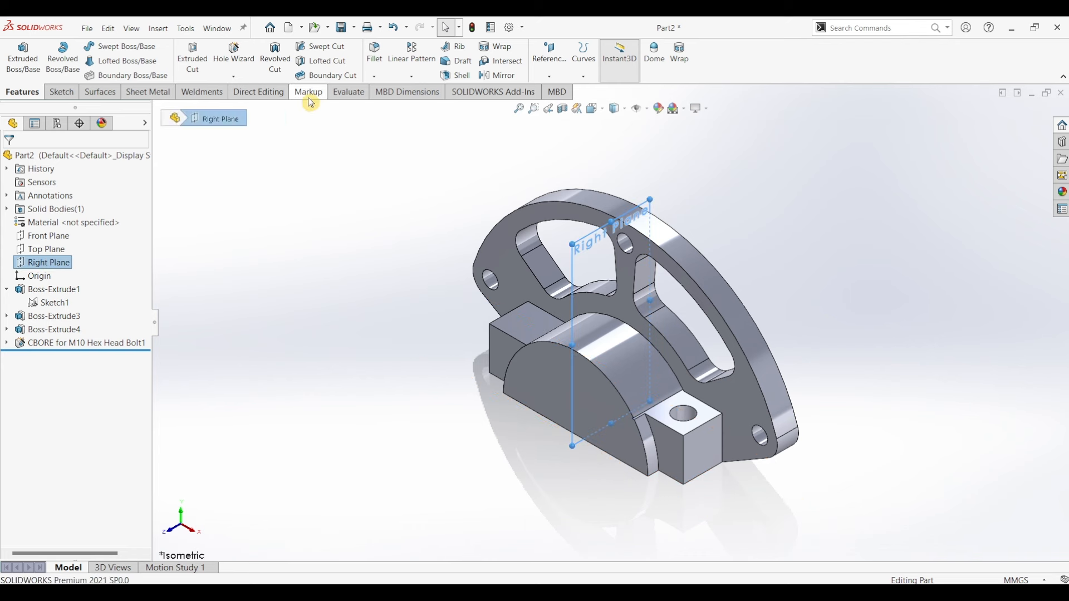
click(503, 76)
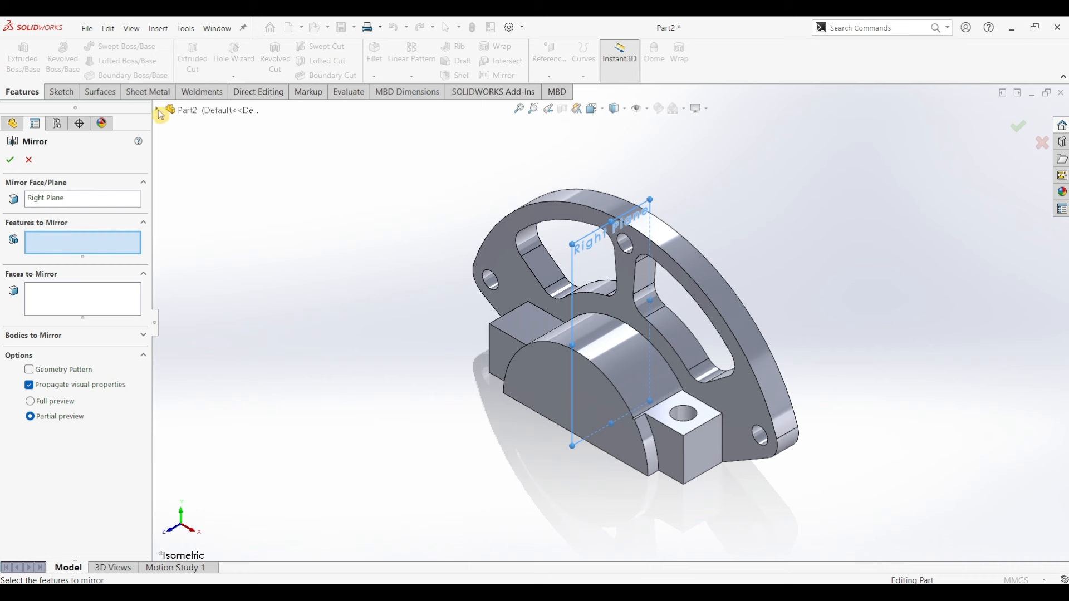
click(158, 111)
click(205, 284)
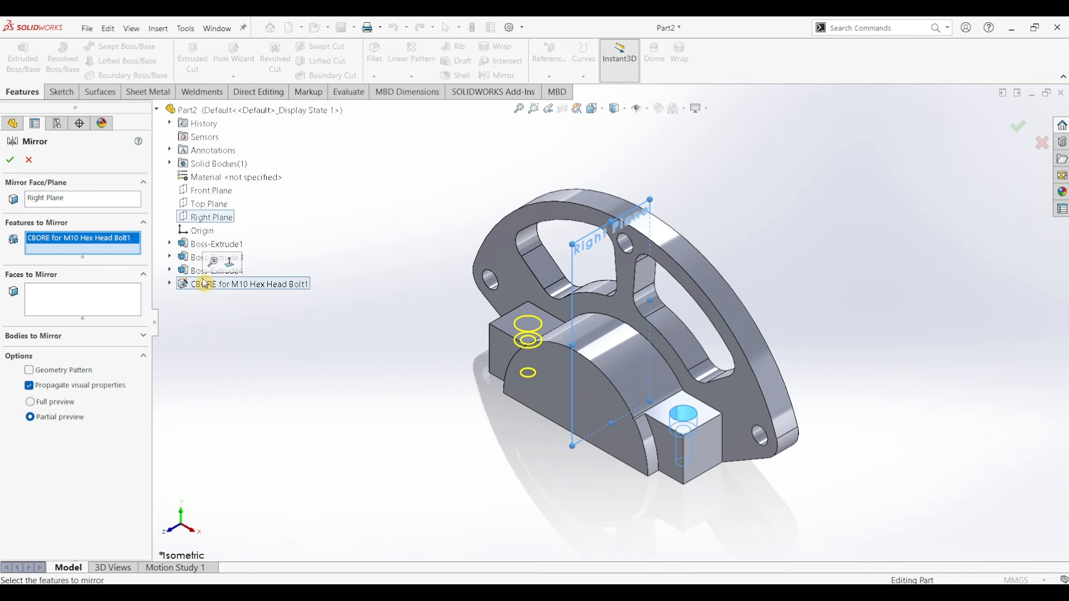
click(12, 161)
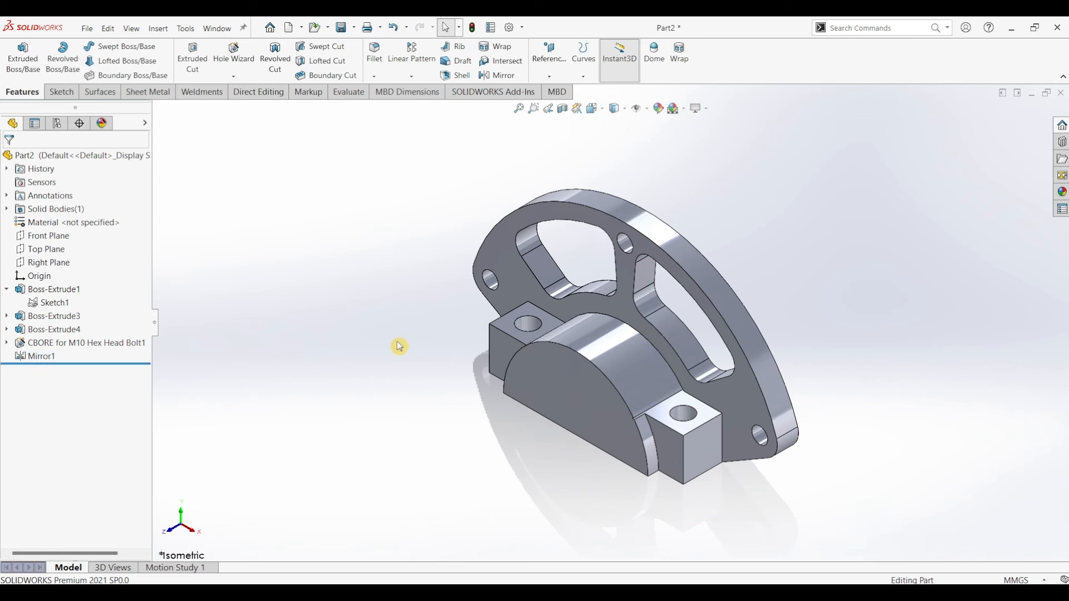
Sketch a circle of about 30 mm radius centred on the origin on the half-disc boss's front face
click(552, 399)
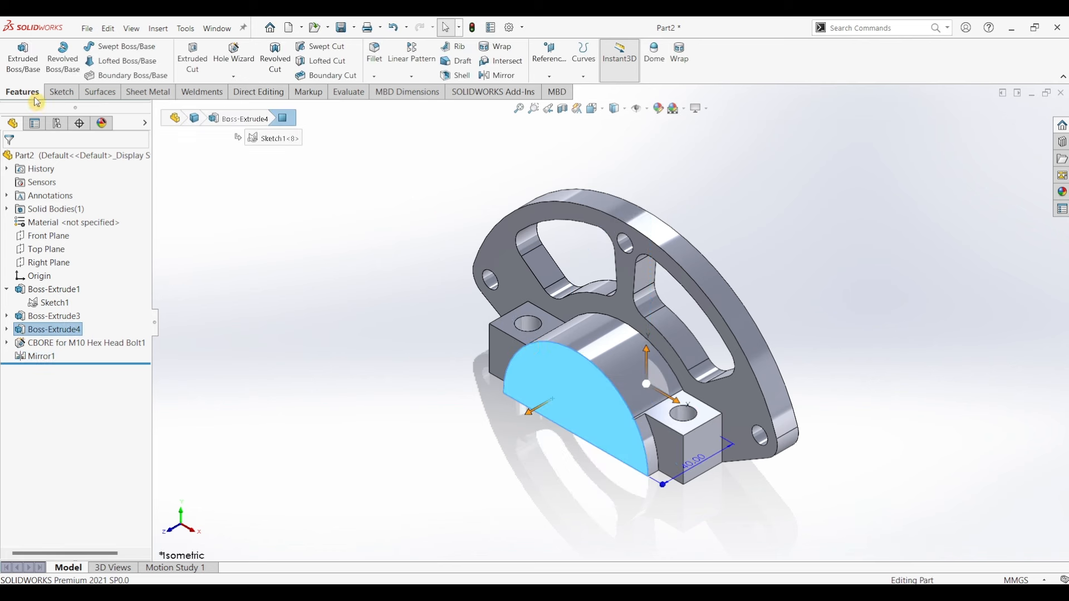
click(61, 92)
click(17, 60)
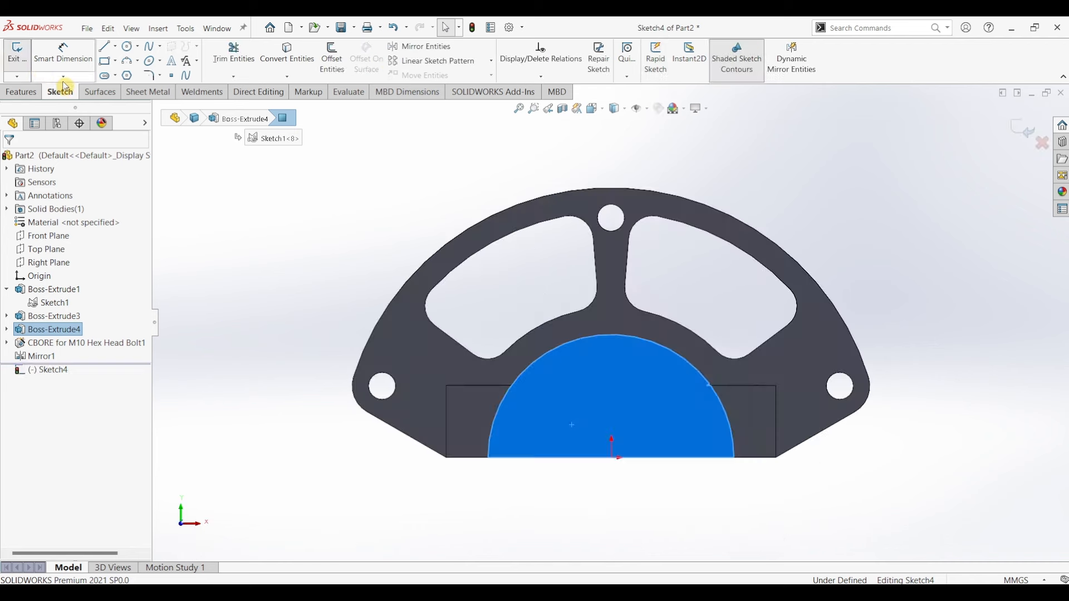
click(127, 46)
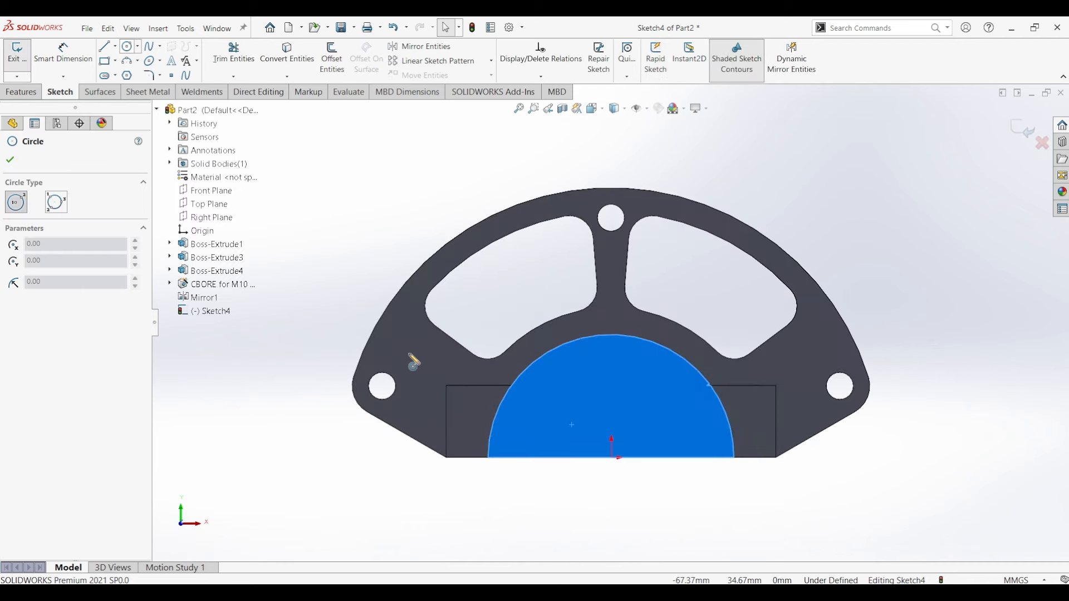
click(614, 458)
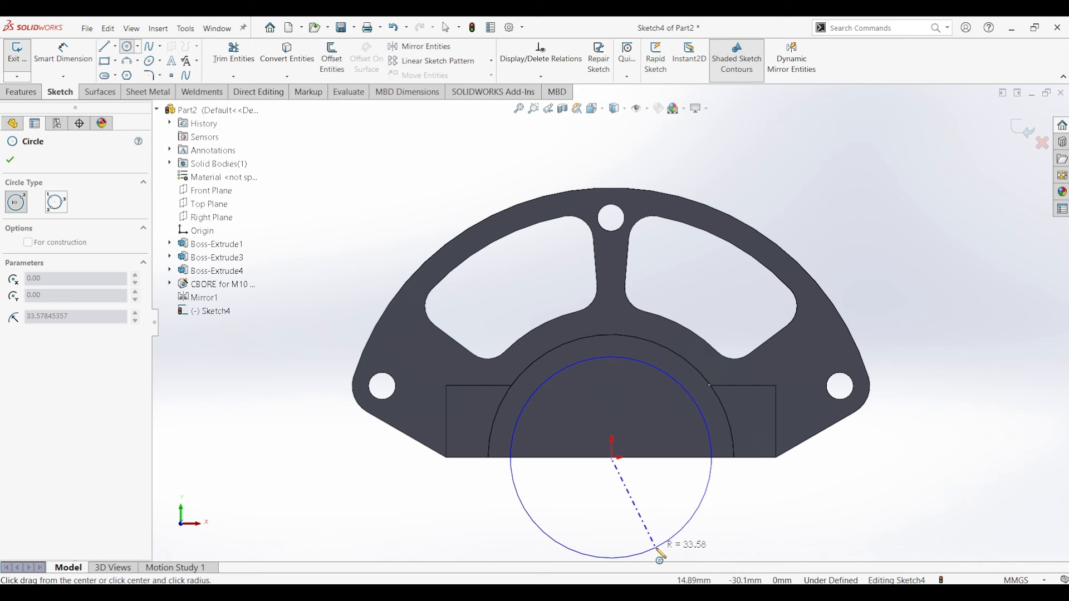
click(651, 541)
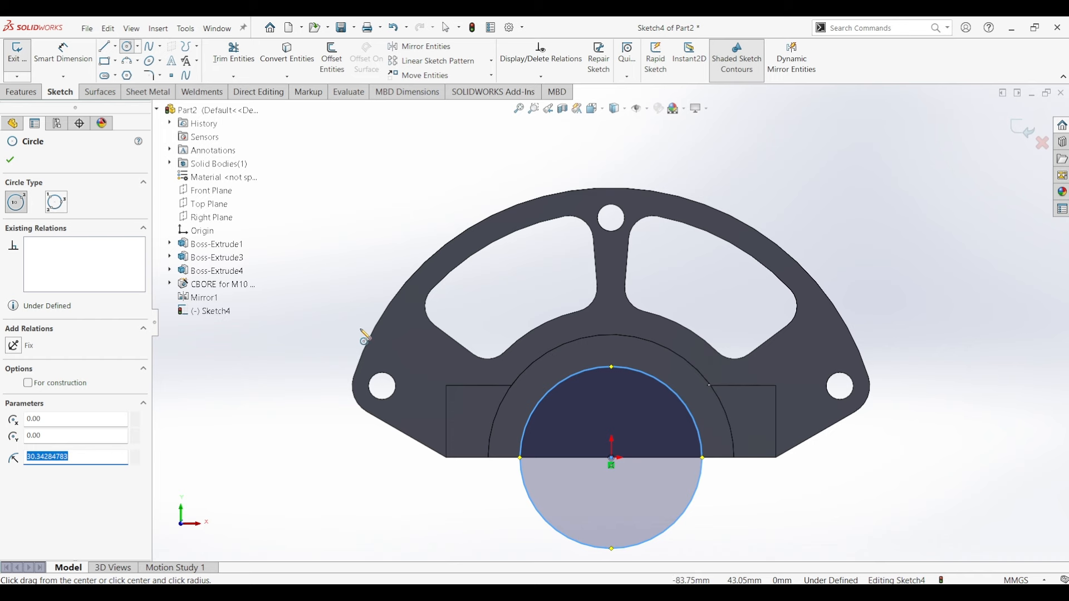
Dimension the circle's diameter as 29*2, giving 58 mm
click(63, 53)
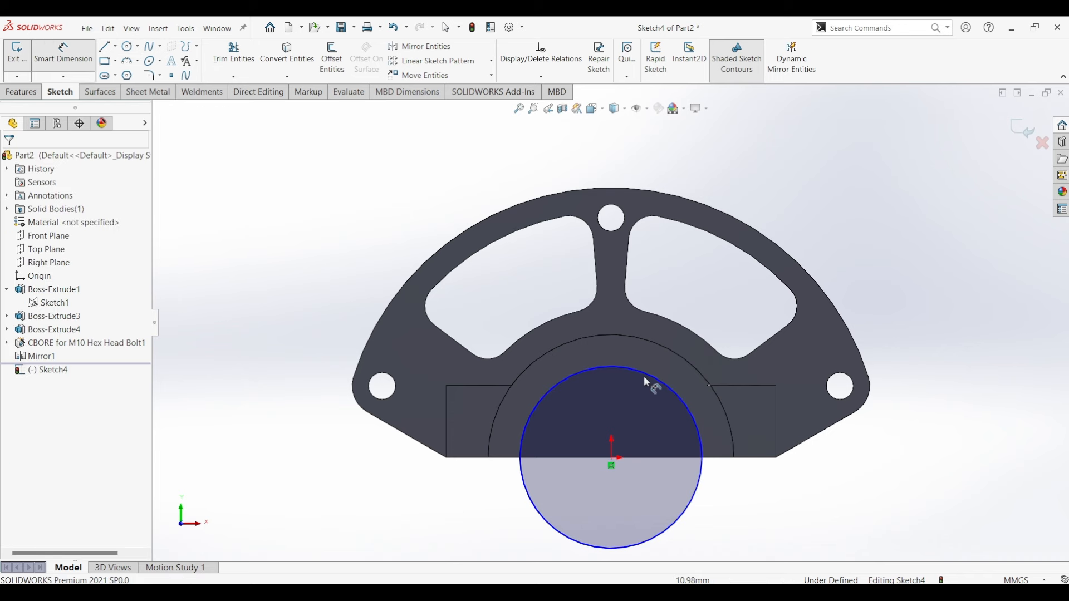
click(579, 373)
click(526, 321)
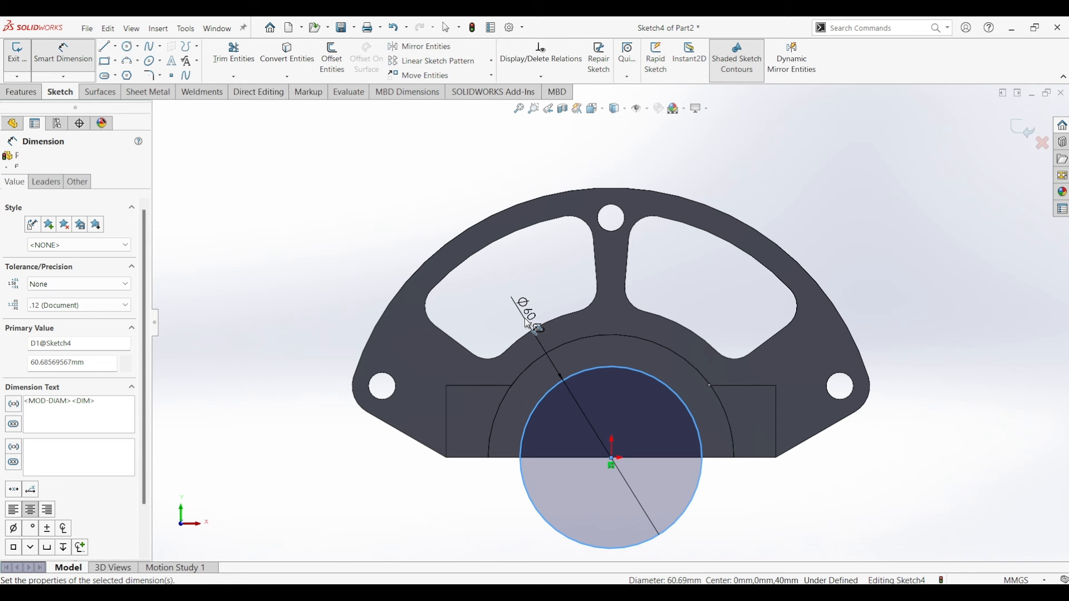
key(Return)
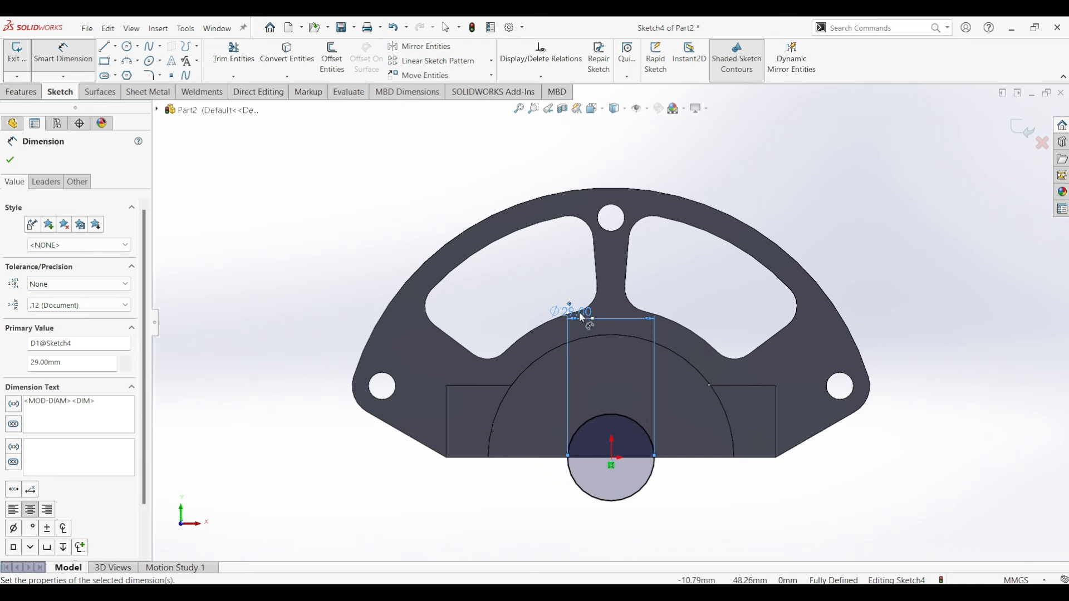
double_click(587, 318)
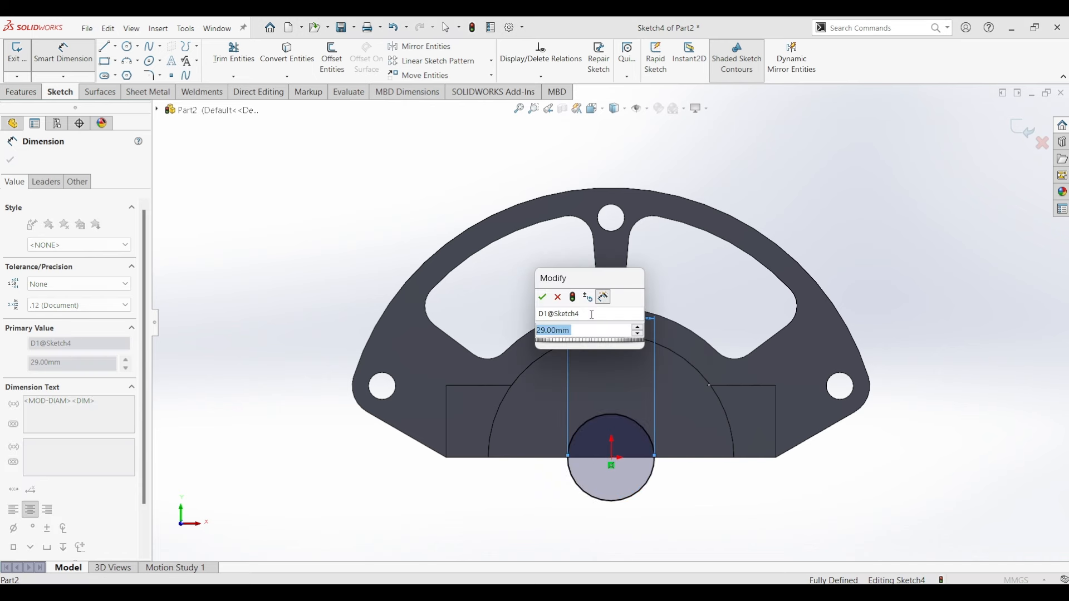
text(29*2)
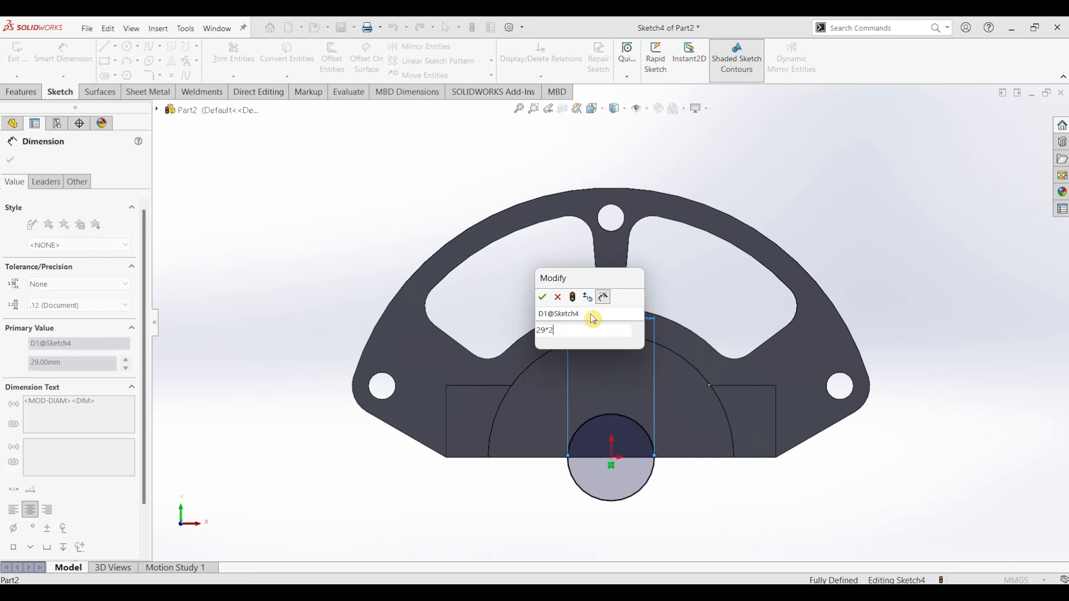
key(Return)
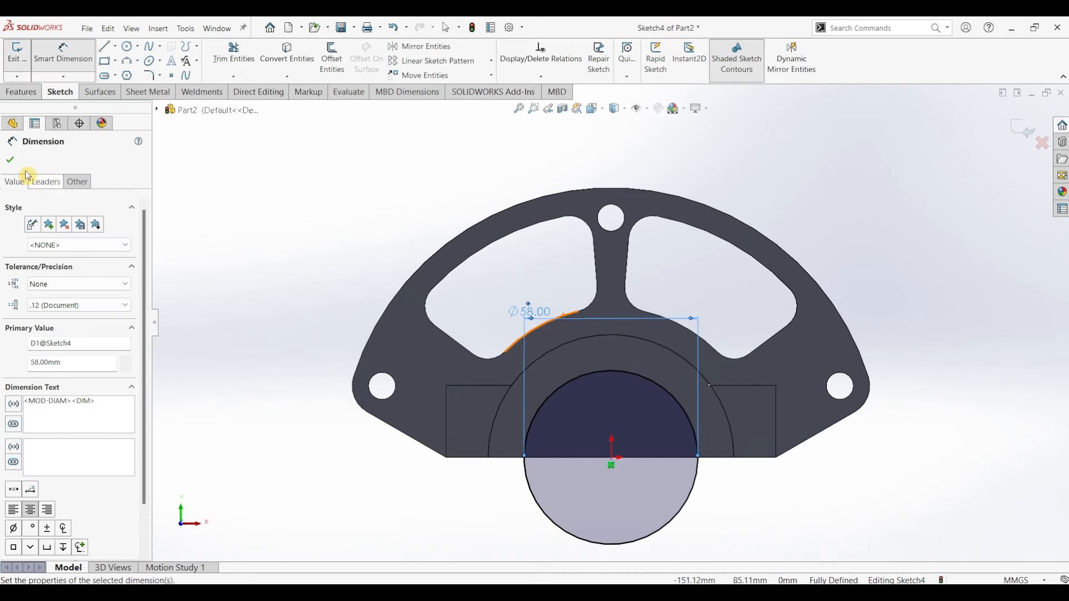
click(12, 163)
click(127, 48)
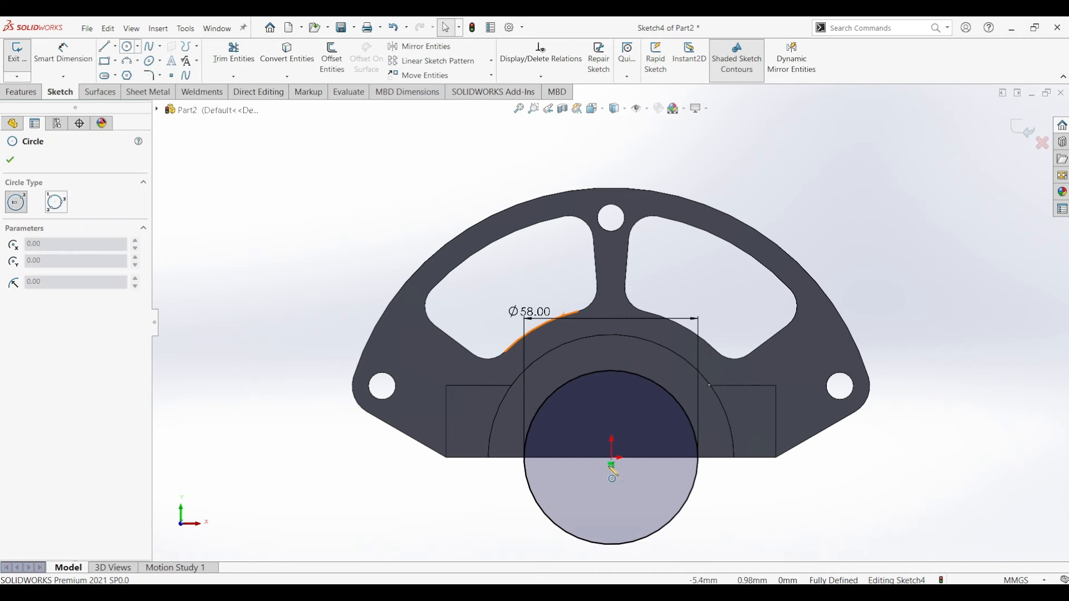
click(612, 458)
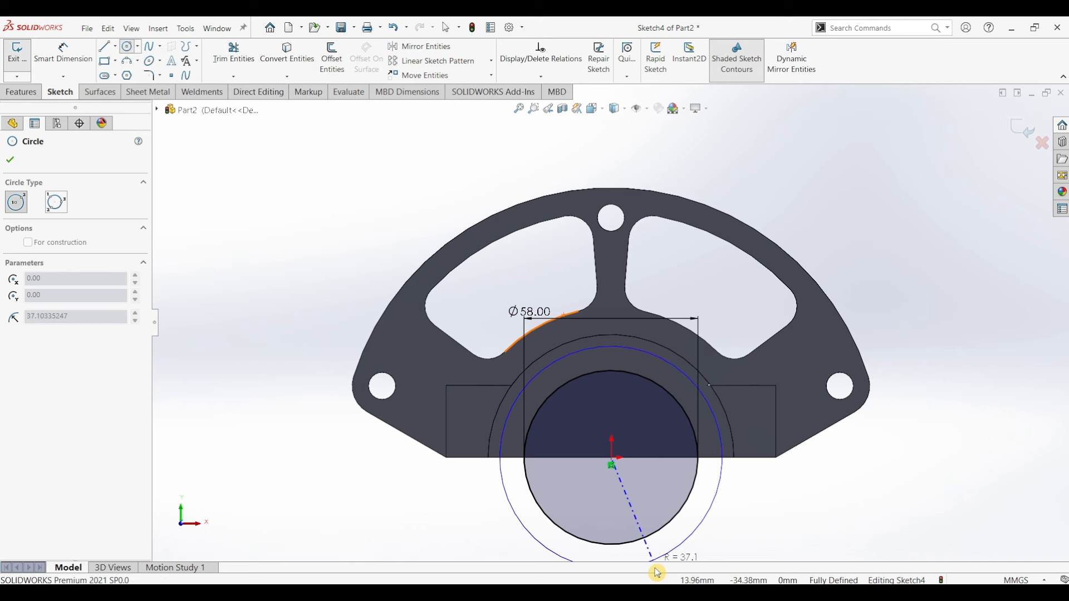
key(Escape)
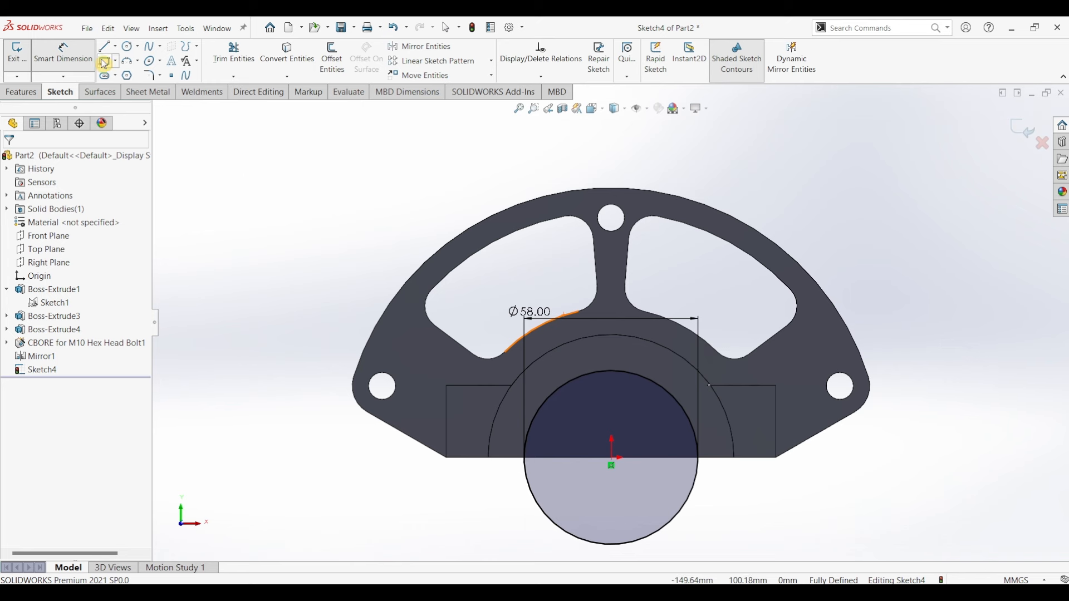
Draw a second, larger circle centred on the origin and set its diameter to 68 mm
click(127, 49)
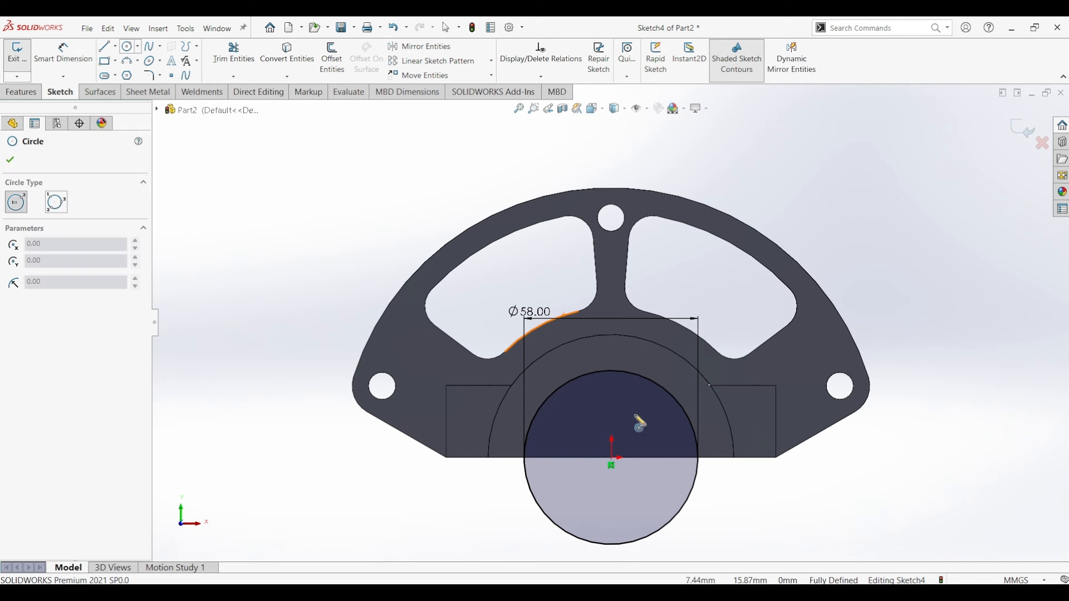
click(612, 458)
click(652, 553)
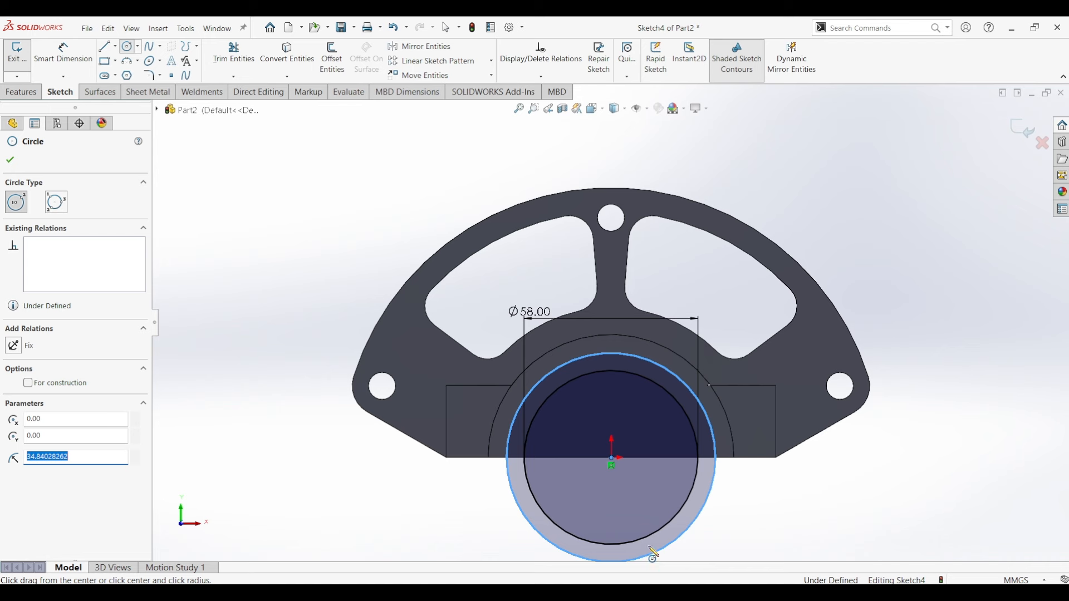
click(48, 52)
click(630, 356)
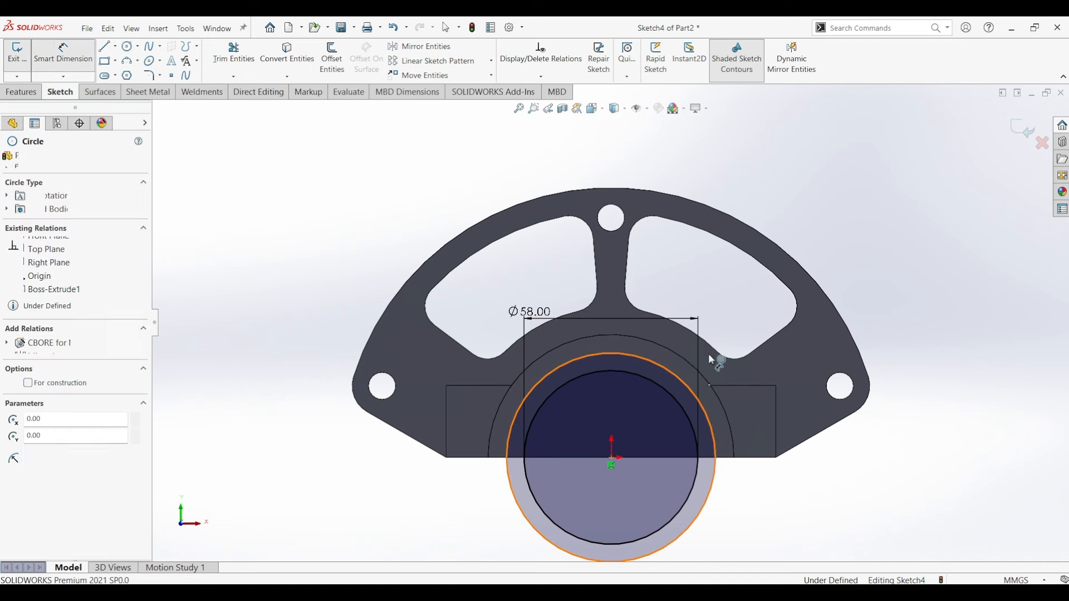
click(768, 358)
text(3)
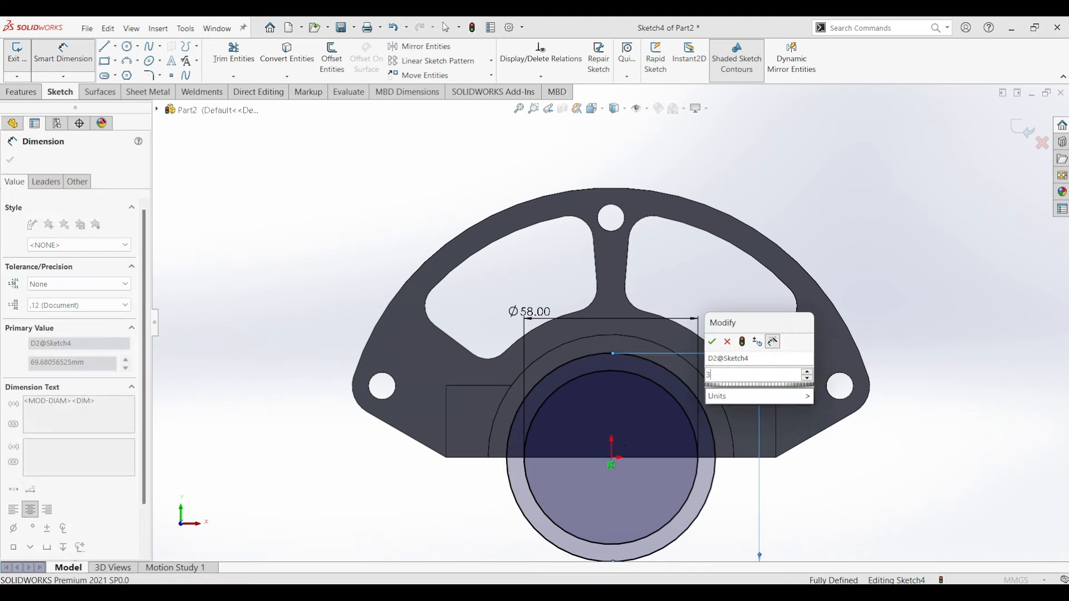
text(8)
key(Return)
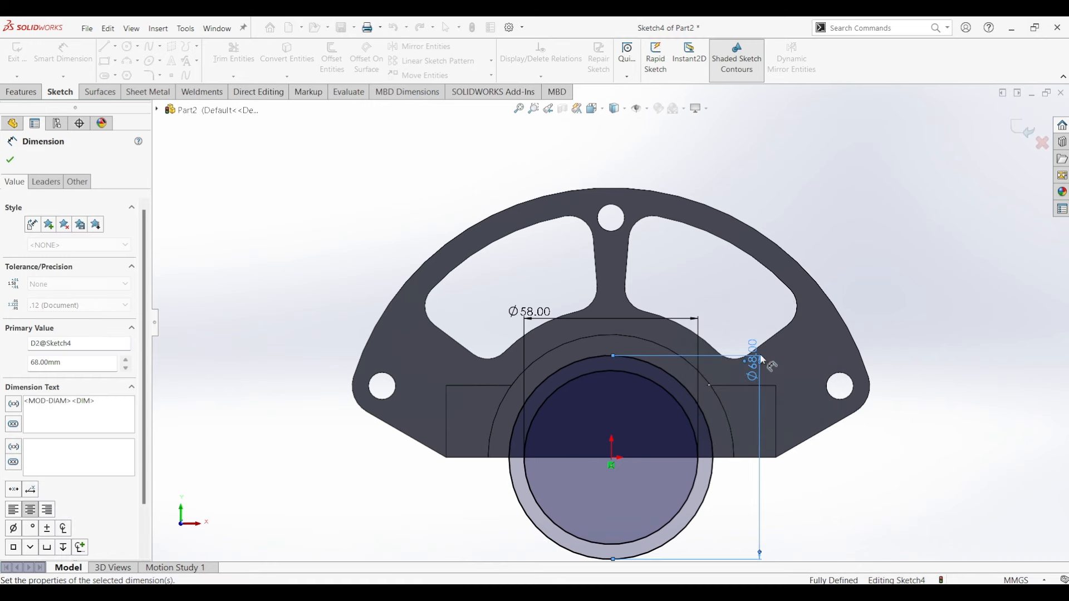
Draw a slanted line from the 58 mm circle to the 68 mm circle, just left of the vertical axis
scroll(619, 390, down, 4)
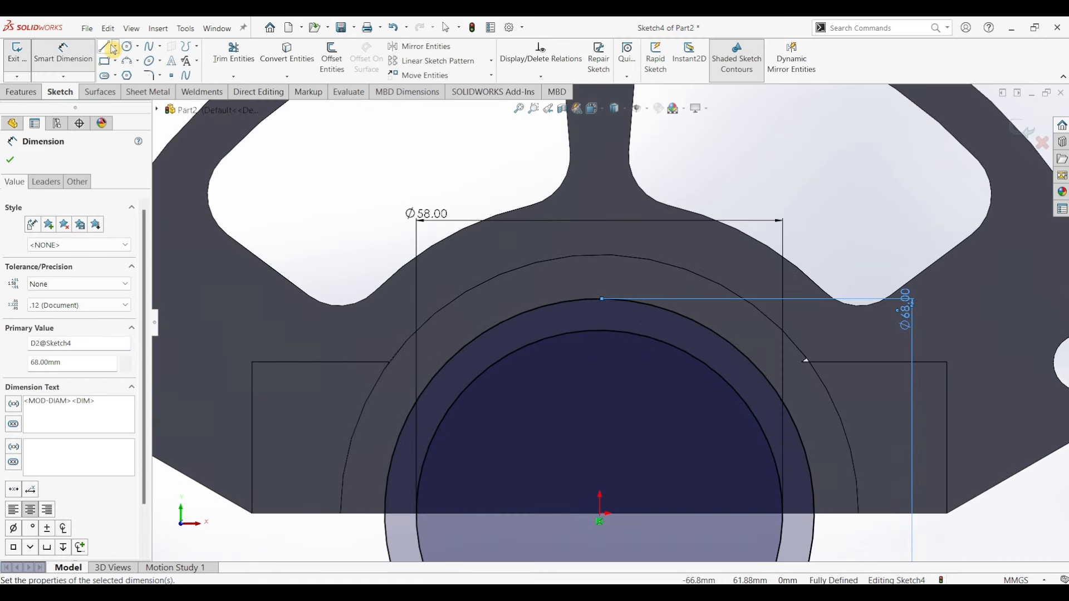
click(104, 47)
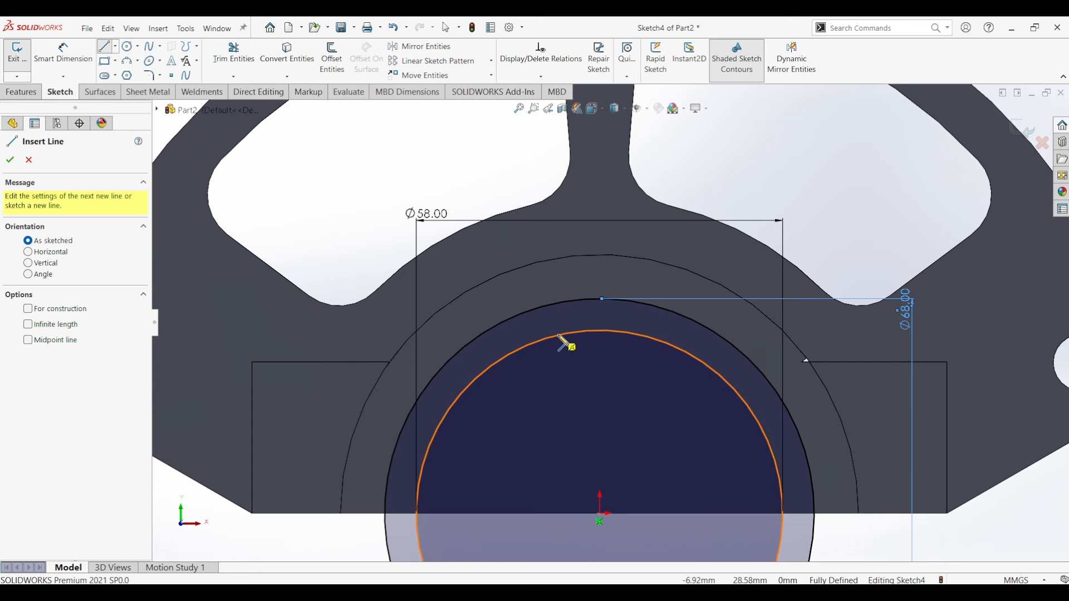
click(495, 364)
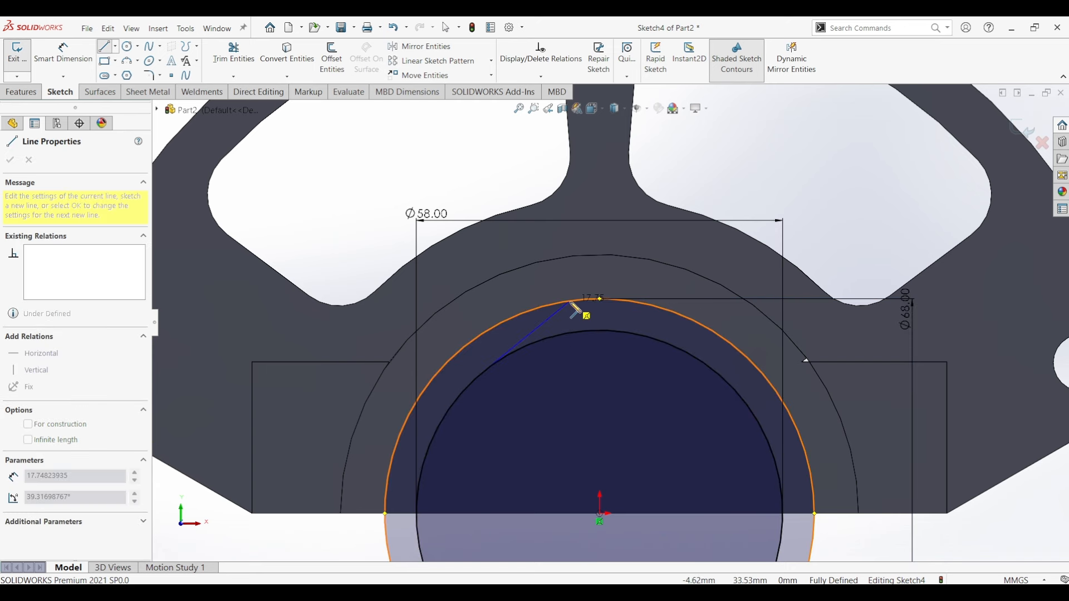
click(571, 301)
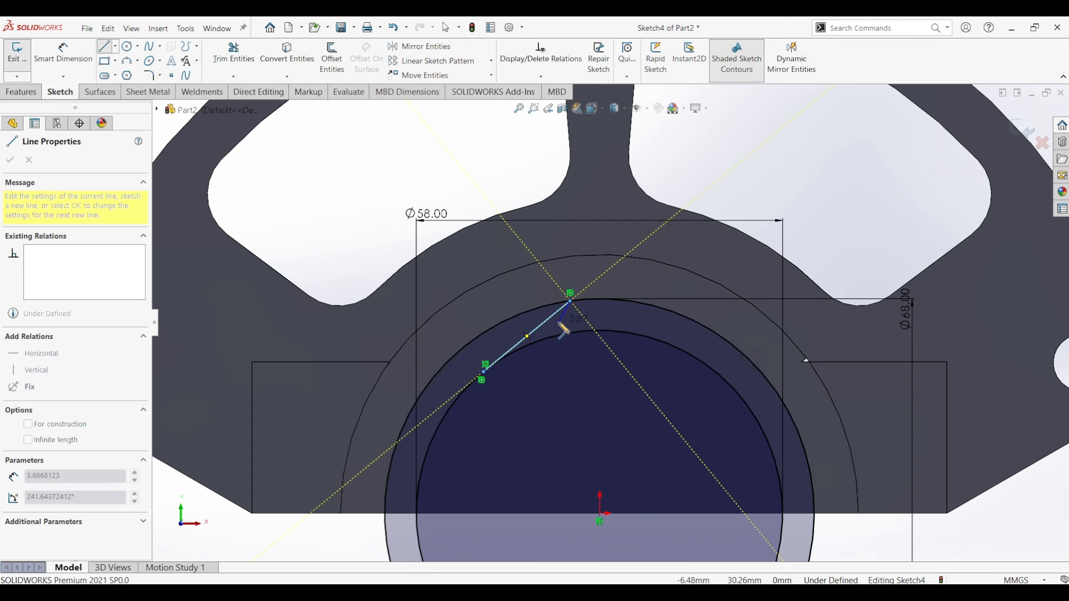
key(Escape)
key(Escape)
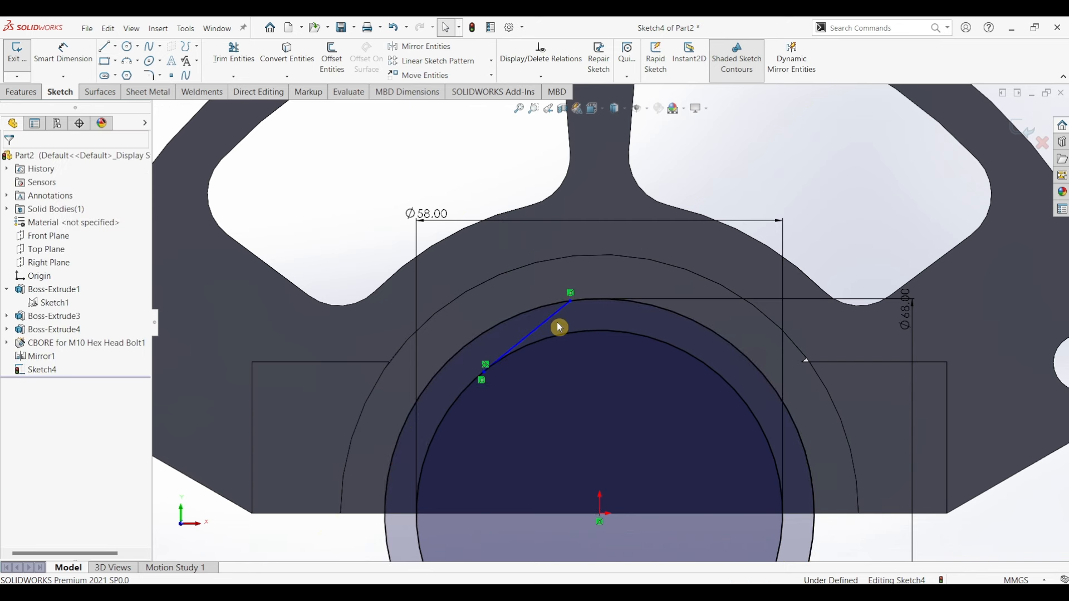
Delete the line's tangent relation and move its lower end along the inner circle, making the line about 5.5 mm long
click(486, 365)
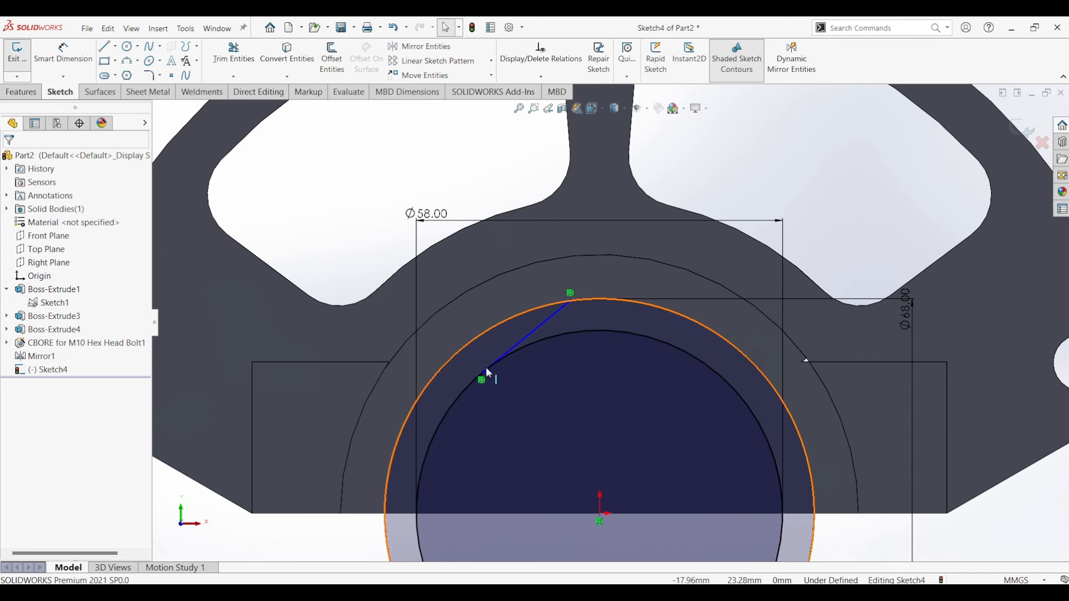
drag(489, 371, 561, 335)
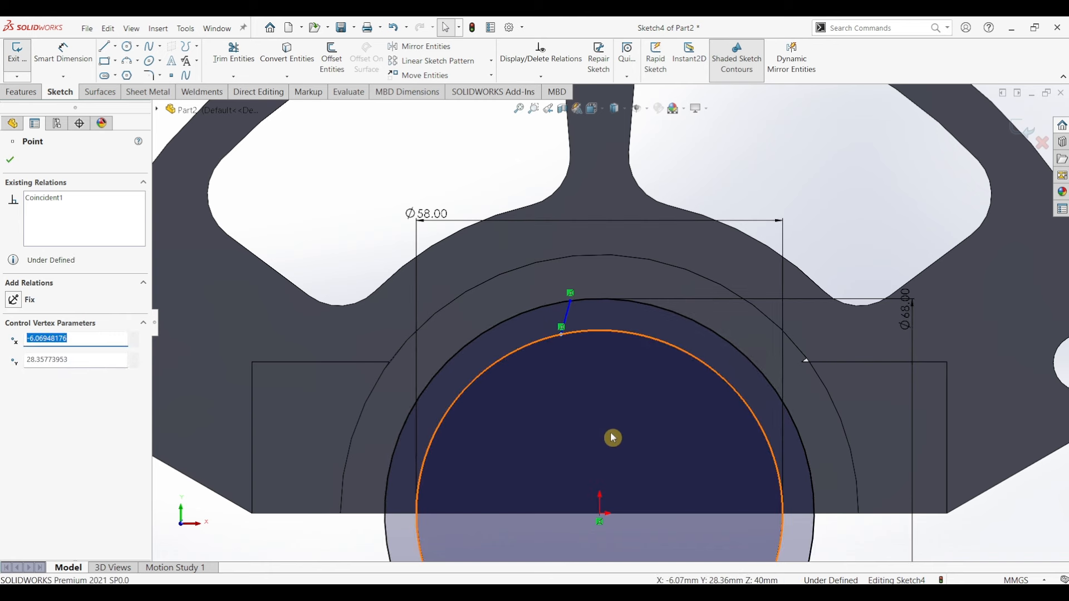
scroll(612, 436, up, 1)
key(Escape)
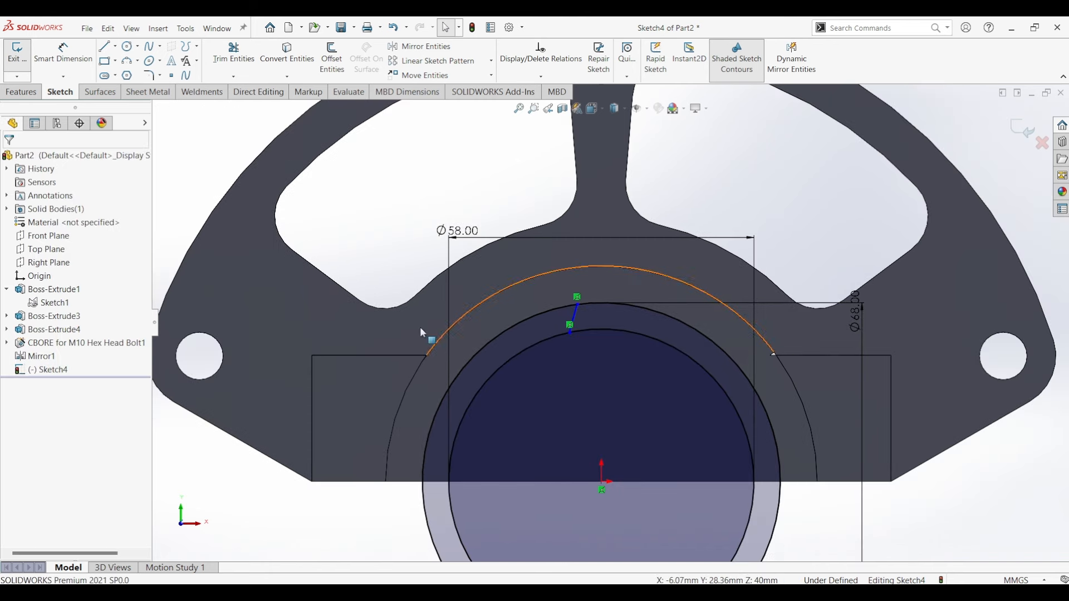
Draw a vertical construction centerline about 11.7 mm long upward from the origin
click(115, 46)
click(125, 72)
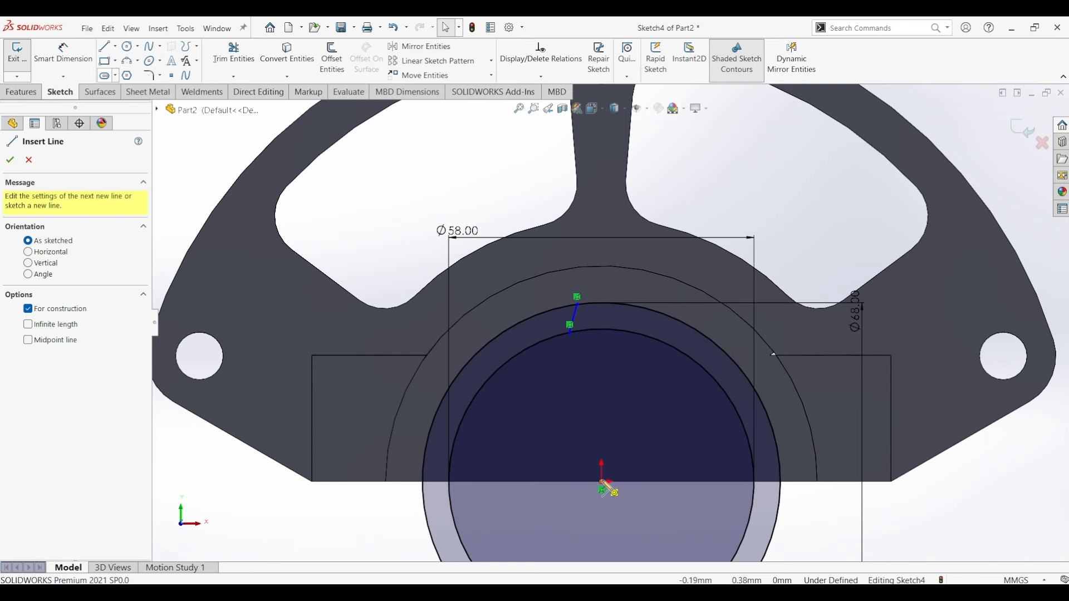
click(602, 485)
click(601, 420)
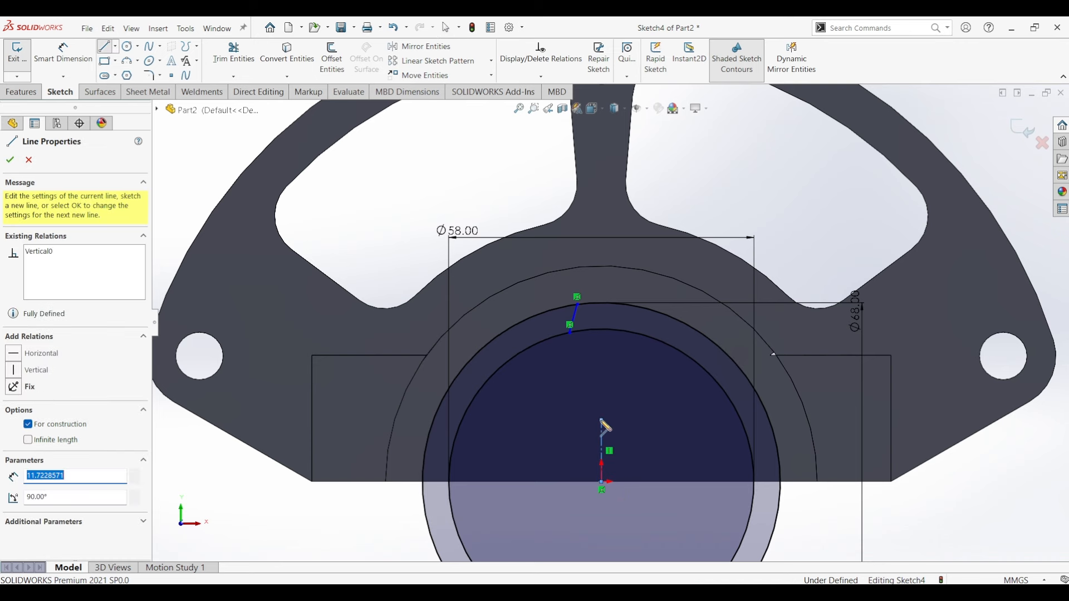
key(Escape)
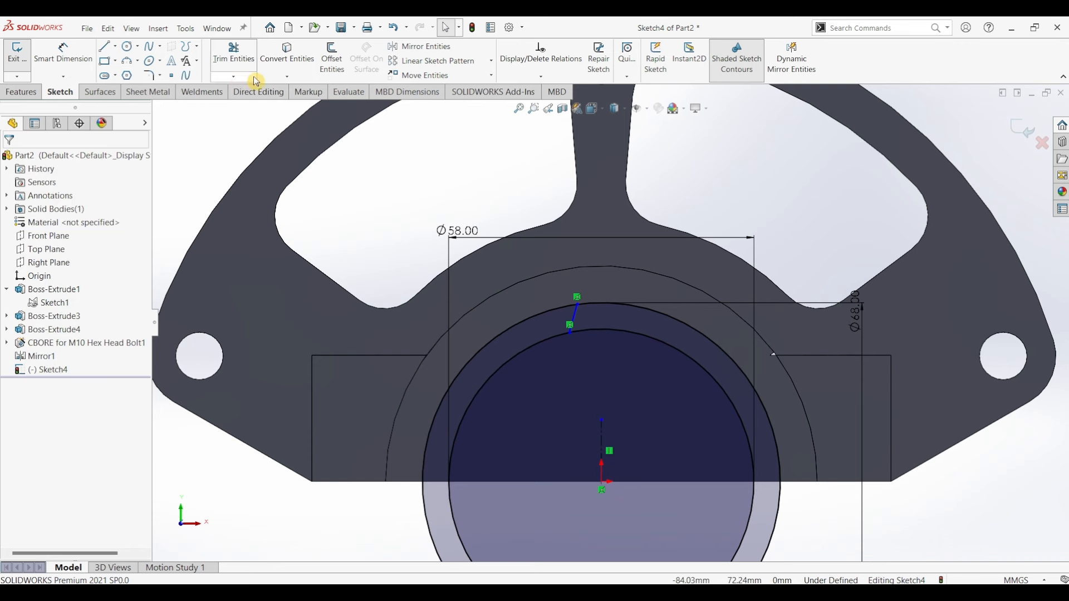
Mirror the short slanted line about the vertical centerline, keeping the original
click(444, 51)
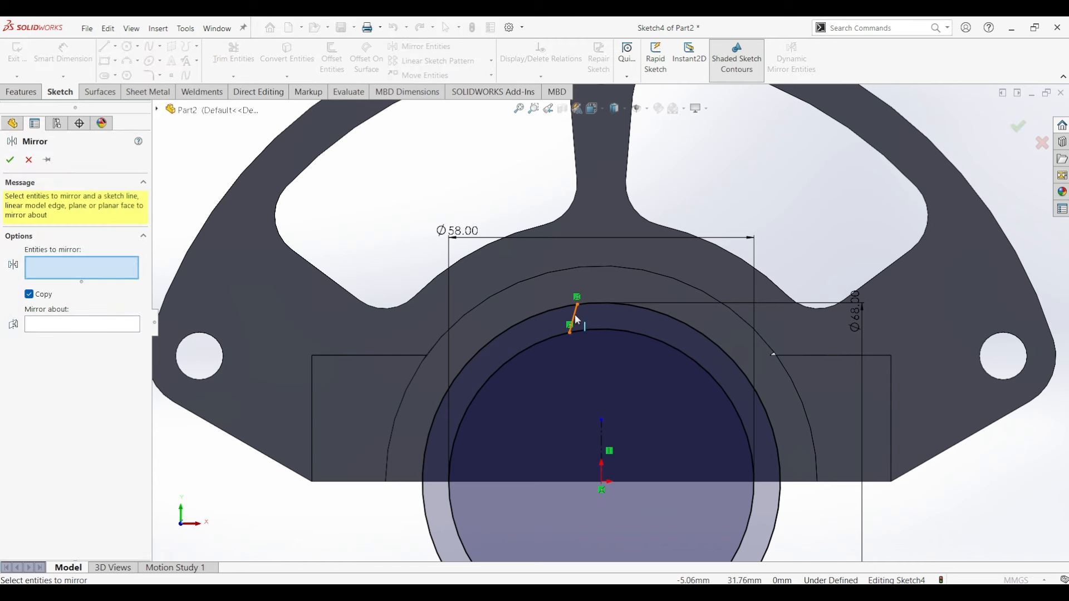
click(61, 325)
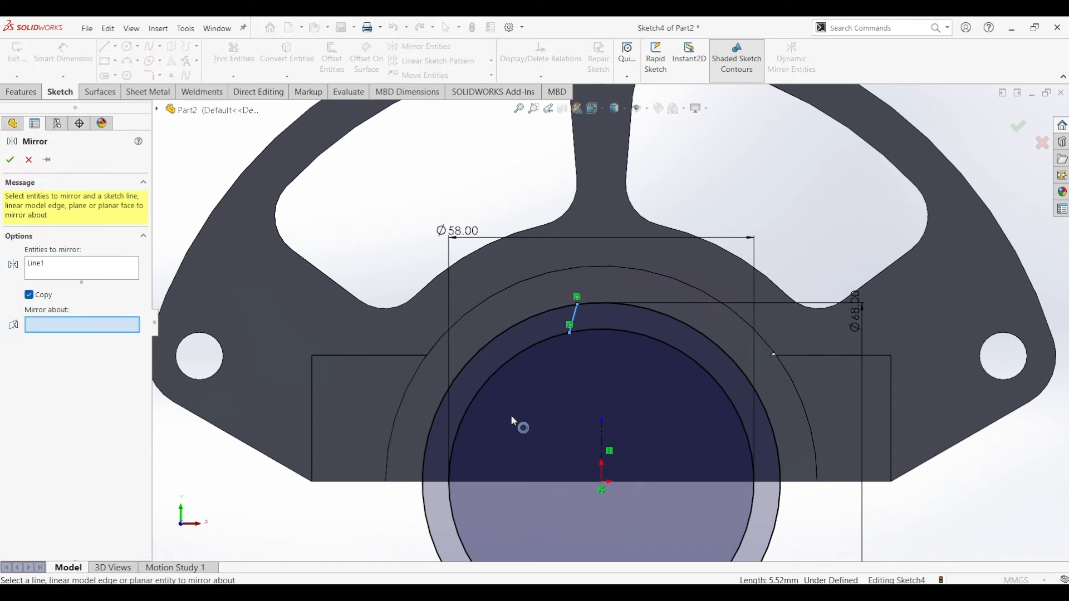
click(601, 436)
click(10, 160)
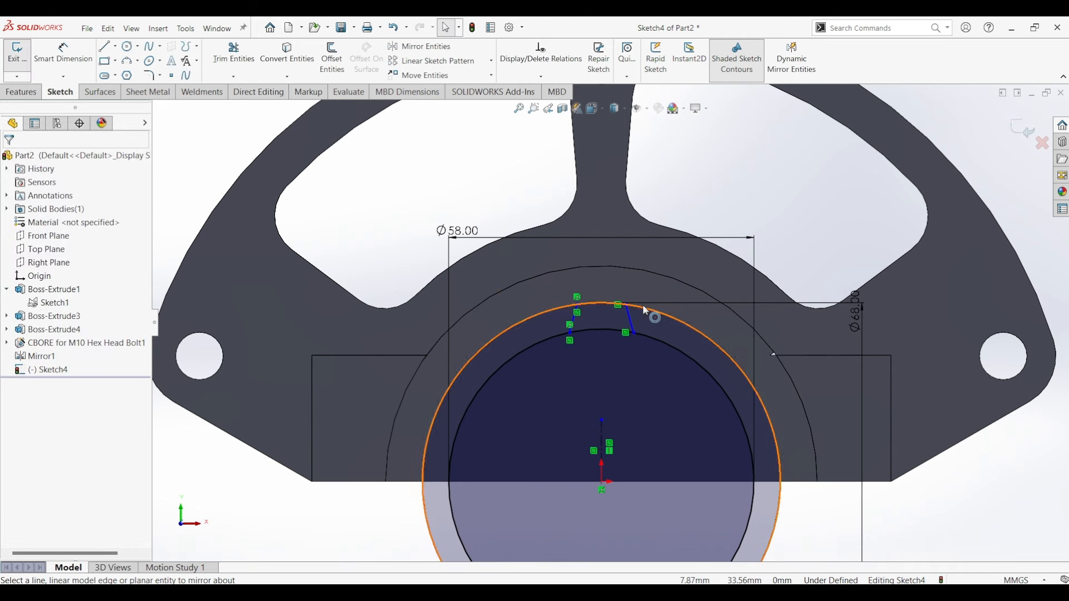
Dimension the angle between the two slanted tooth flank lines and set it to 15°
click(64, 53)
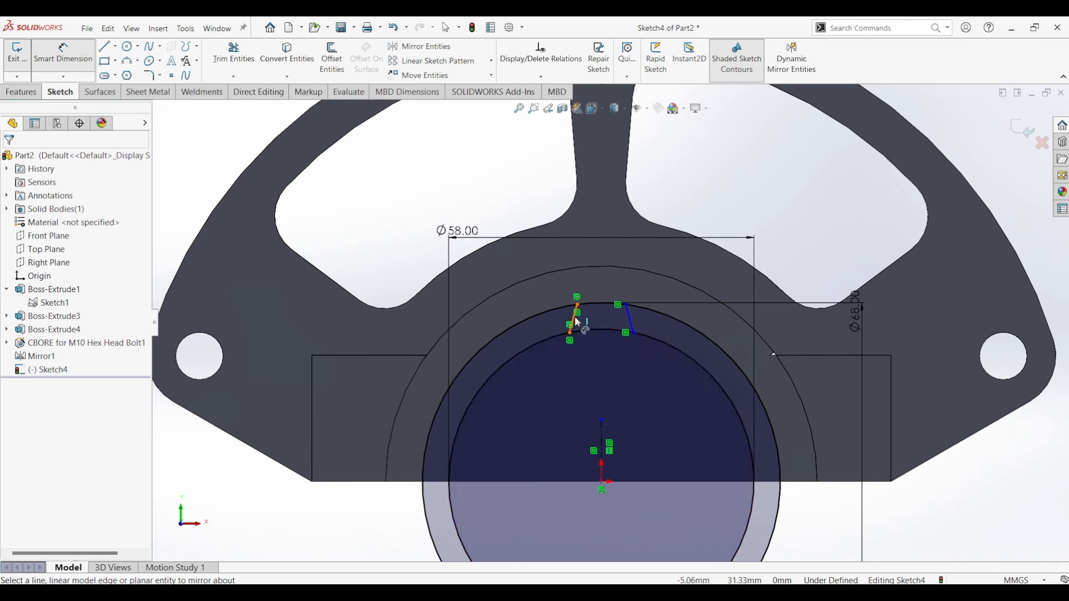
click(626, 322)
click(633, 322)
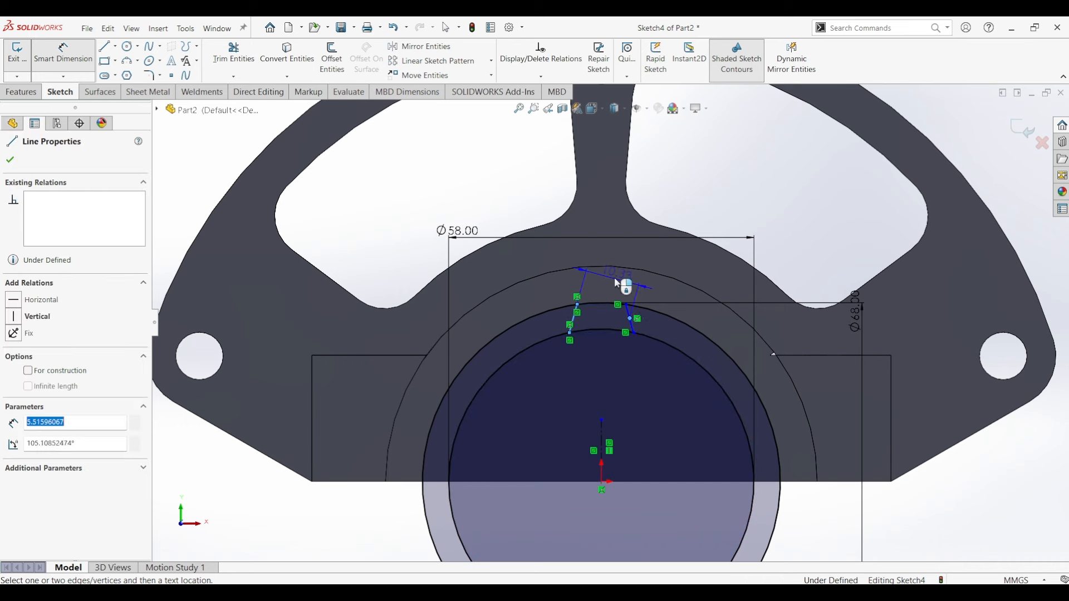
key(Escape)
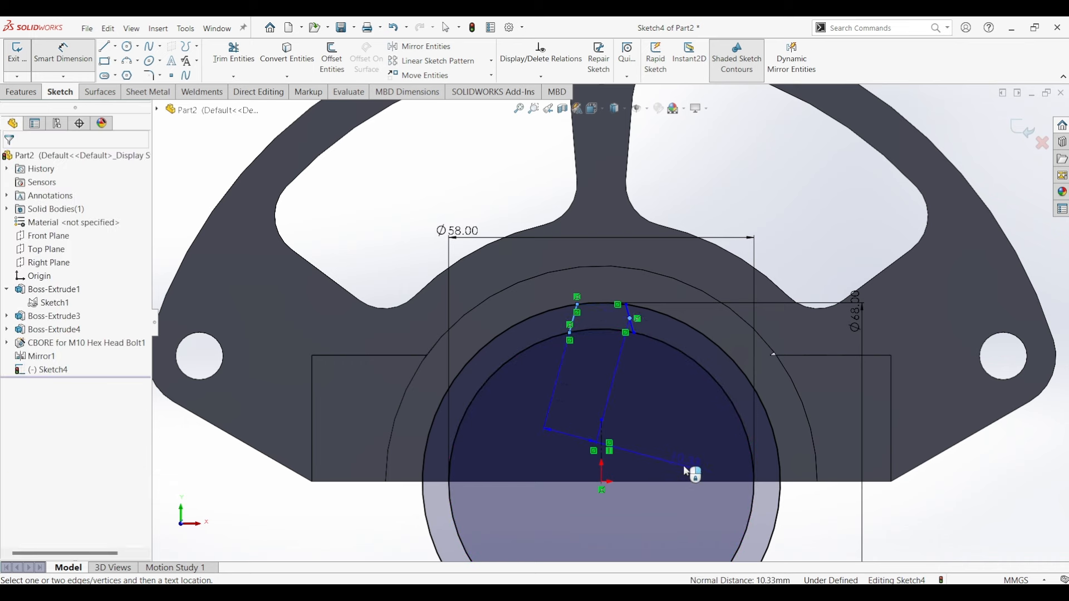
click(632, 328)
click(624, 425)
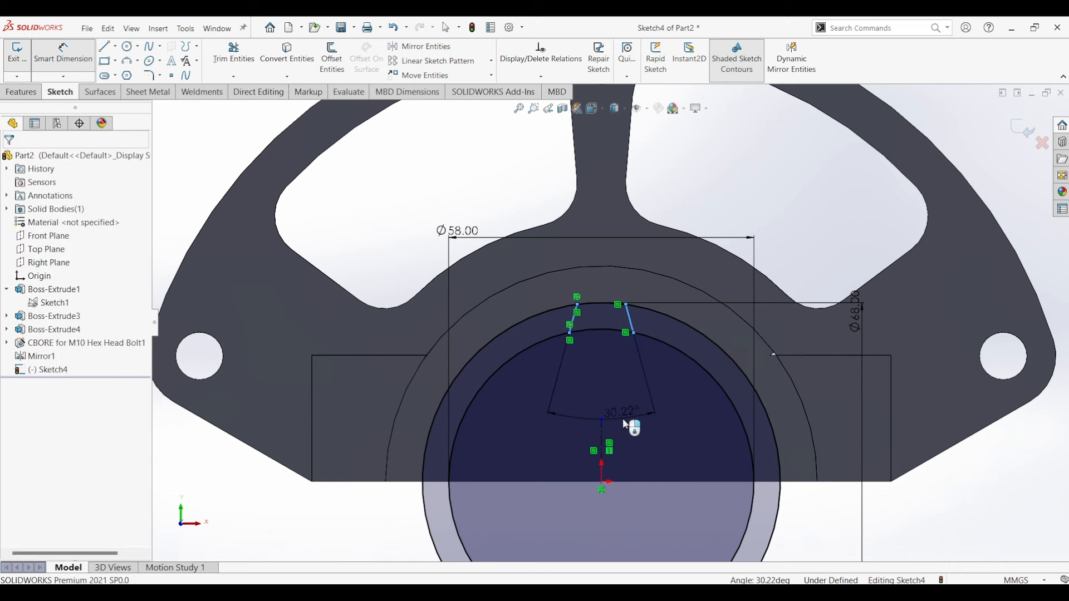
text(15)
key(Return)
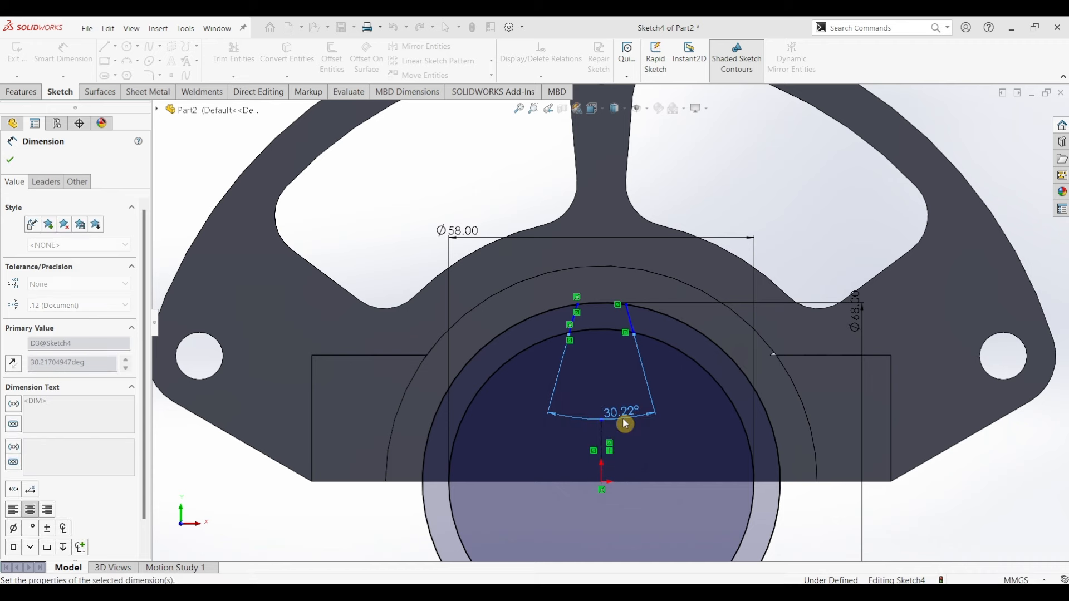
key(Escape)
Draw two 34 mm construction centerlines from the origin to the upper ends of the left and right tooth flanks
scroll(624, 381, down, 2)
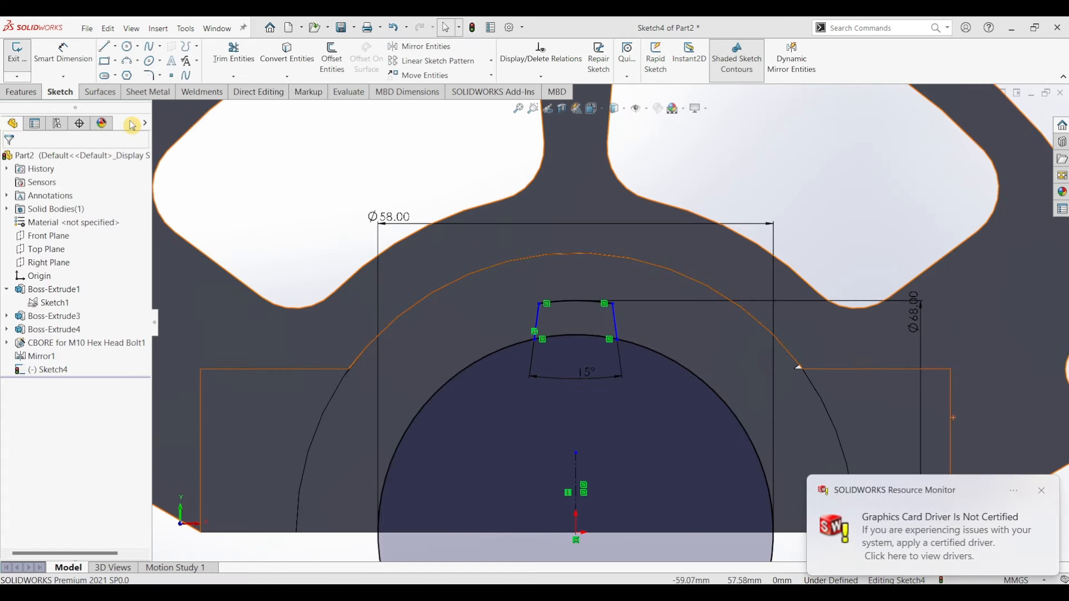
click(115, 48)
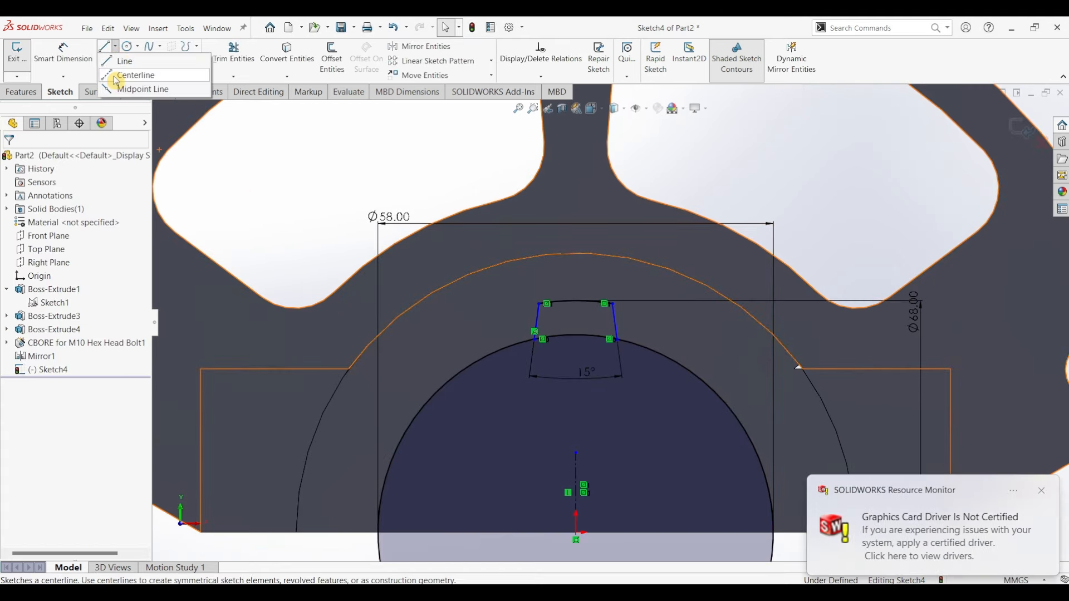
click(119, 69)
drag(577, 534, 539, 304)
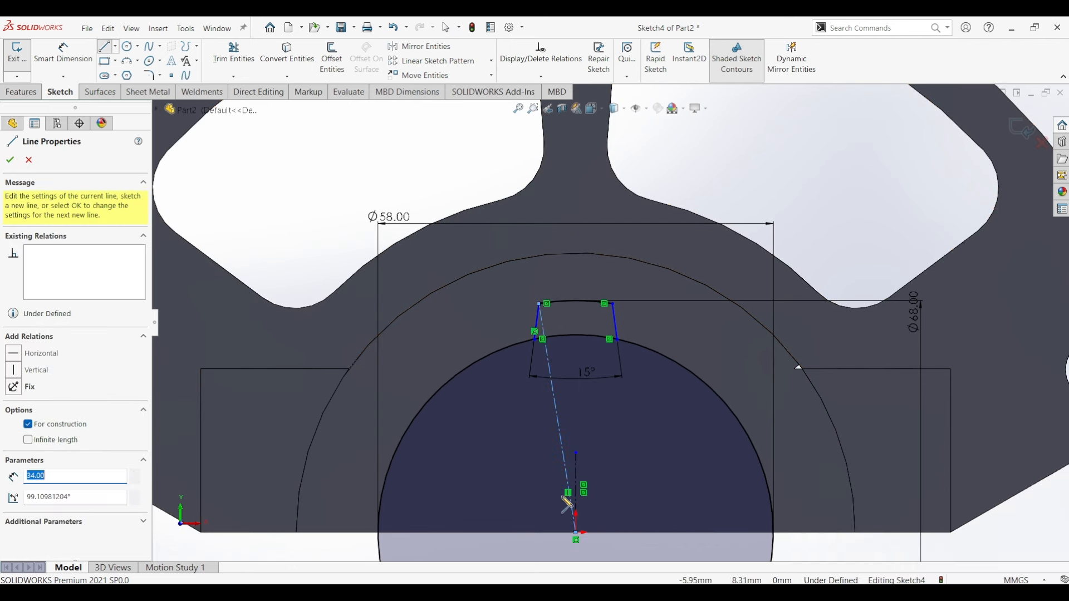
drag(577, 536, 613, 304)
Dimension the angle between the two slanted construction centerlines and set it to 9.25°
click(46, 51)
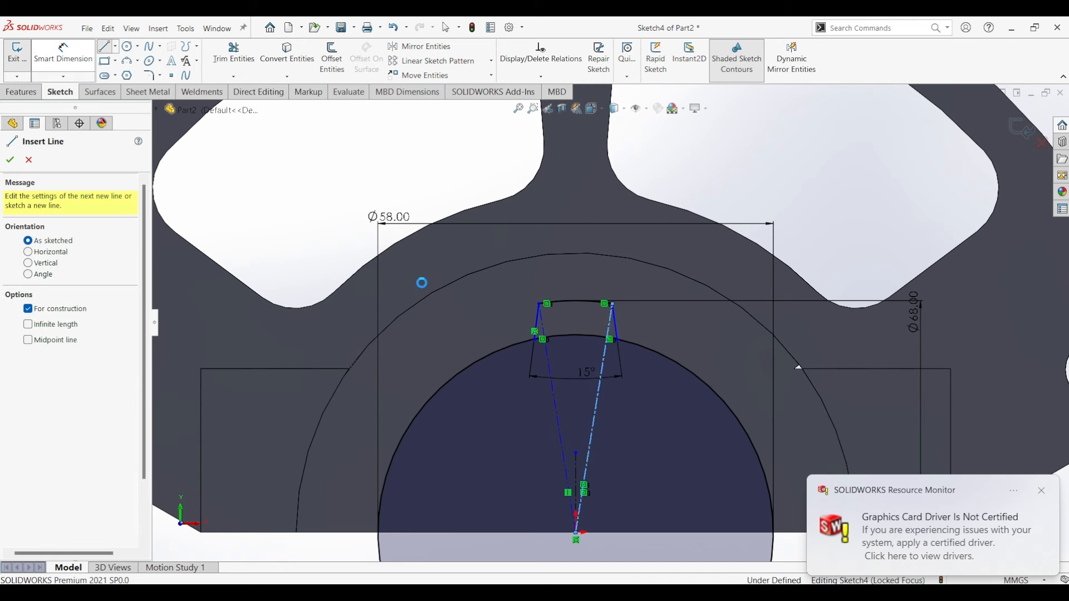
click(559, 426)
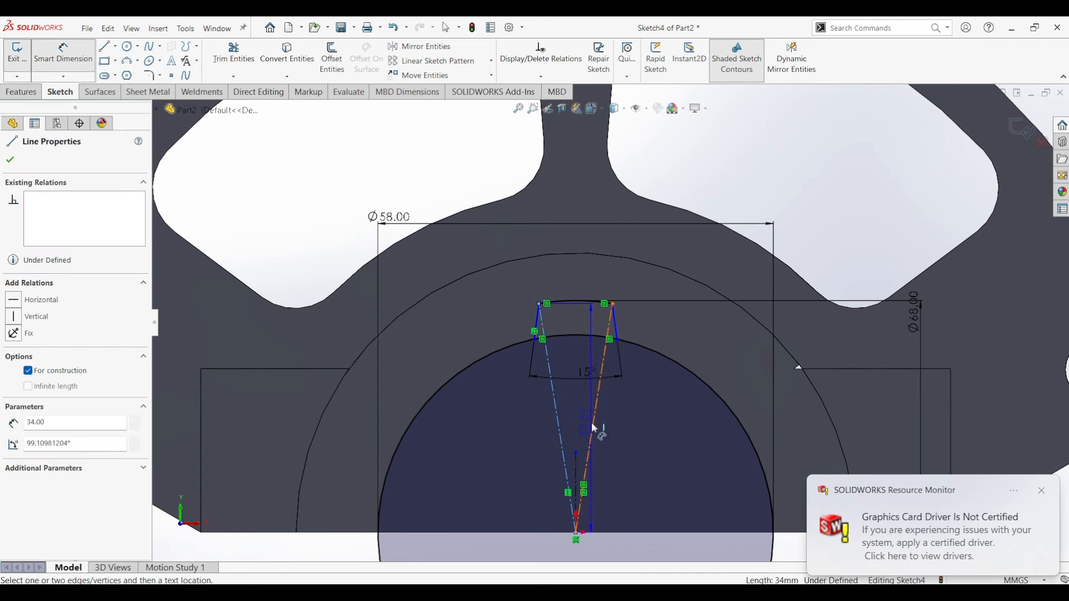
click(595, 429)
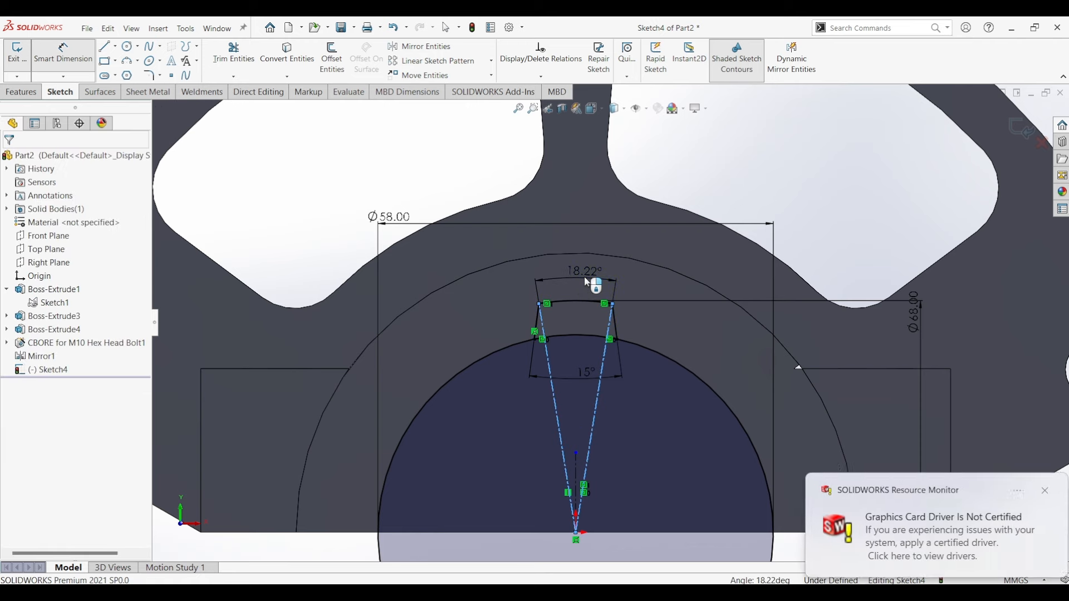
click(586, 282)
text(9.25)
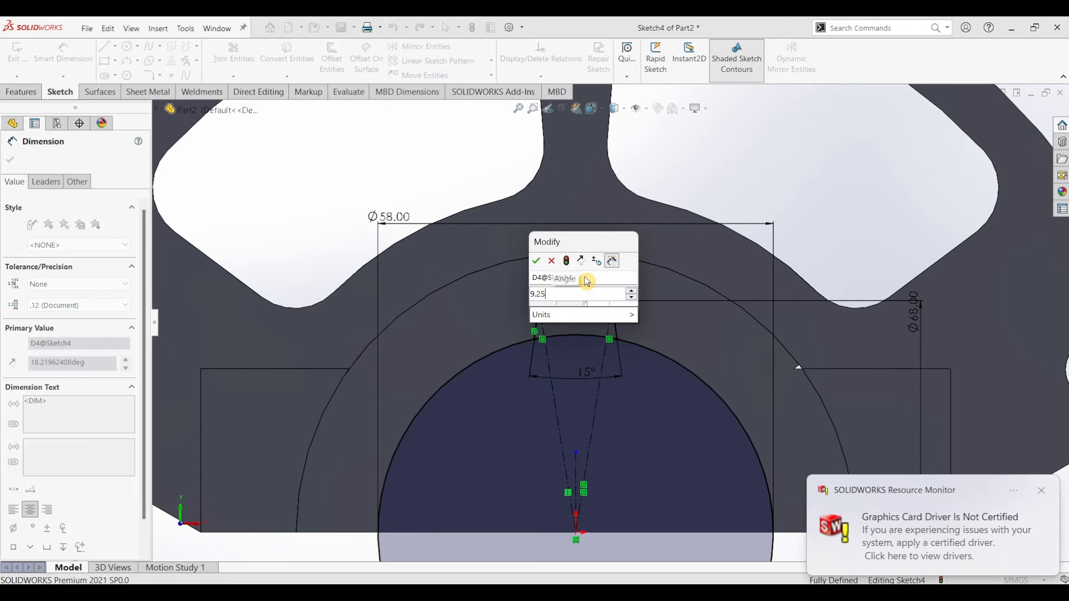
key(Return)
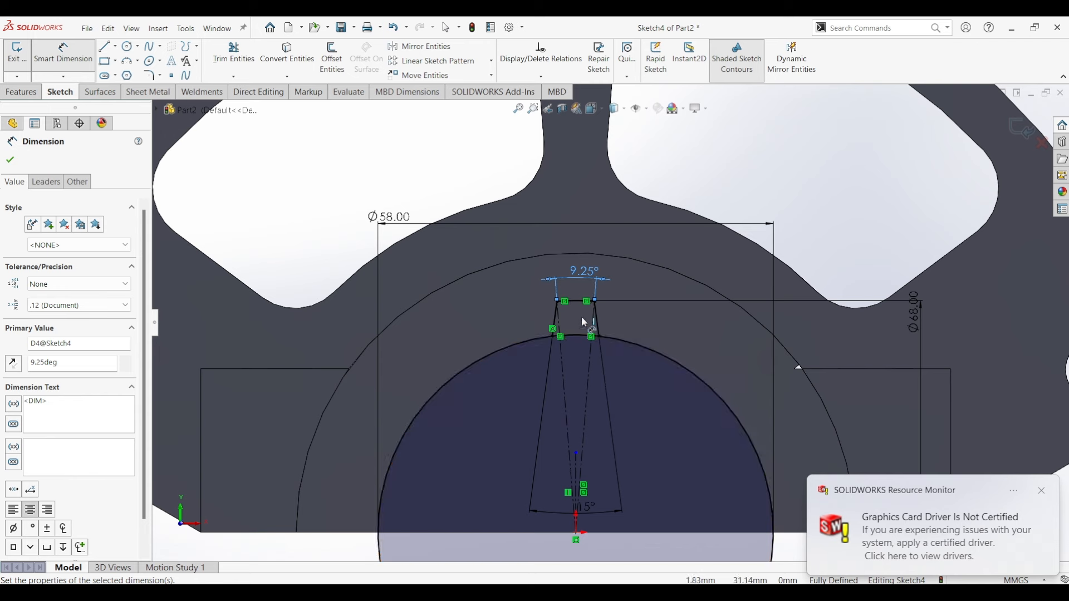
click(17, 161)
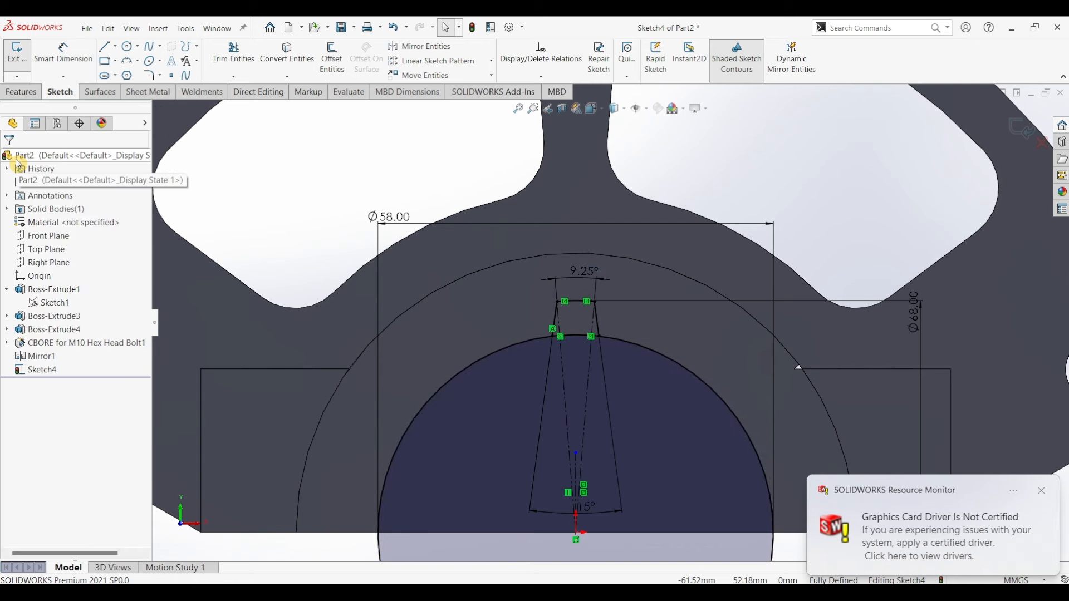
Trim away the portions of the 58 mm circle between the two tooth flanks to open the tooth's base
click(234, 53)
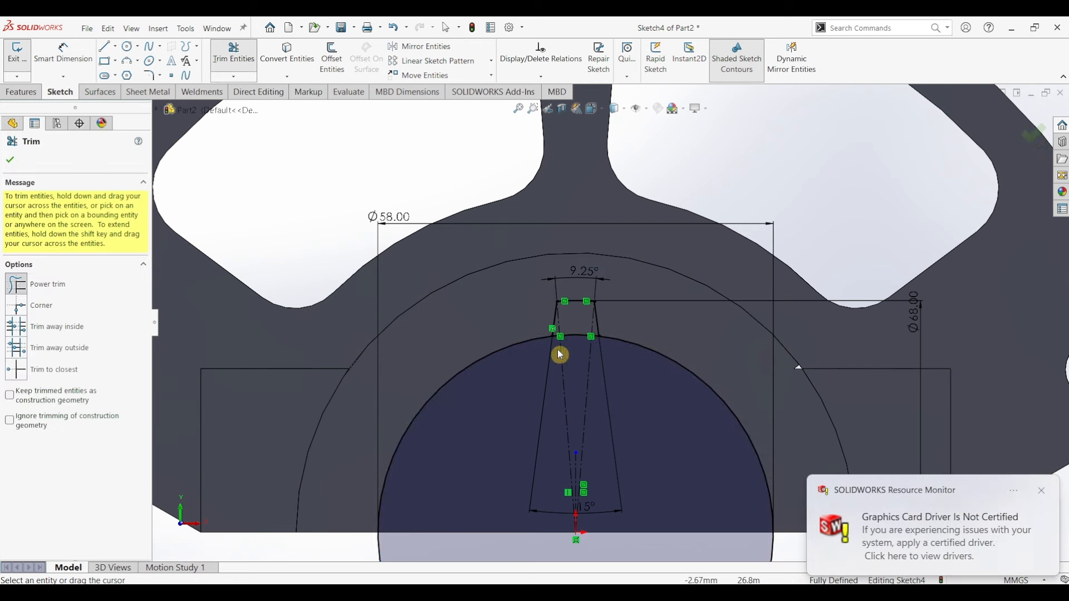
drag(569, 332, 576, 349)
scroll(576, 349, down, 5)
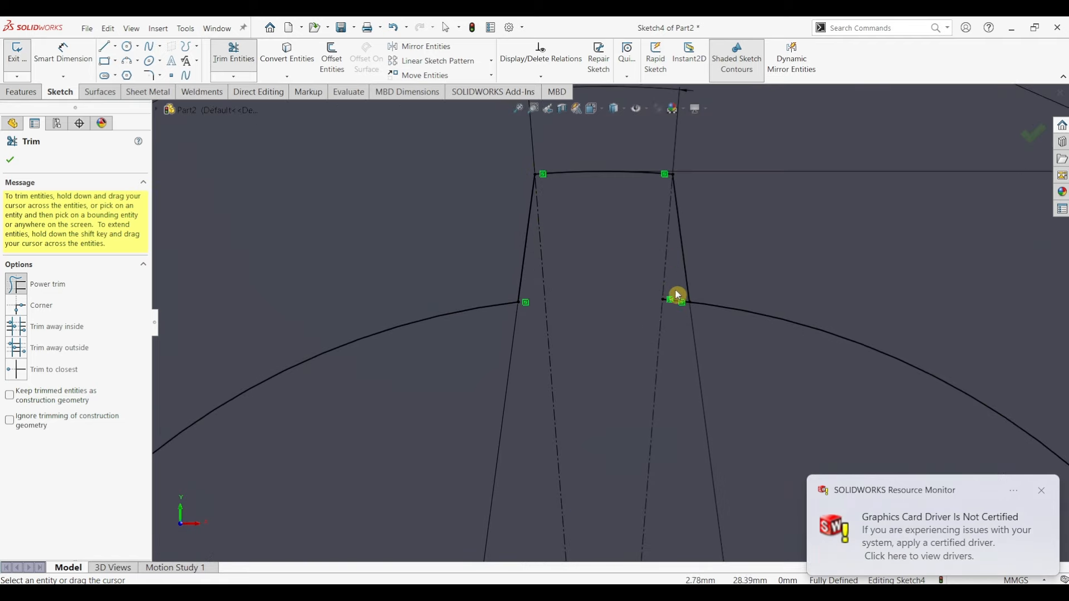
drag(676, 296, 675, 342)
scroll(596, 358, up, 5)
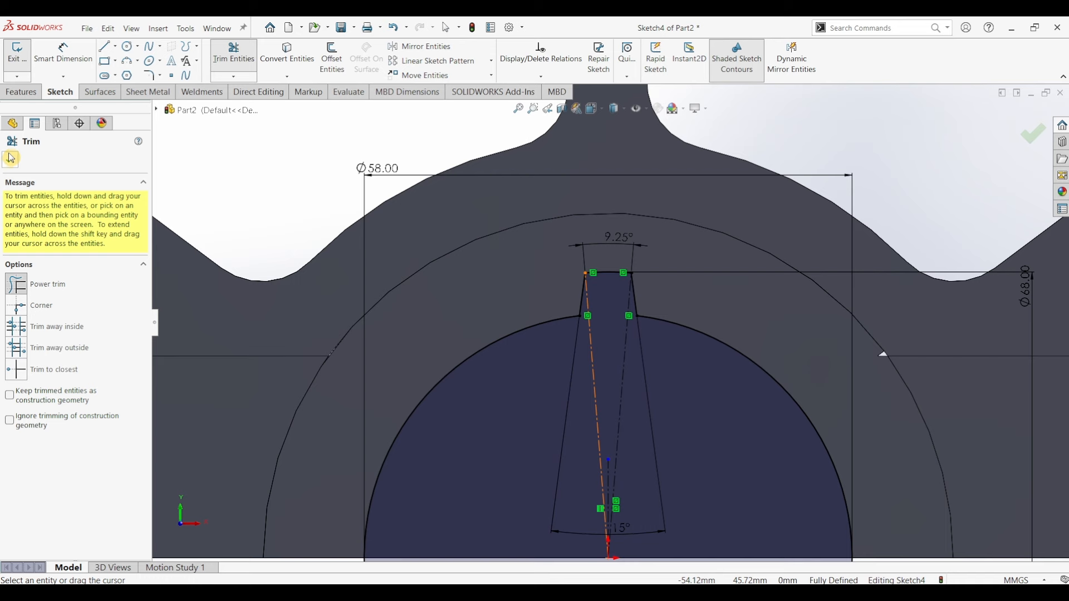
key(Escape)
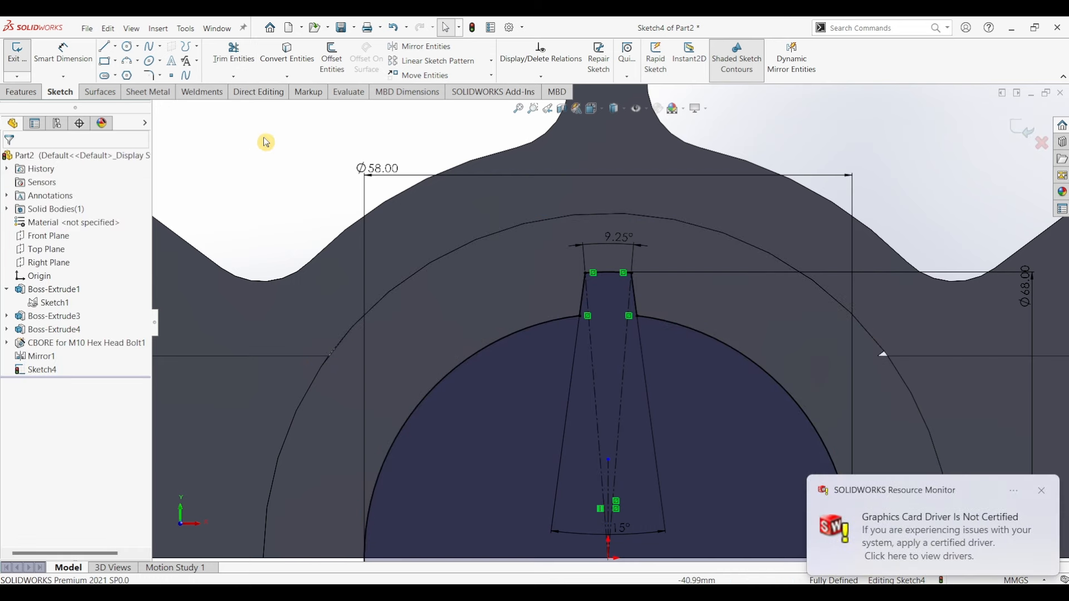
Circular-pattern the tooth's two flanks and outer arc about the origin with 5 equally spaced instances over 90°
click(477, 67)
click(493, 62)
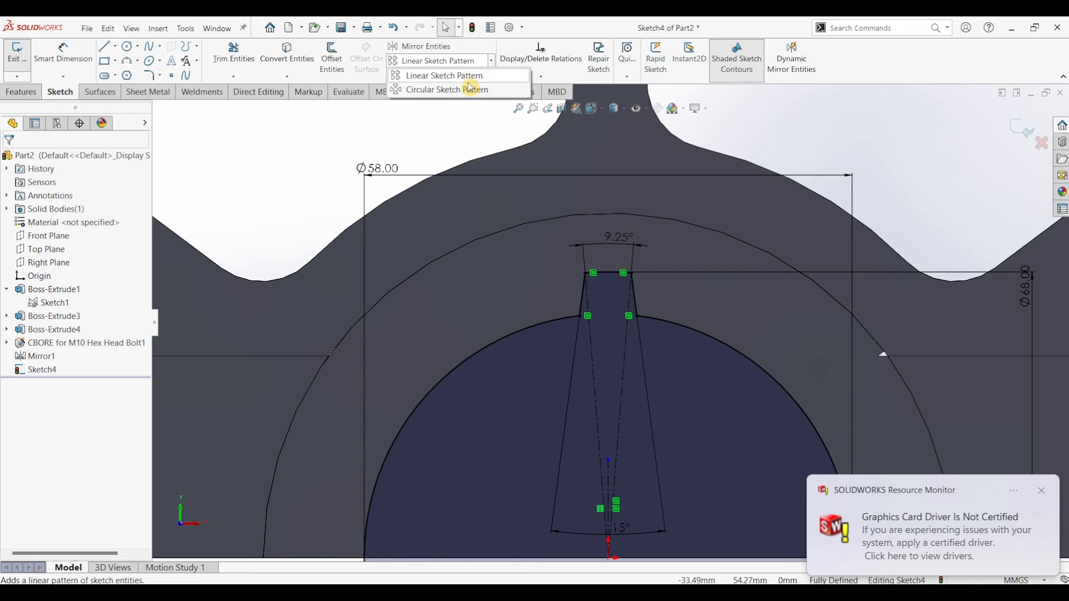
click(440, 84)
scroll(610, 470, up, 3)
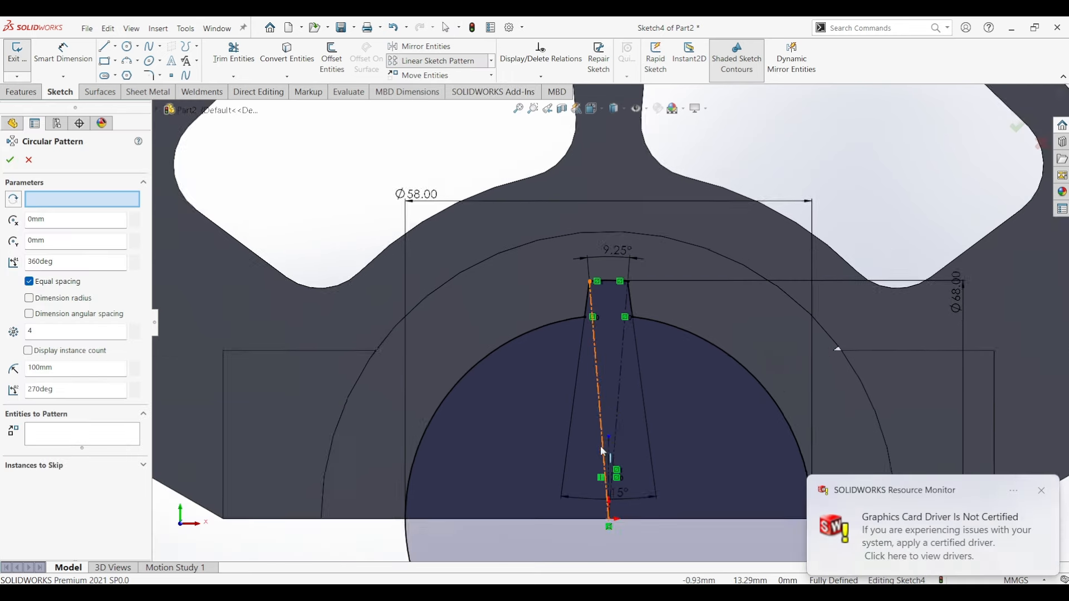
click(98, 447)
click(593, 307)
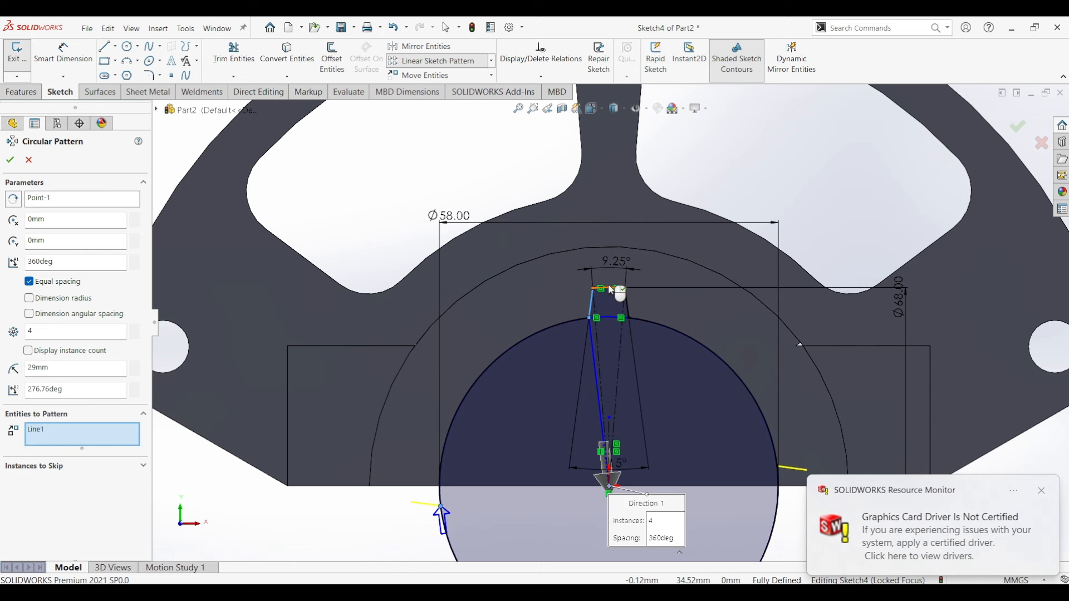
click(612, 290)
click(627, 305)
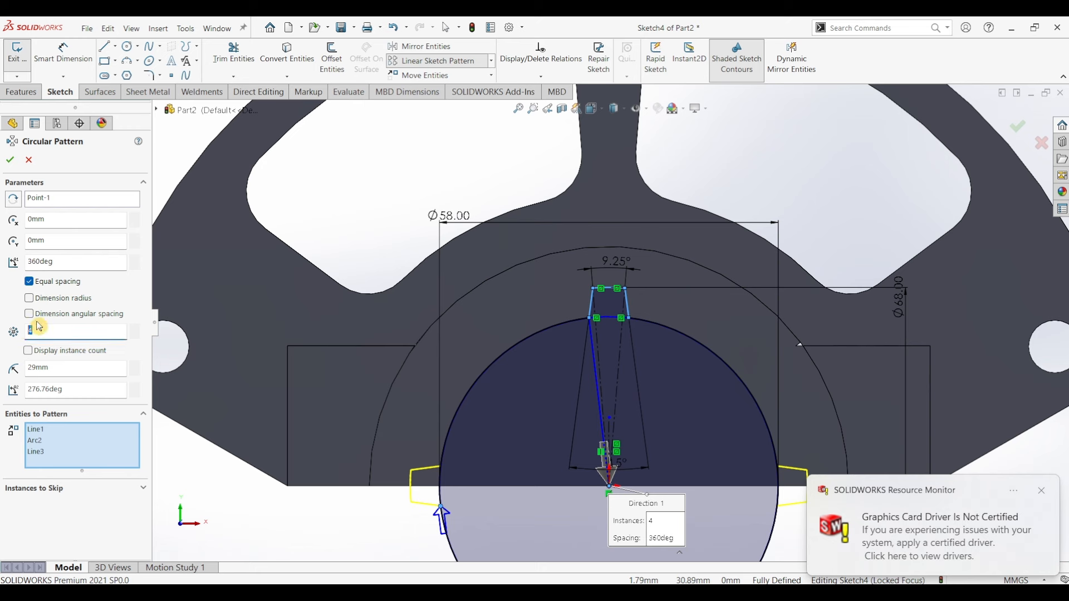
text(5)
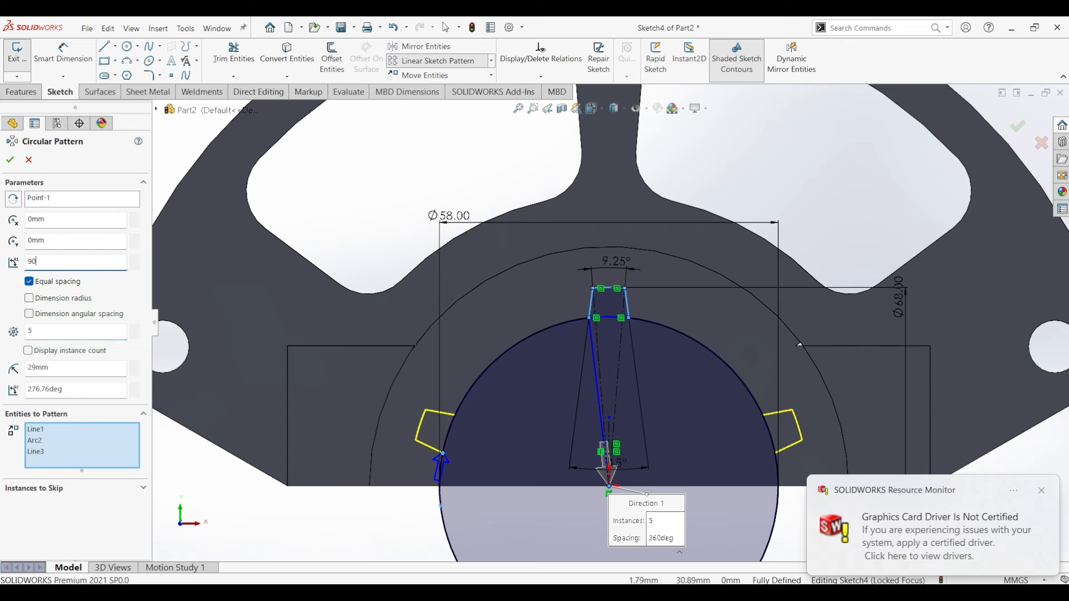
text(90)
key(Return)
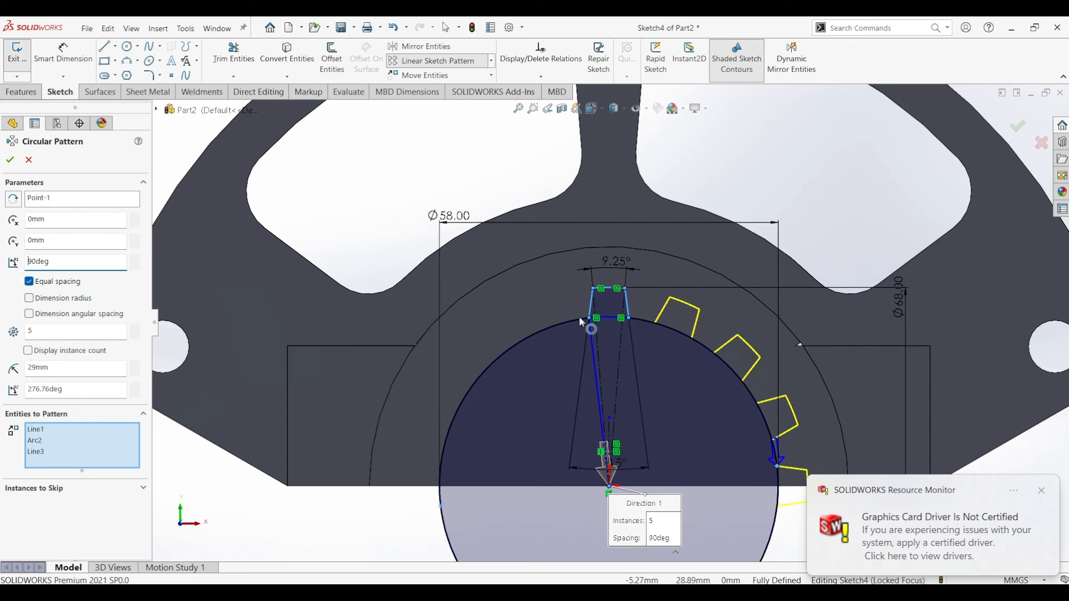
click(13, 163)
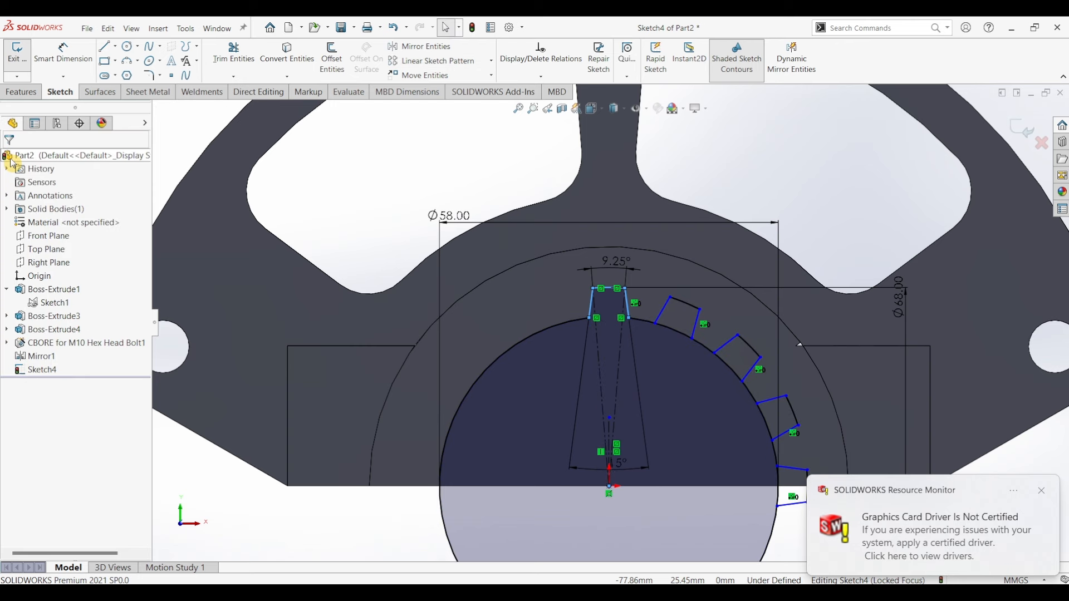
click(1041, 492)
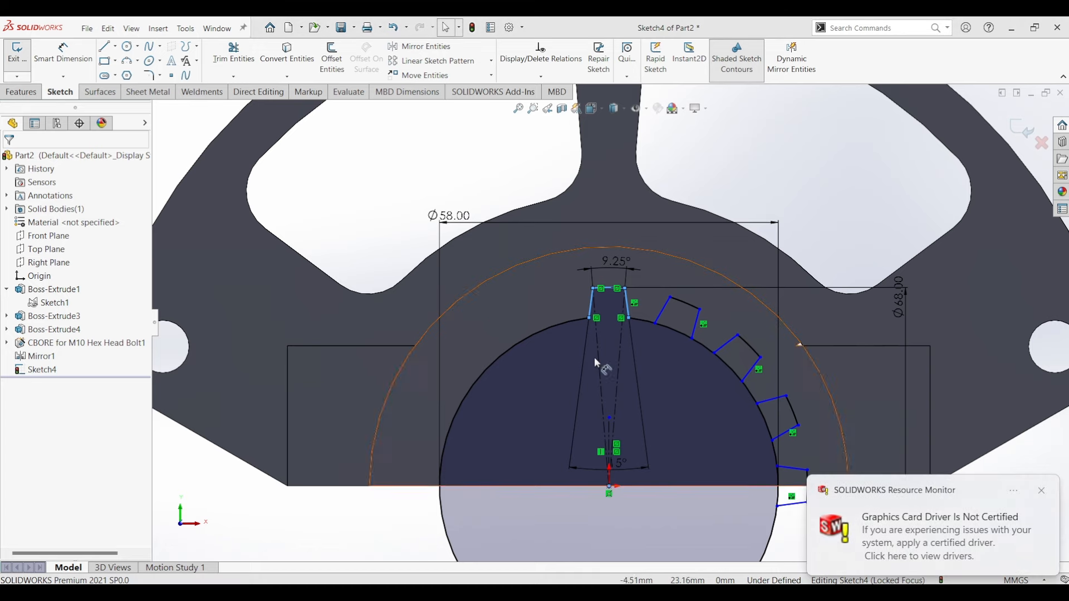
Mirror the four patterned teeth on the right side about the vertical centerline to the left side
click(609, 437)
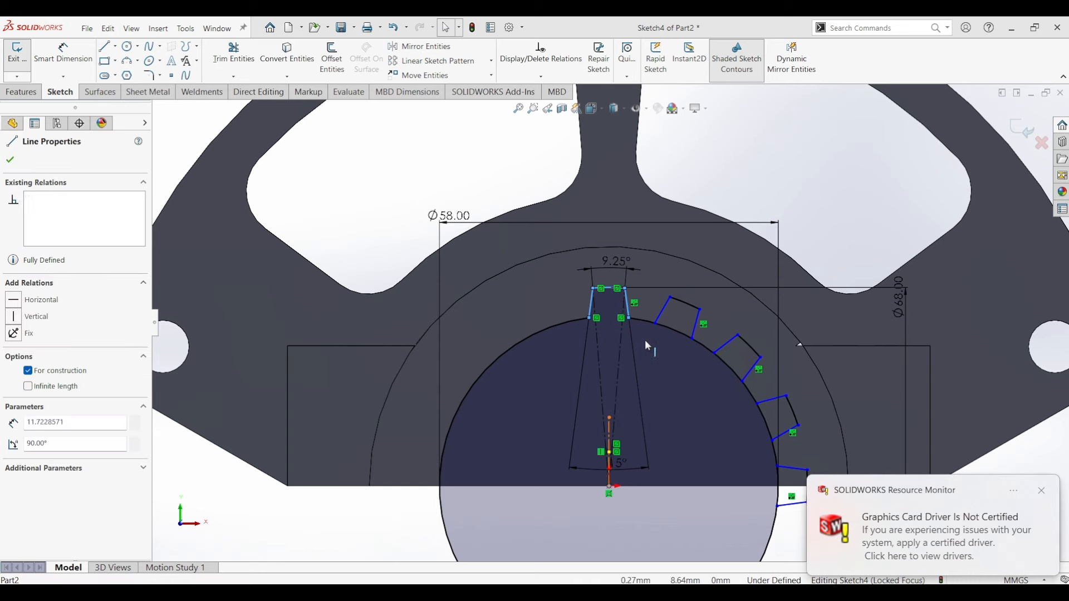
click(663, 310)
ctrl+click(680, 300)
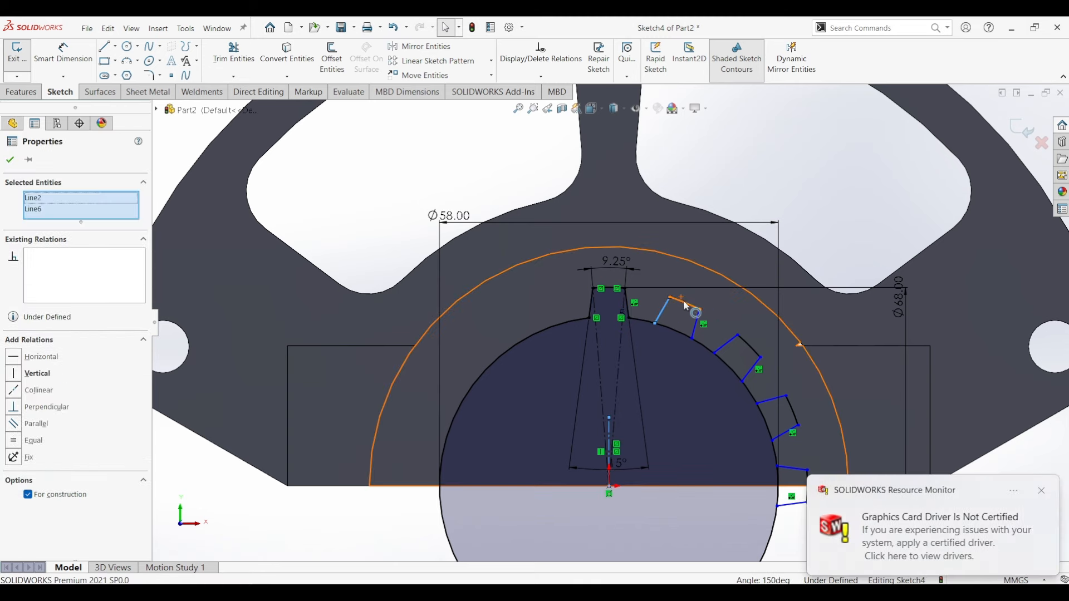
ctrl+click(696, 328)
ctrl+click(727, 347)
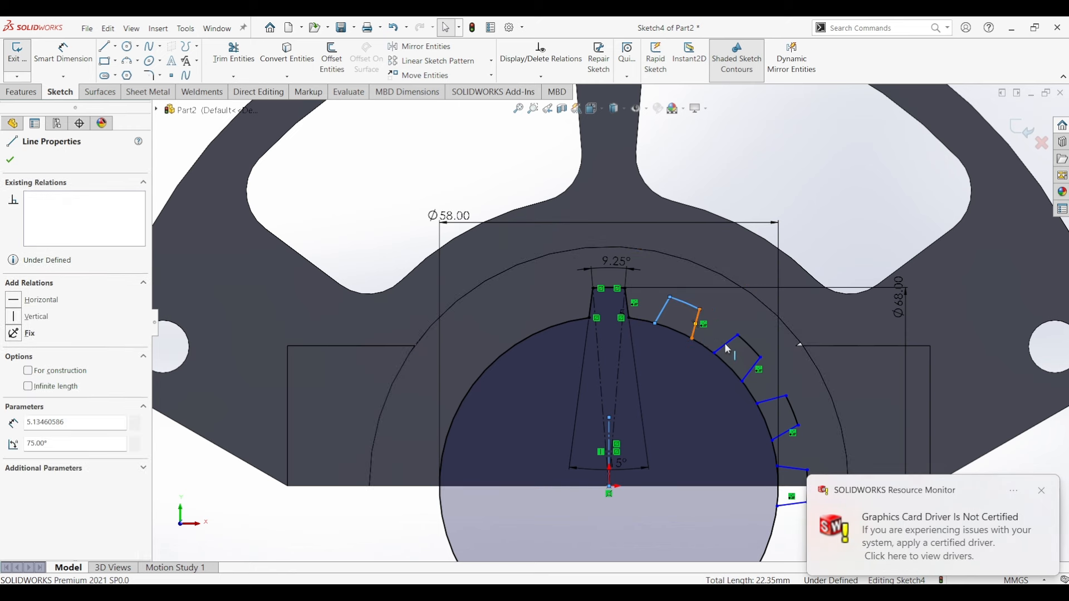
ctrl+click(748, 343)
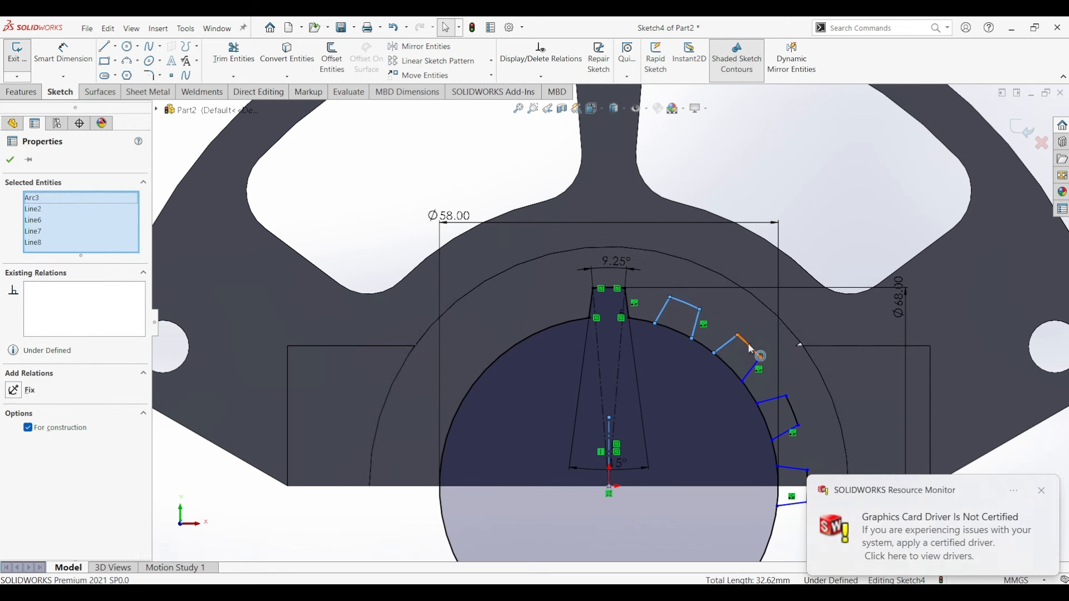
ctrl+click(750, 370)
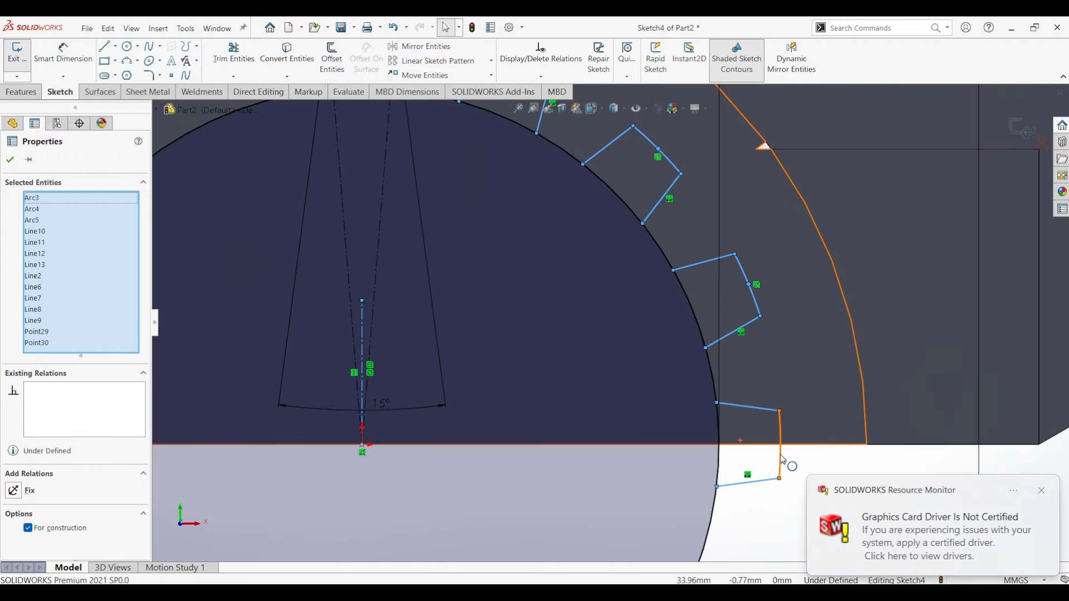
ctrl+click(781, 455)
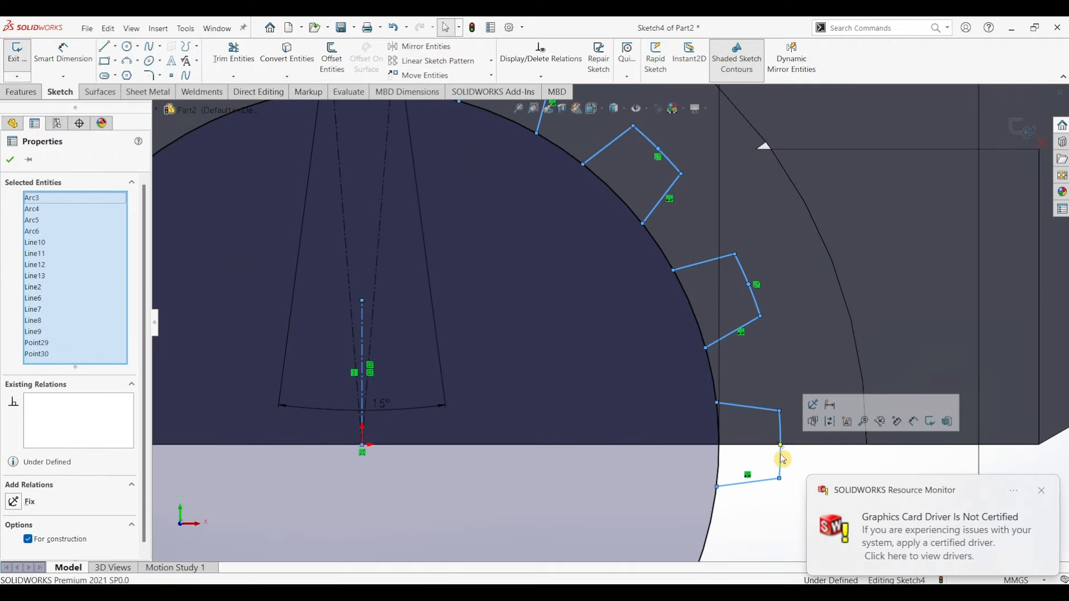
scroll(780, 456, up, 6)
scroll(781, 455, up, 3)
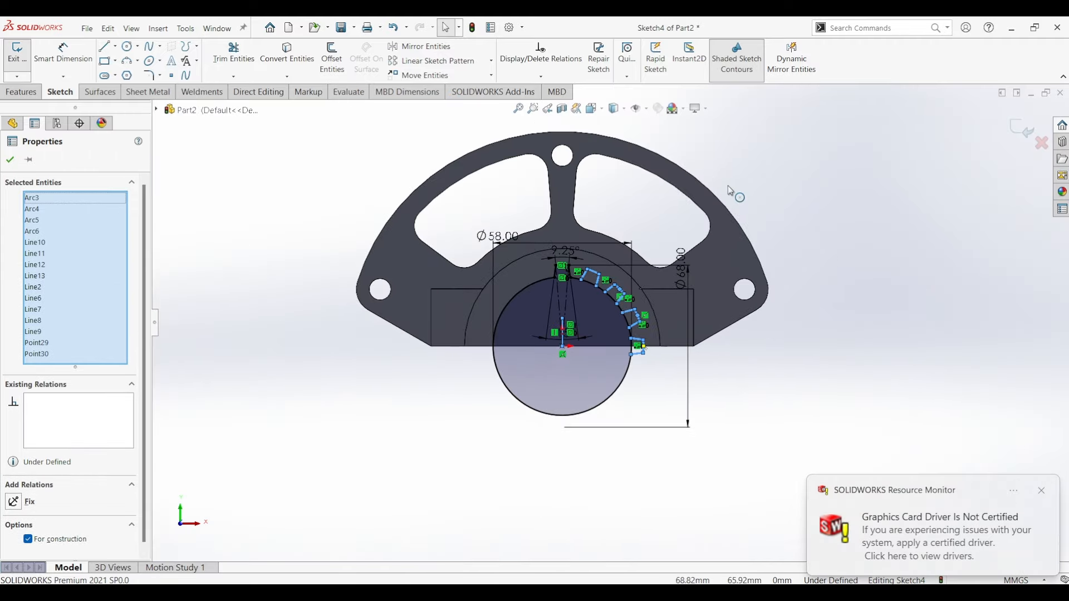
scroll(733, 169, down, 2)
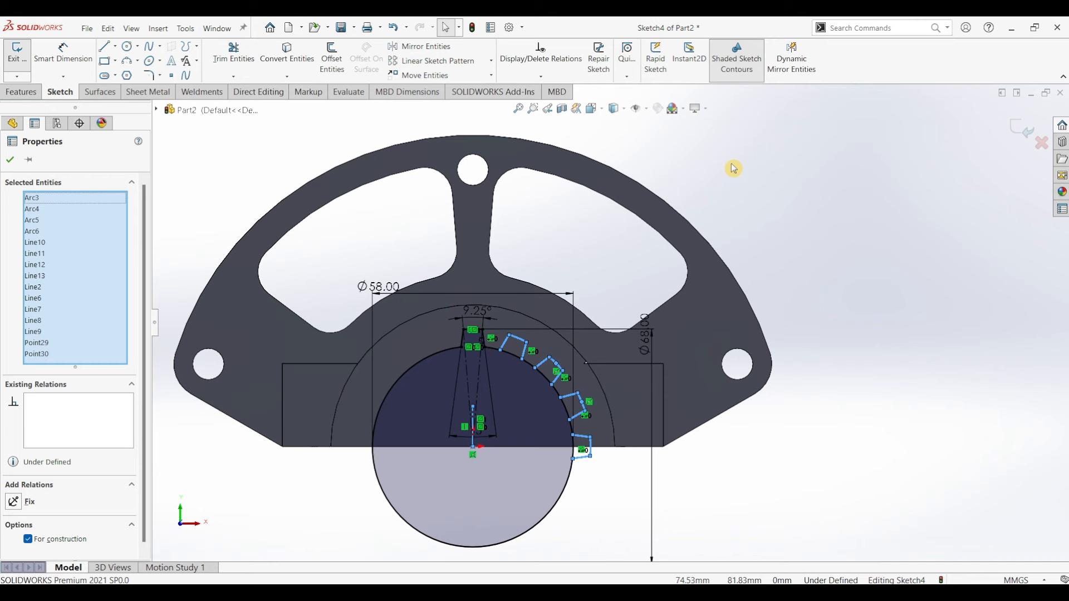
click(437, 46)
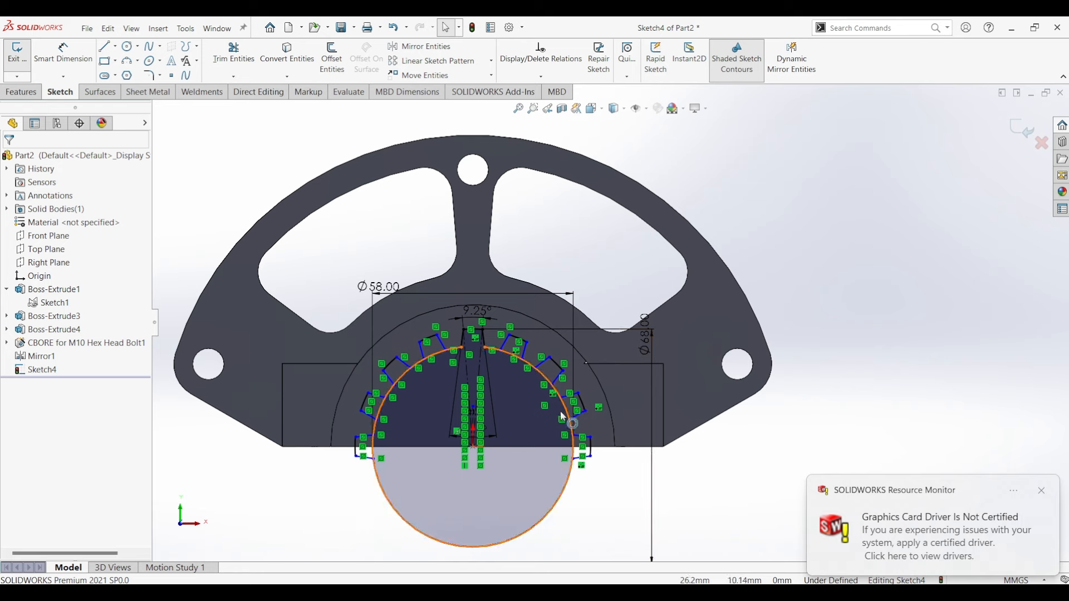
Trim away the lower half of the 58 mm circle below the end teeth
click(233, 54)
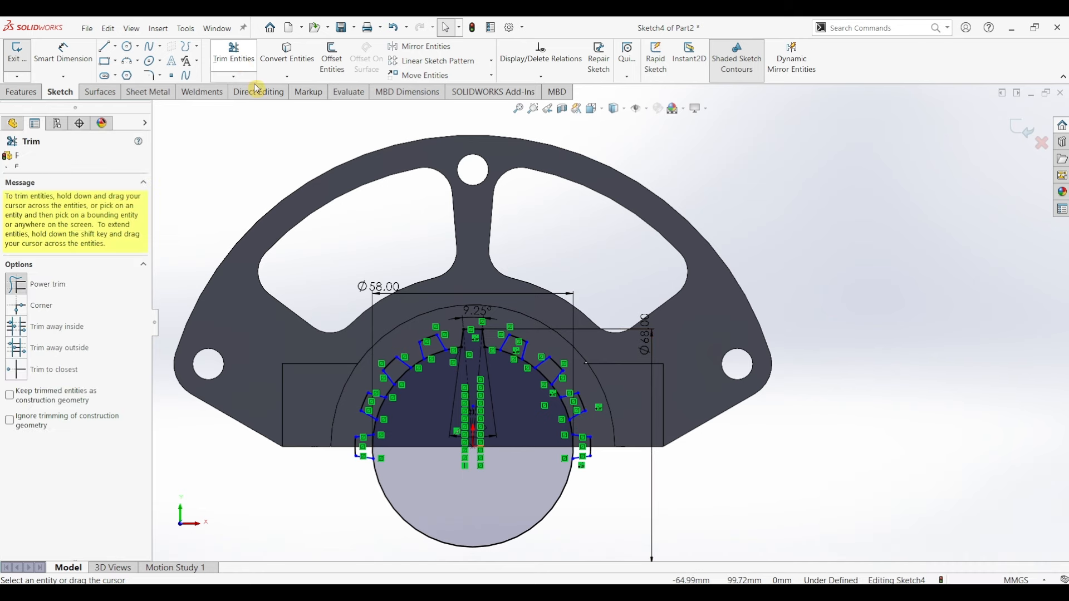
drag(360, 530, 429, 494)
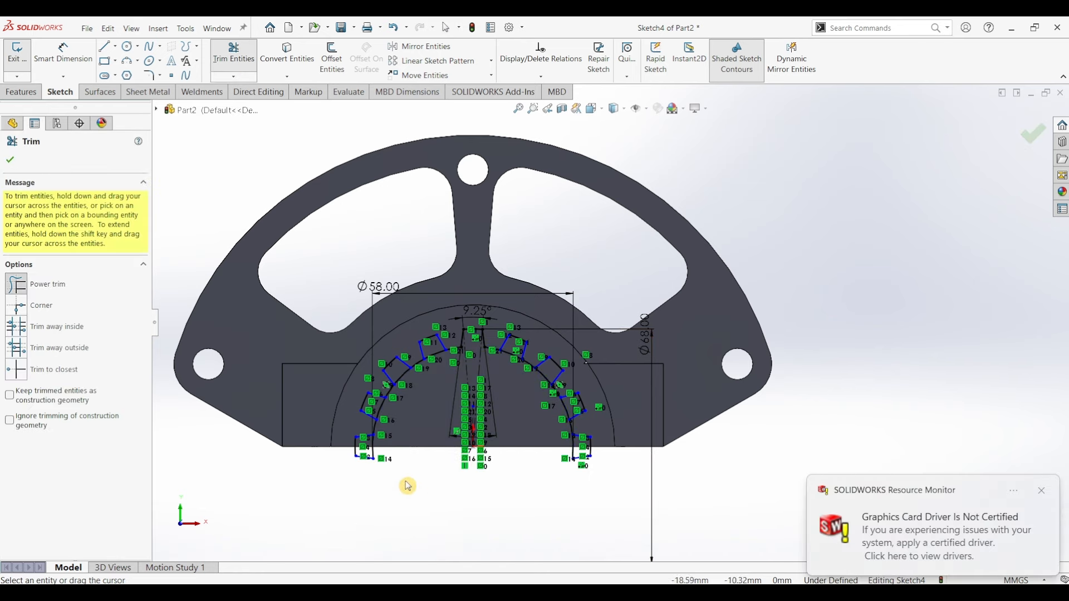
Try to trim the part of the left end tooth that extends below the flange's straight bottom edge
scroll(392, 469, down, 4)
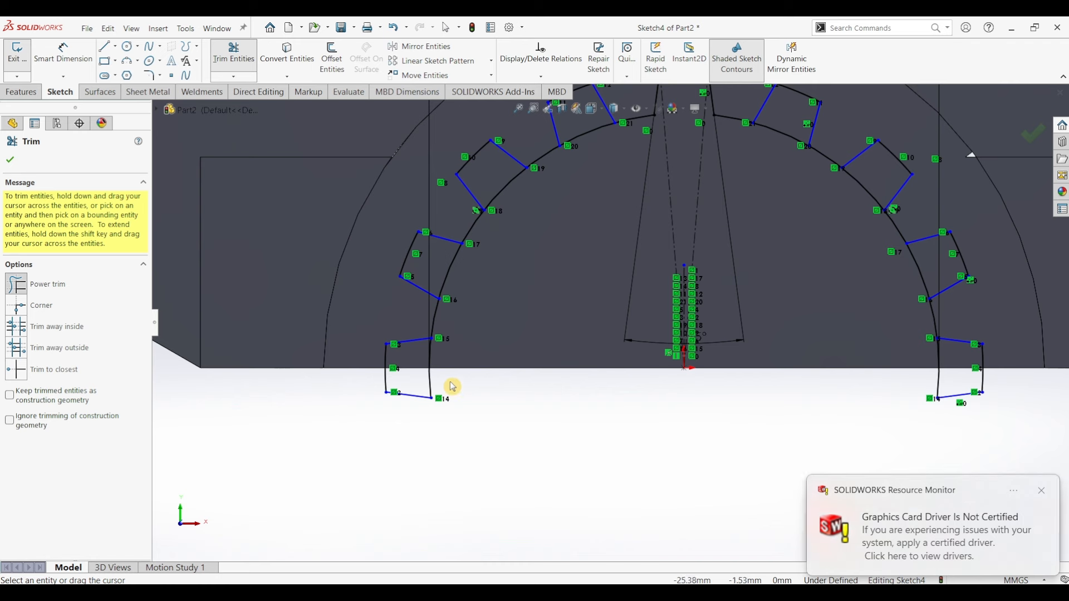
drag(452, 387, 366, 387)
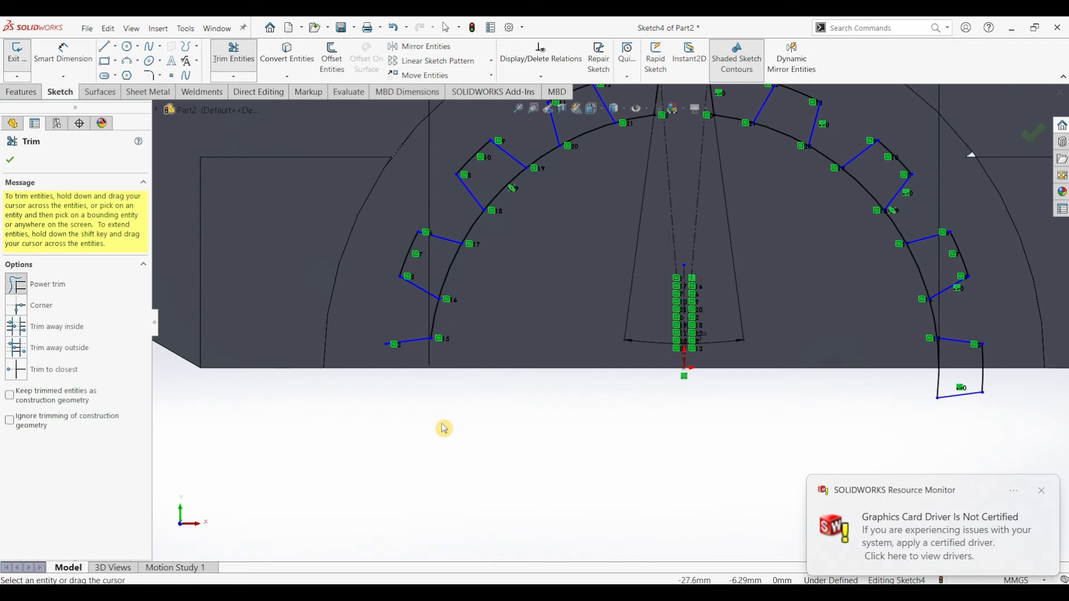
key(Escape)
key(ctrl+z)
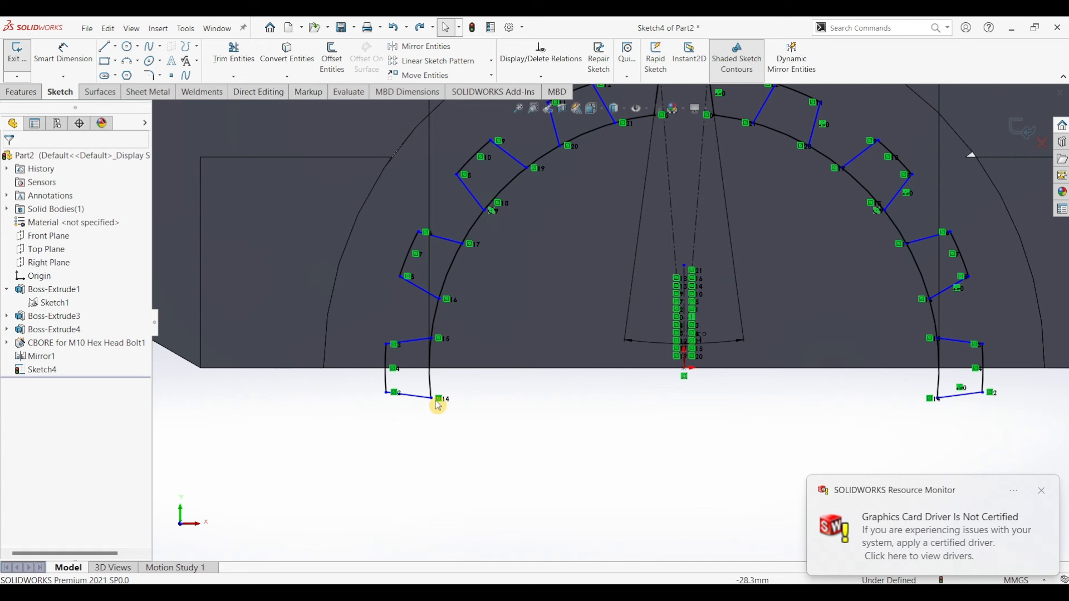
Sketch a horizontal line along the flange's straight bottom edge, from the left end tooth's outer arc to the right one's
click(105, 50)
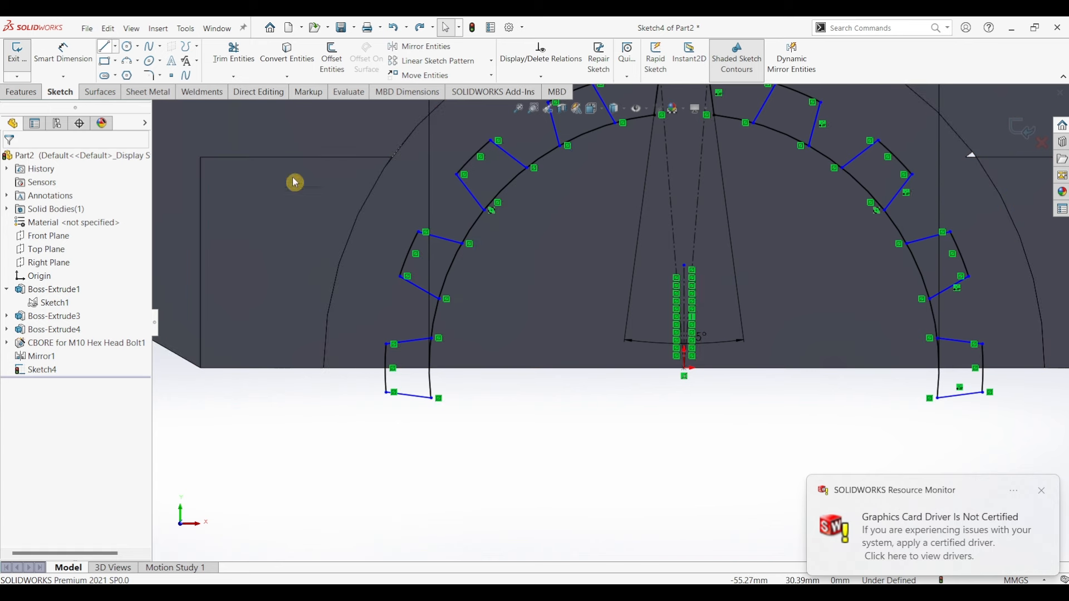
click(392, 368)
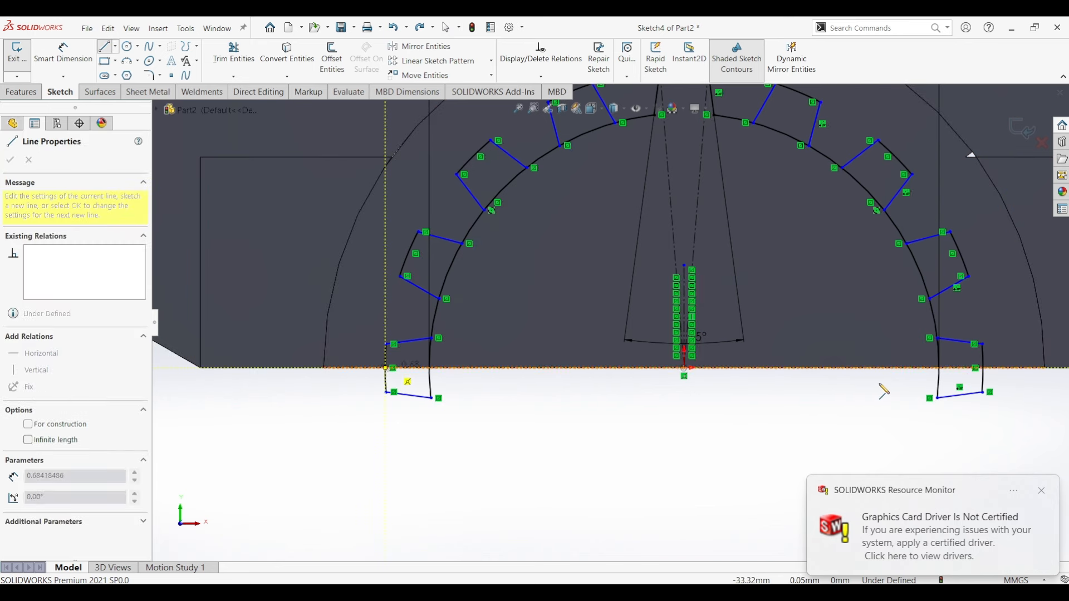
click(991, 368)
key(Escape)
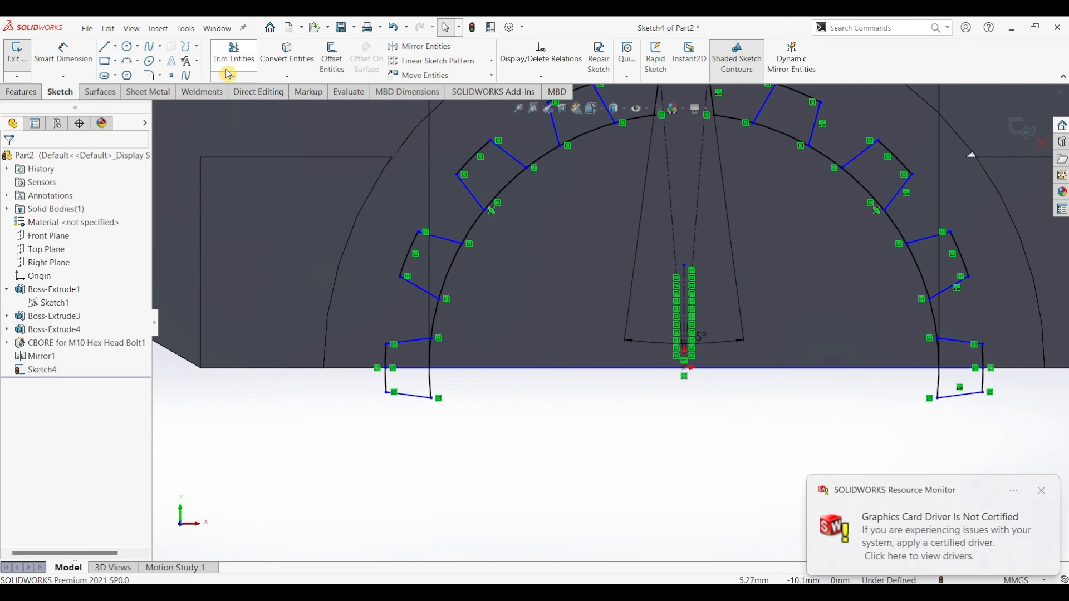
Trim away the portions of both end teeth and the 58 mm arc below the horizontal line
click(228, 74)
mouse_move(389, 385)
mouse_down()
mouse_move(382, 422)
mouse_move(436, 396)
mouse_up()
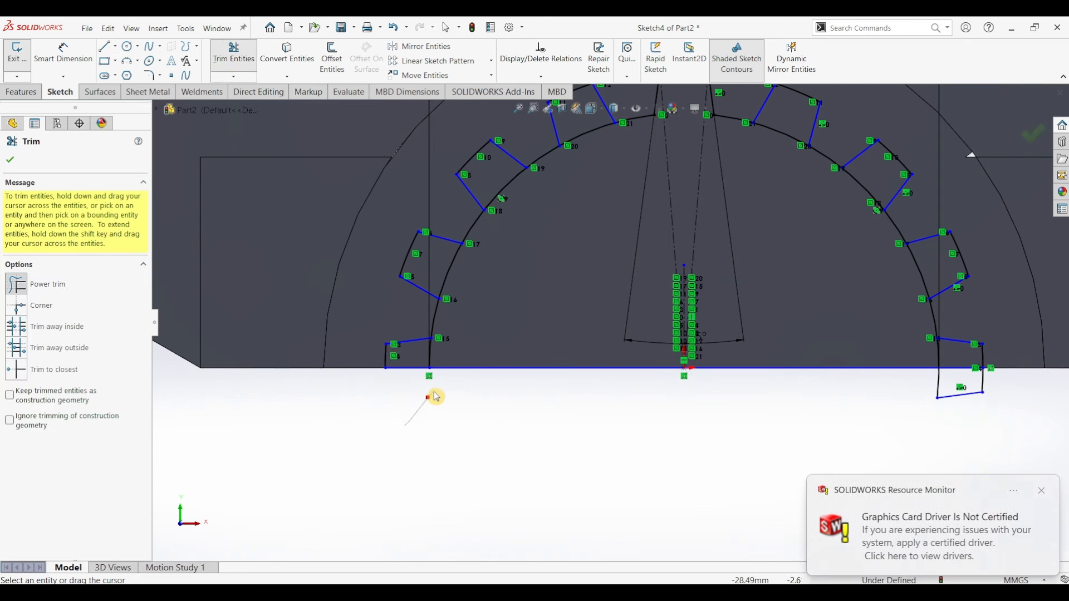
mouse_move(914, 397)
mouse_down()
mouse_move(1003, 384)
mouse_move(889, 412)
mouse_up()
Trim the 58 mm arc segments across the bases of the patterned and mirrored teeth to leave one closed toothed profile
scroll(523, 425, up, 3)
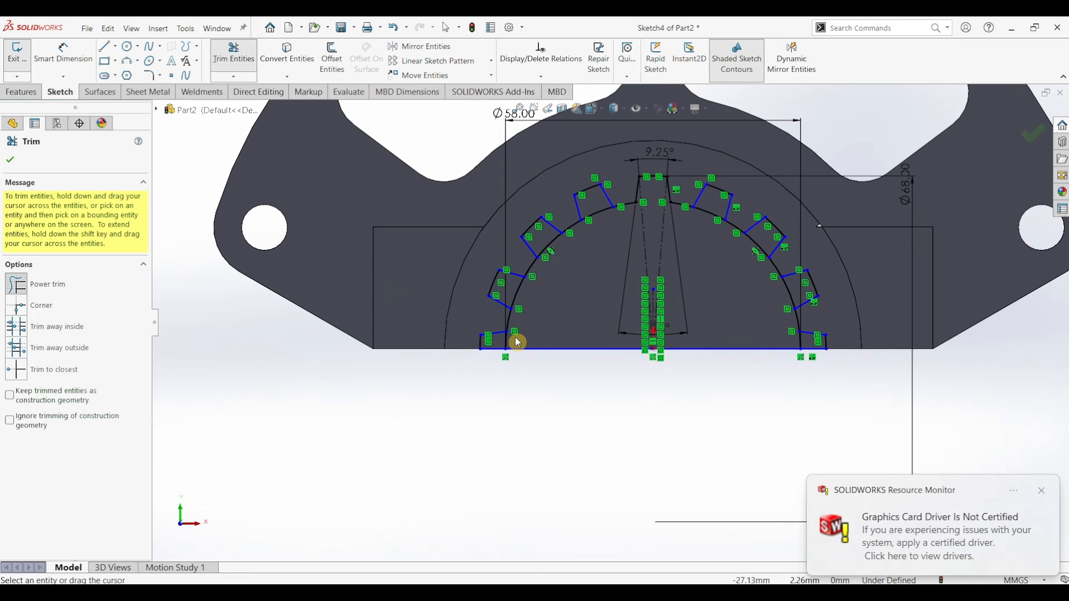
scroll(518, 342, down, 4)
mouse_move(511, 343)
mouse_down()
mouse_move(592, 261)
mouse_move(529, 232)
mouse_up()
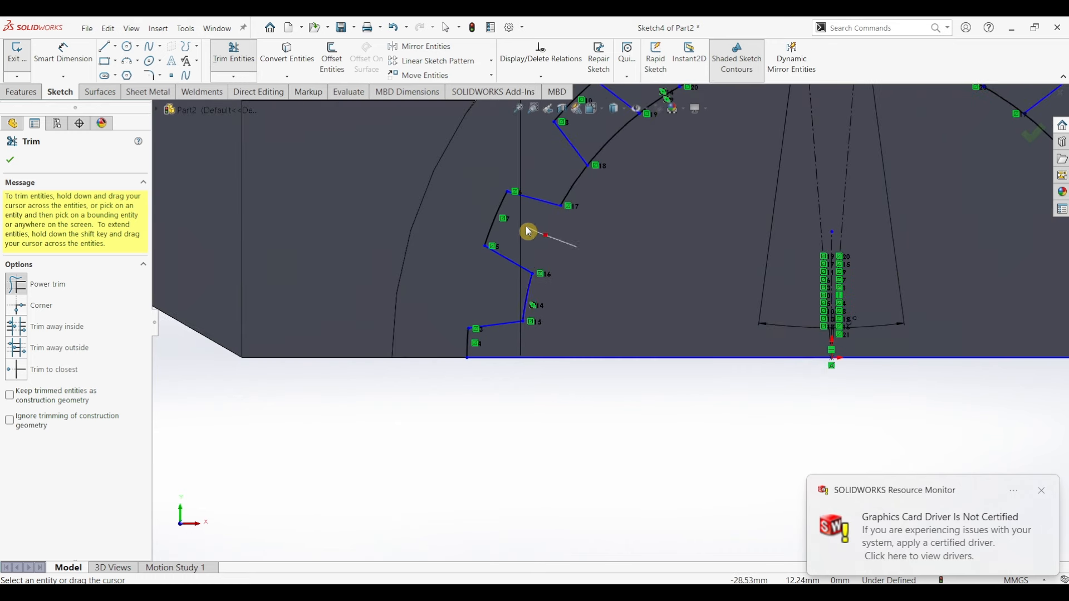
scroll(663, 184, up, 5)
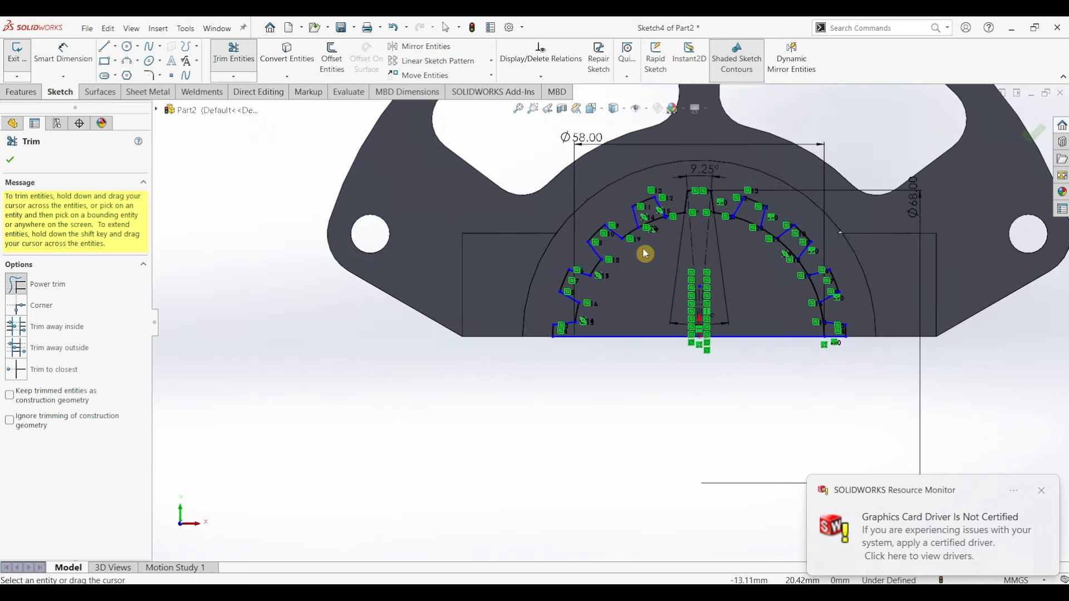
scroll(661, 247, down, 3)
mouse_move(660, 246)
mouse_down()
mouse_move(649, 200)
mouse_move(773, 224)
mouse_move(878, 227)
mouse_move(953, 287)
mouse_up()
scroll(967, 365, up, 3)
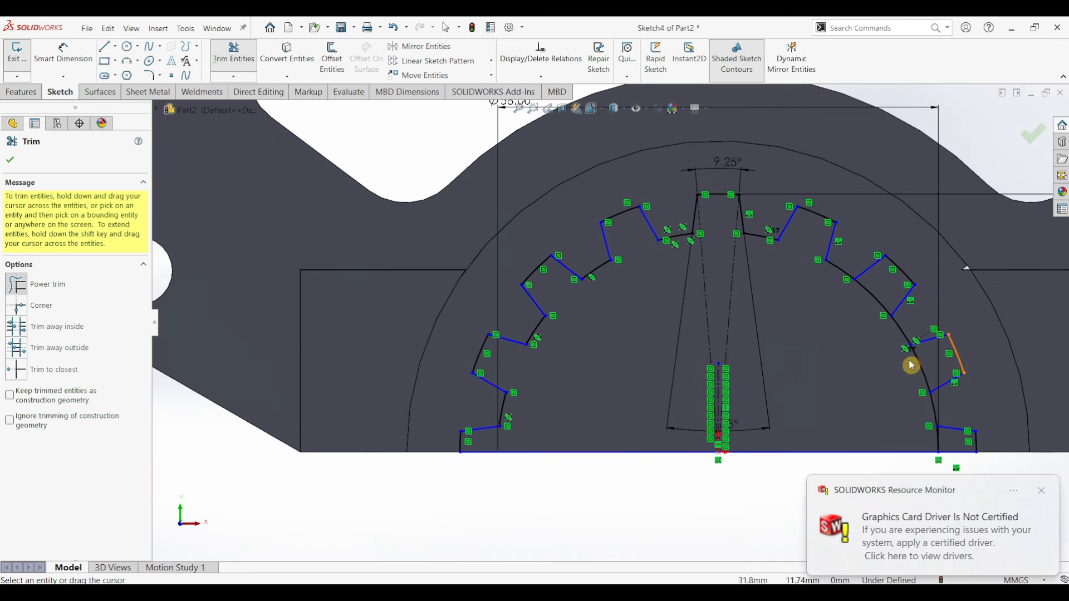
mouse_move(866, 309)
mouse_down()
mouse_move(868, 348)
mouse_move(928, 366)
mouse_move(914, 431)
mouse_move(940, 444)
mouse_up()
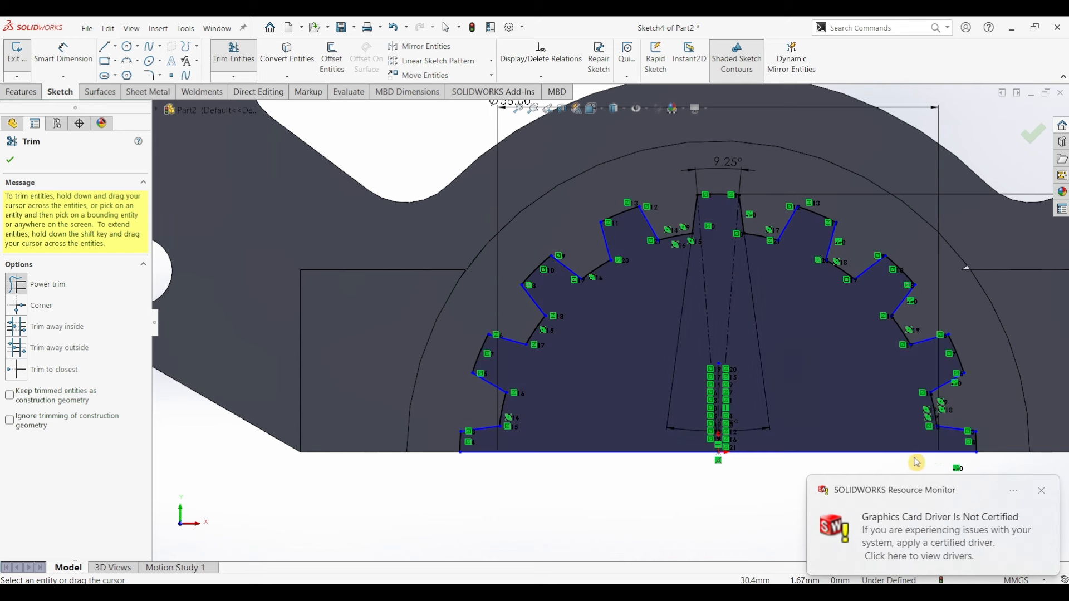
click(10, 160)
Cut-extrude the closed toothed profile with the Through All end condition
click(29, 95)
click(184, 68)
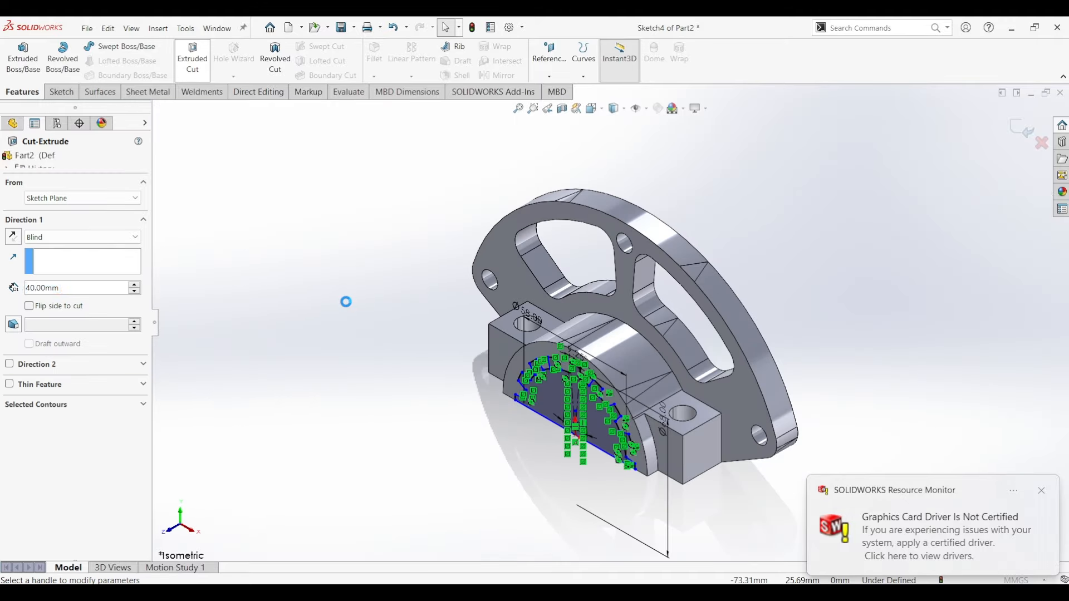
click(79, 237)
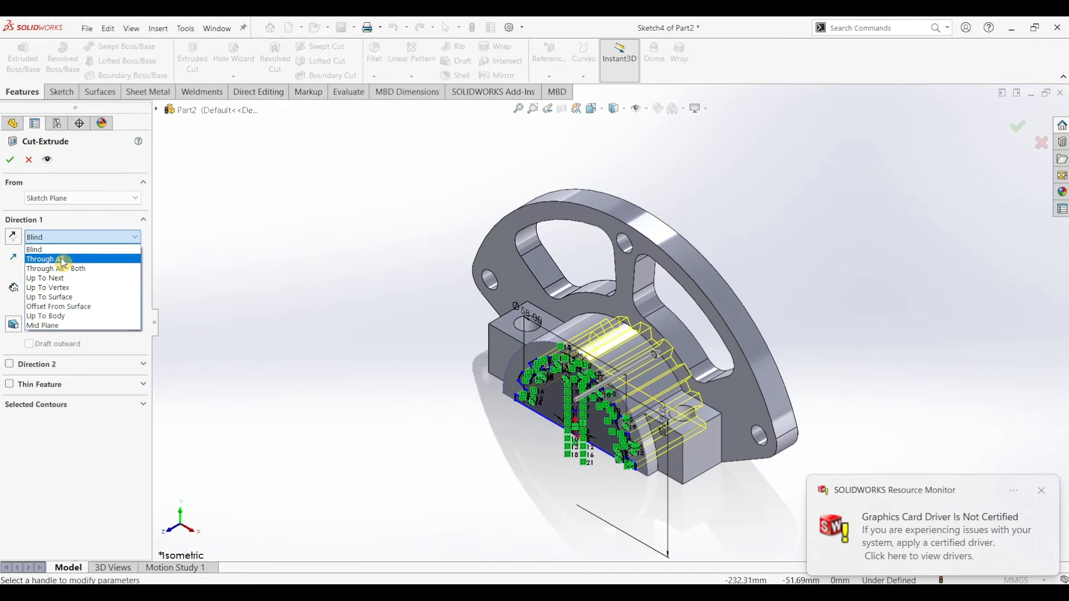
click(56, 257)
click(11, 159)
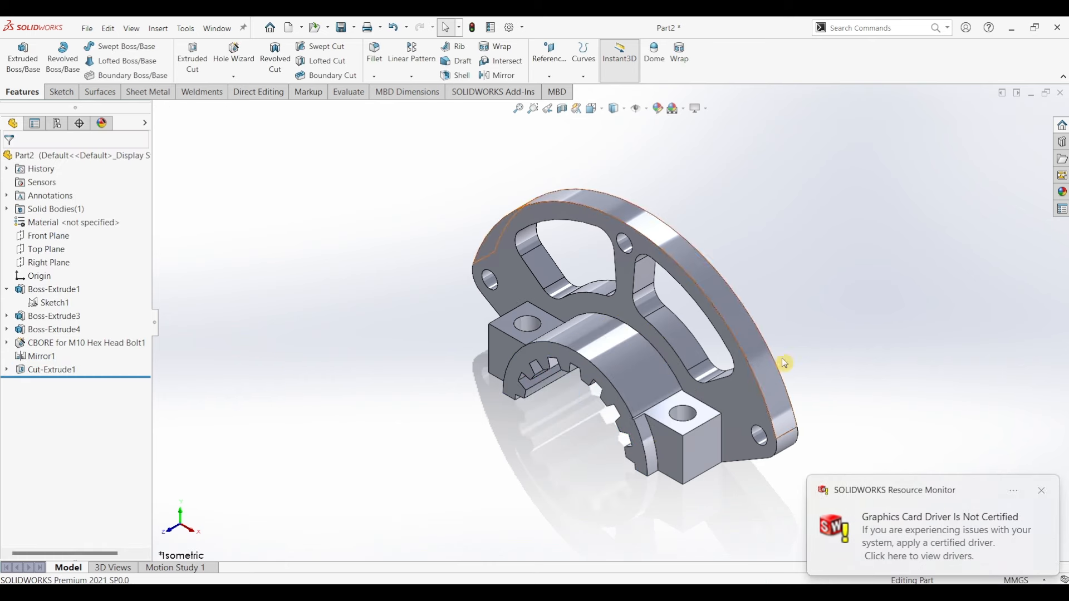
Apply the polished steel appearance to the whole part
middle_drag(716, 461, 820, 320)
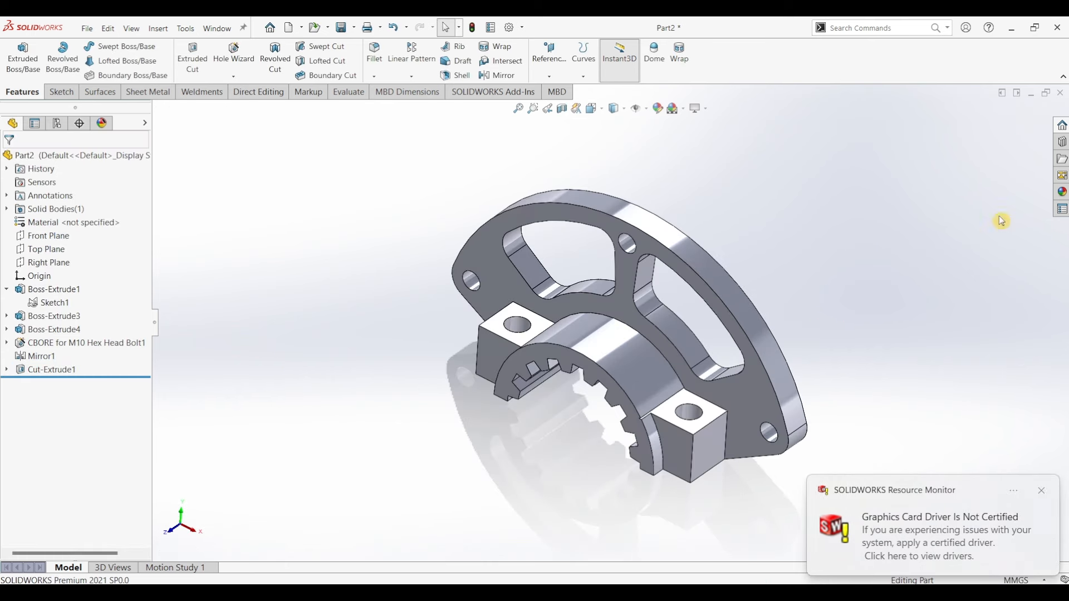
click(1060, 193)
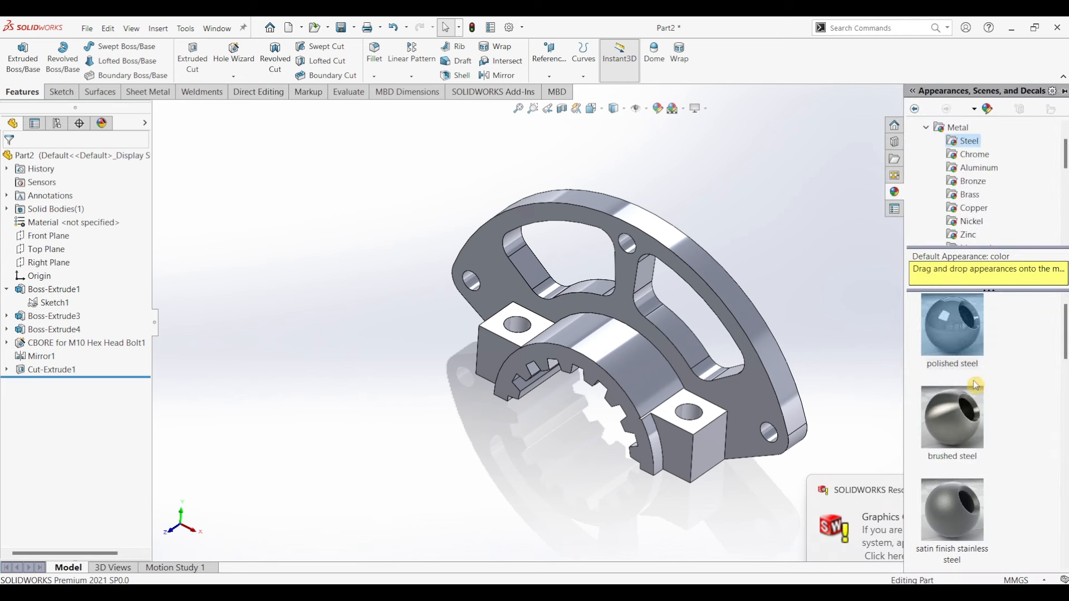
double_click(970, 332)
click(864, 297)
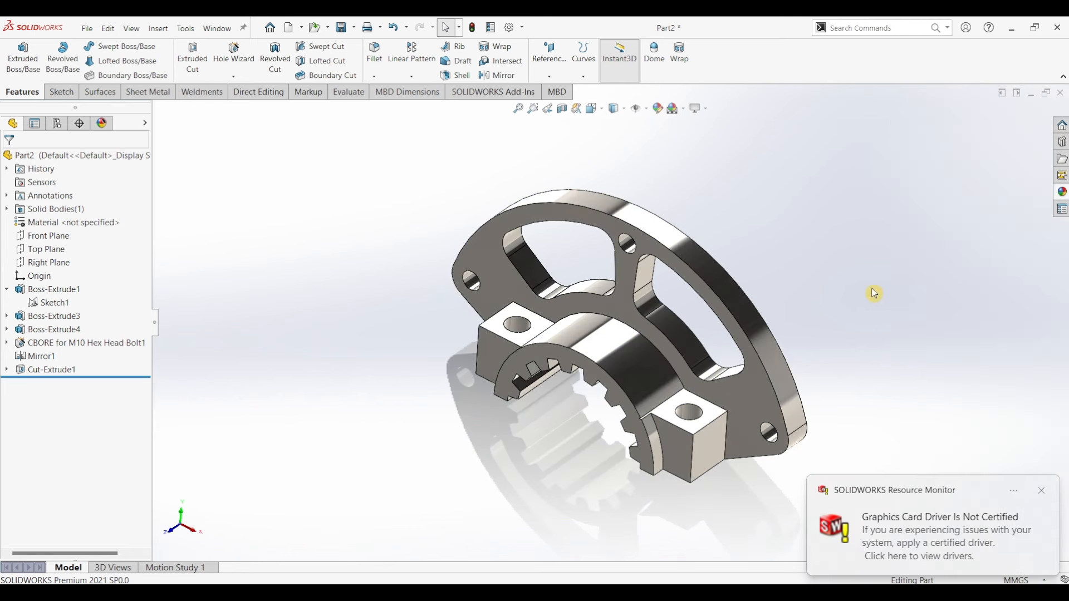